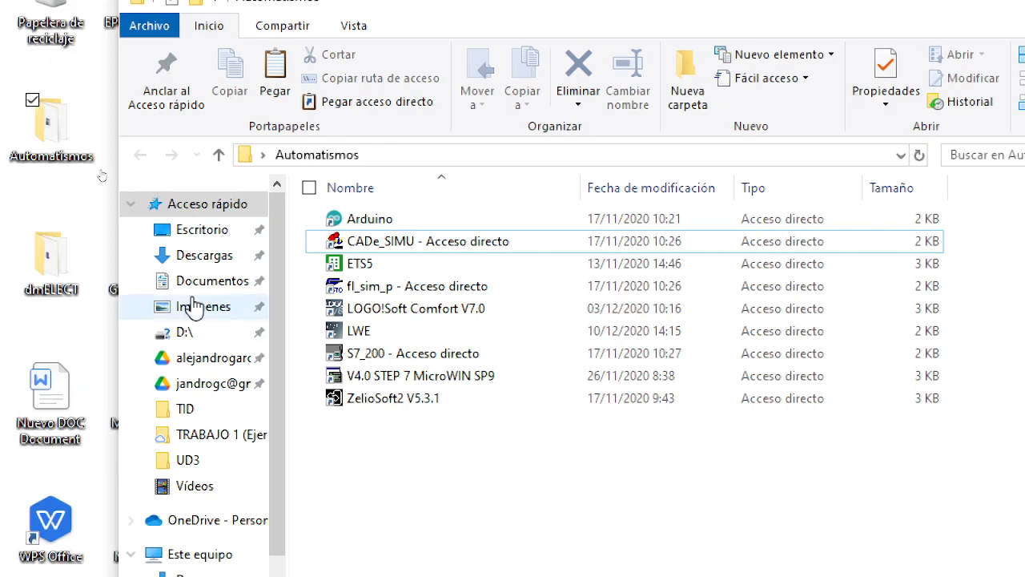
Step: Launch CADe_SIMU from the Automatismos folder and switch to Chrome to open the document containing its access key
double_click(383, 253)
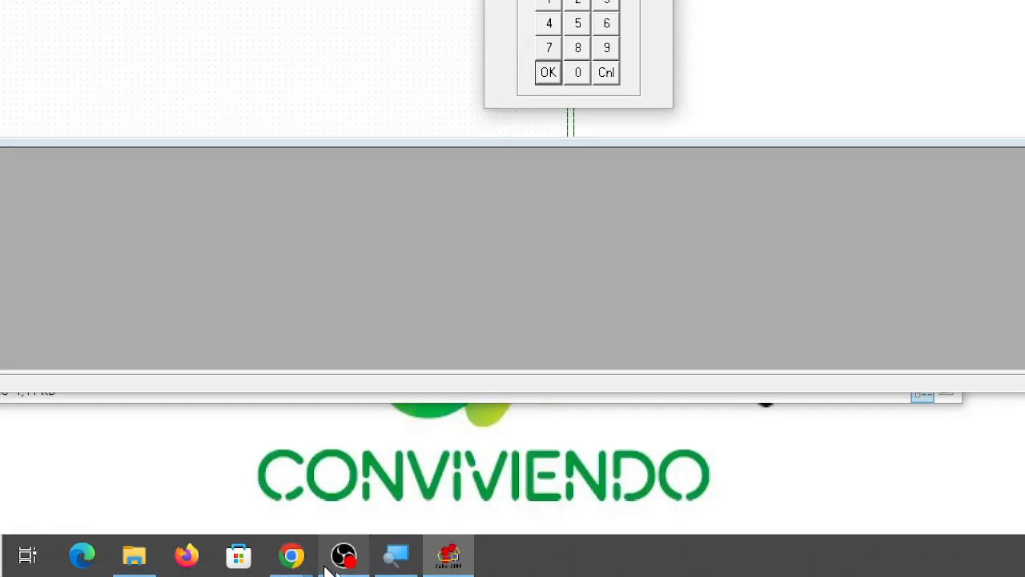
mouse_move(290, 557)
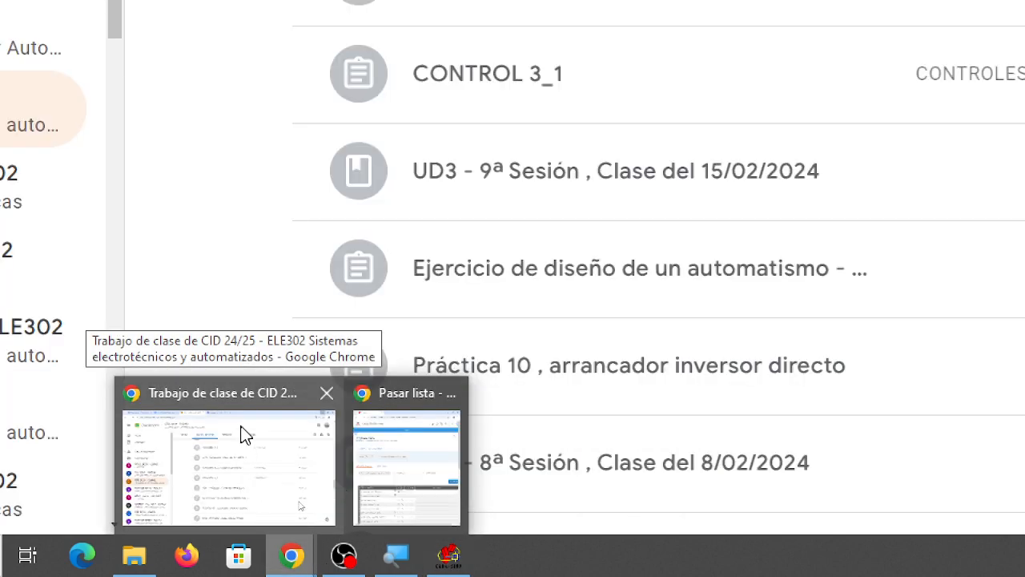
click(244, 434)
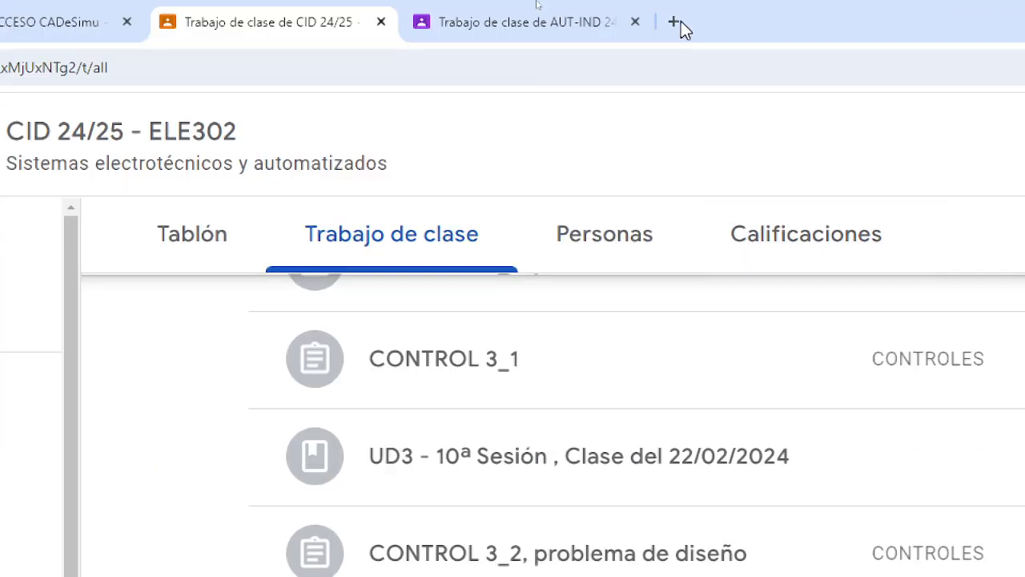
click(48, 24)
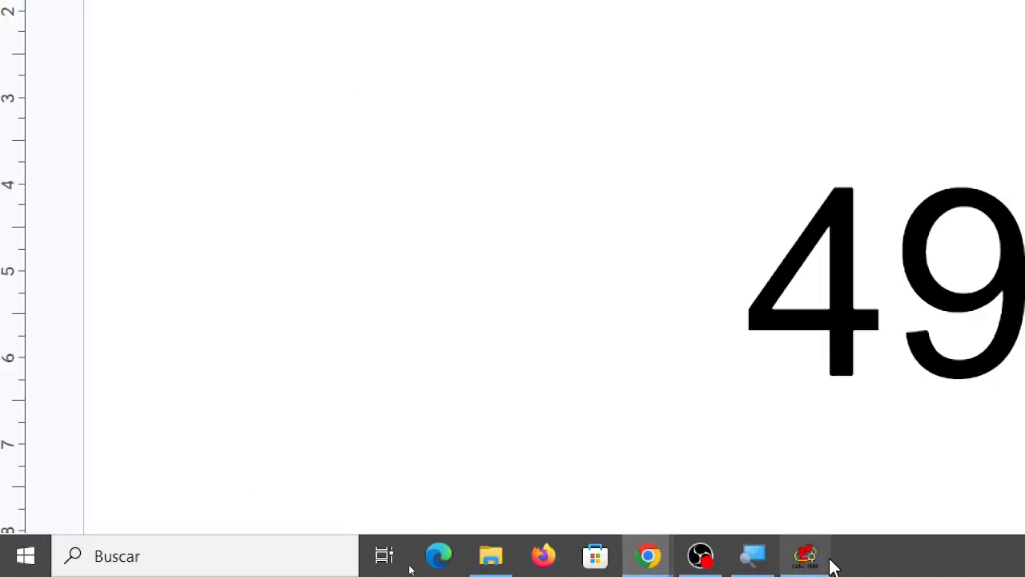
Step: Switch back to CADe_SIMU and enter and confirm the access key in the CLAVE DE ACCESO dialog
click(805, 554)
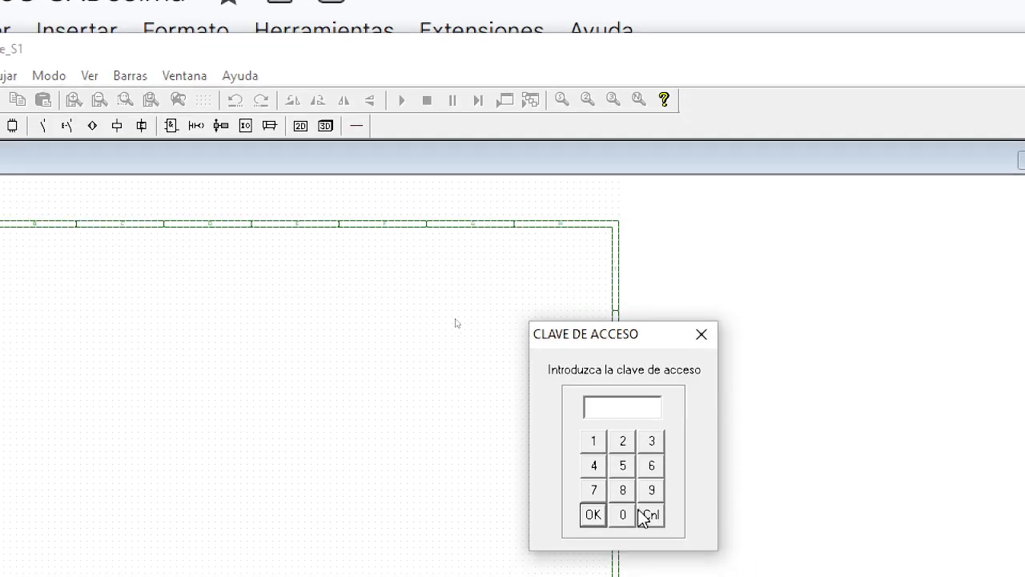
click(592, 466)
click(653, 490)
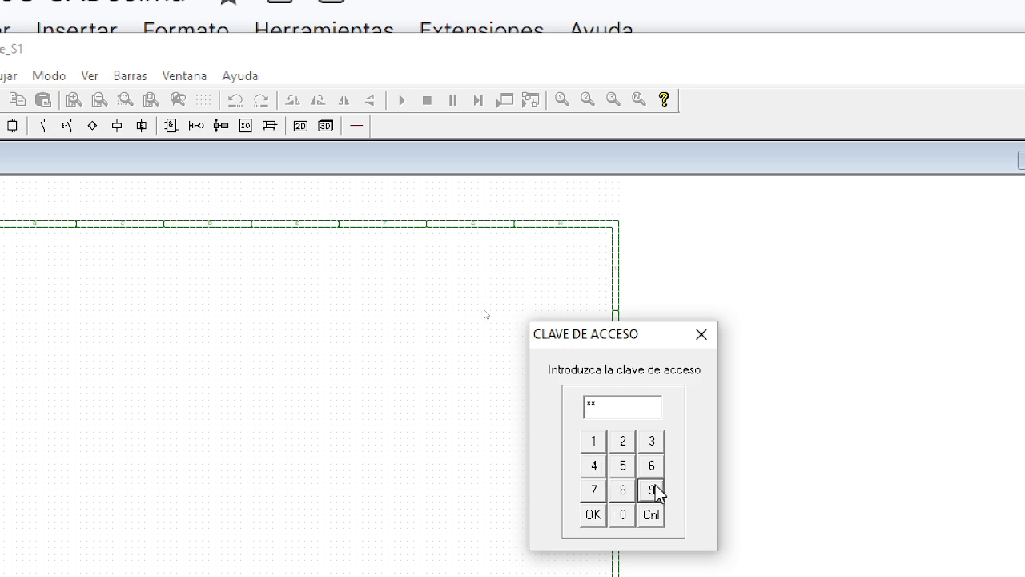
click(651, 464)
click(624, 441)
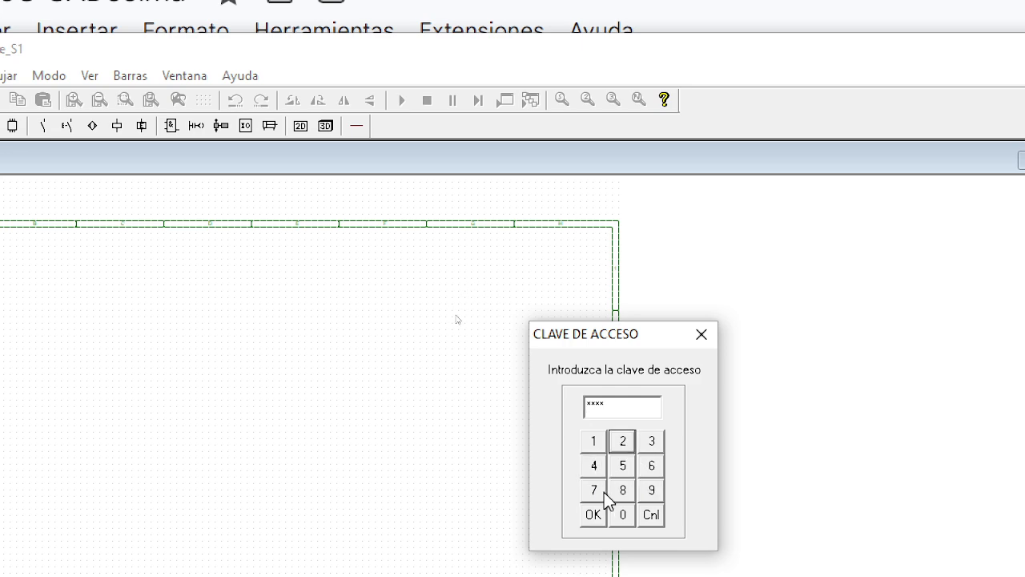
click(593, 514)
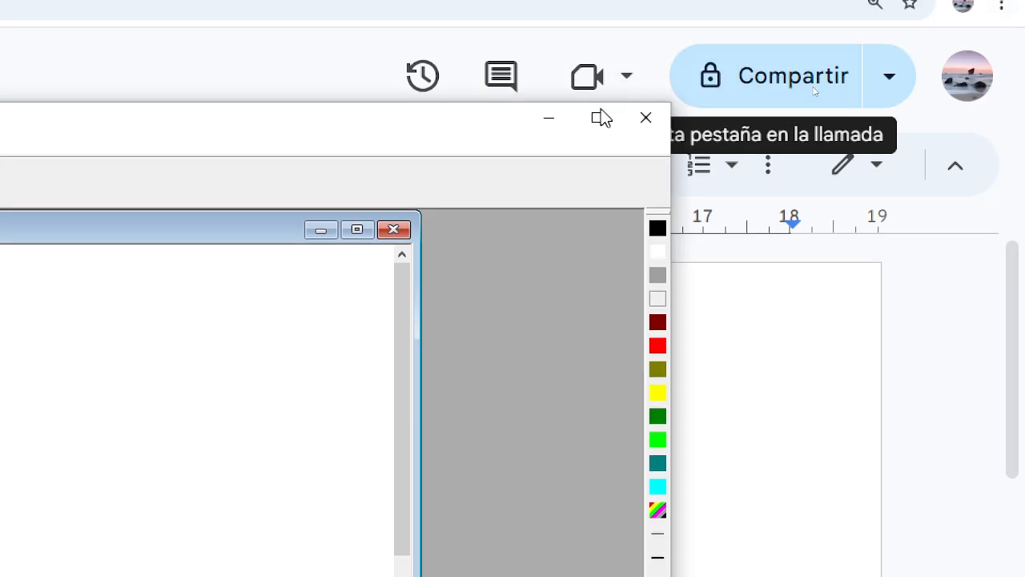
Step: Maximize the CADe_SIMU program window and the CADe_S1 drawing window inside it
click(602, 118)
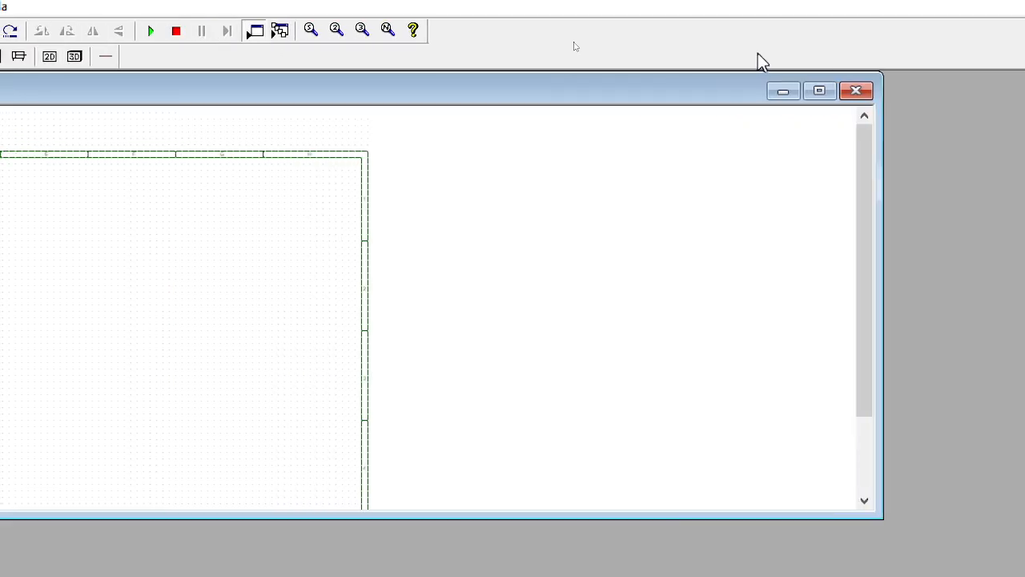
mouse_move(98, 95)
mouse_down()
mouse_move(195, 232)
mouse_move(177, 277)
mouse_move(84, 134)
mouse_move(92, 99)
mouse_up()
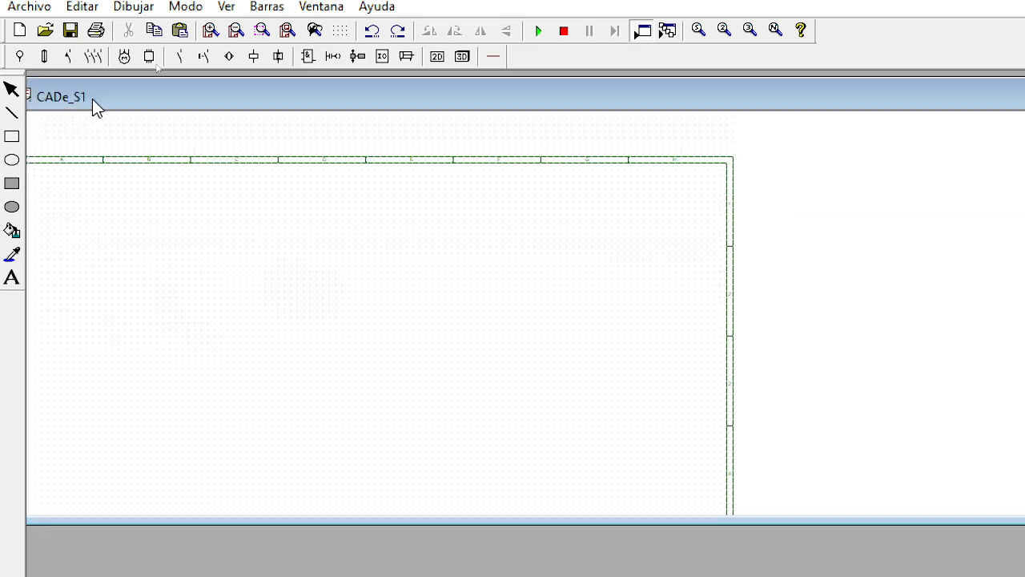
click(647, 97)
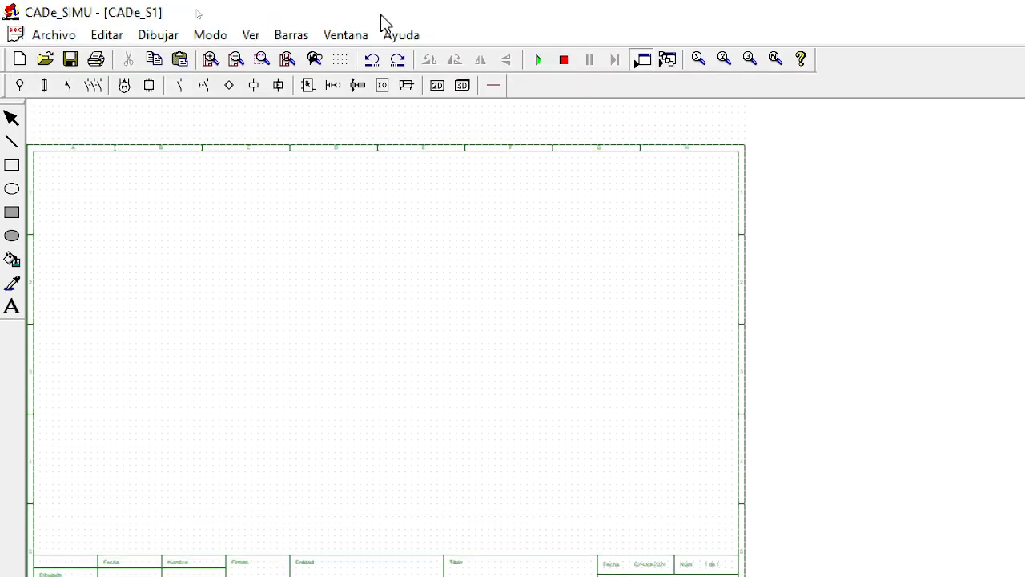
click(64, 35)
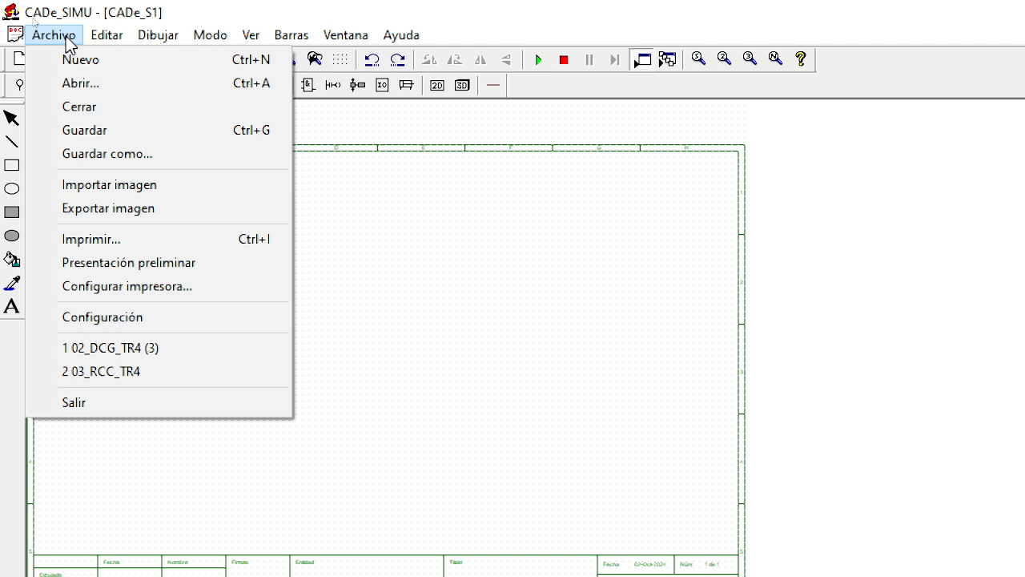
mouse_move(124, 40)
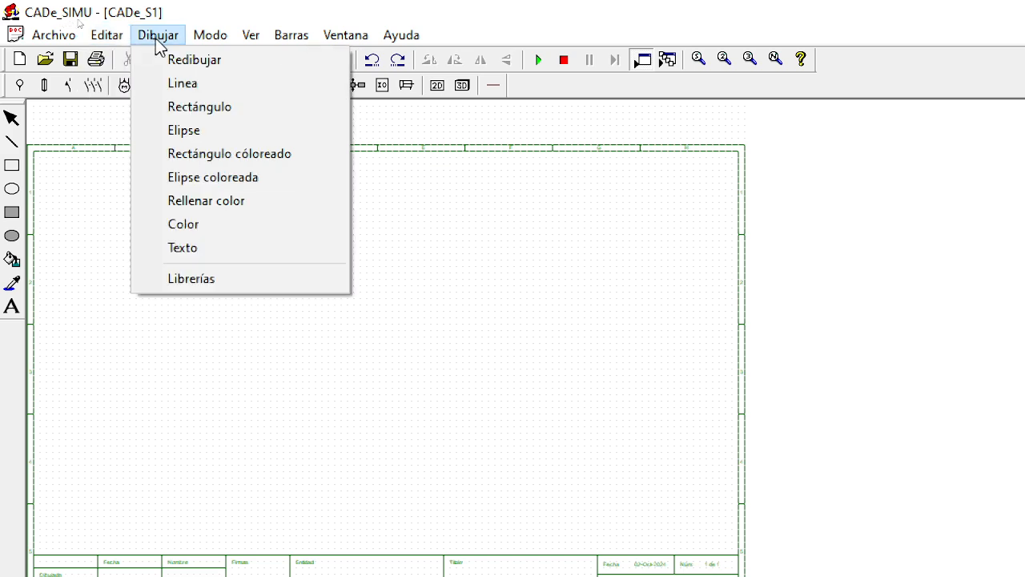
mouse_move(204, 38)
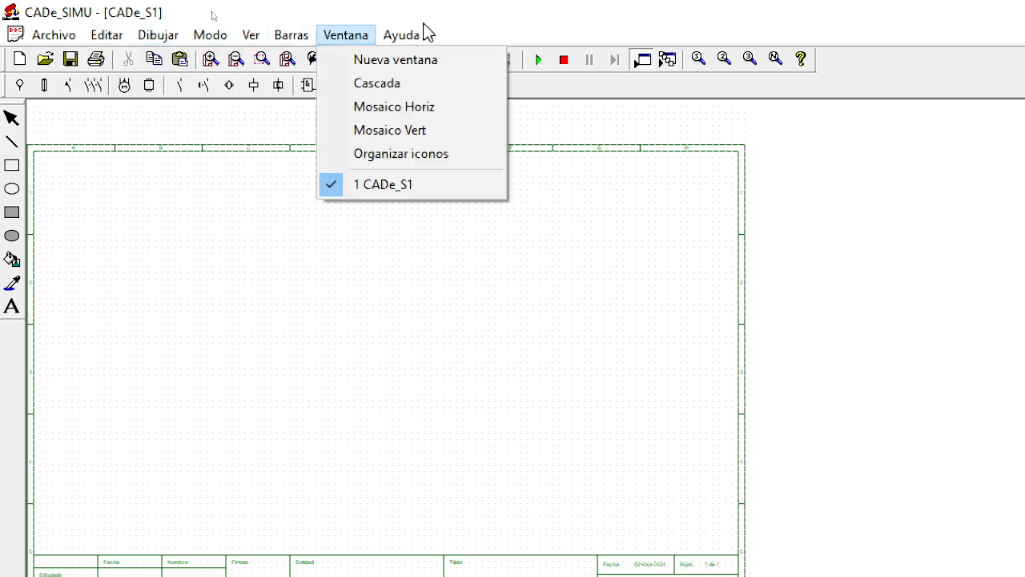
click(542, 481)
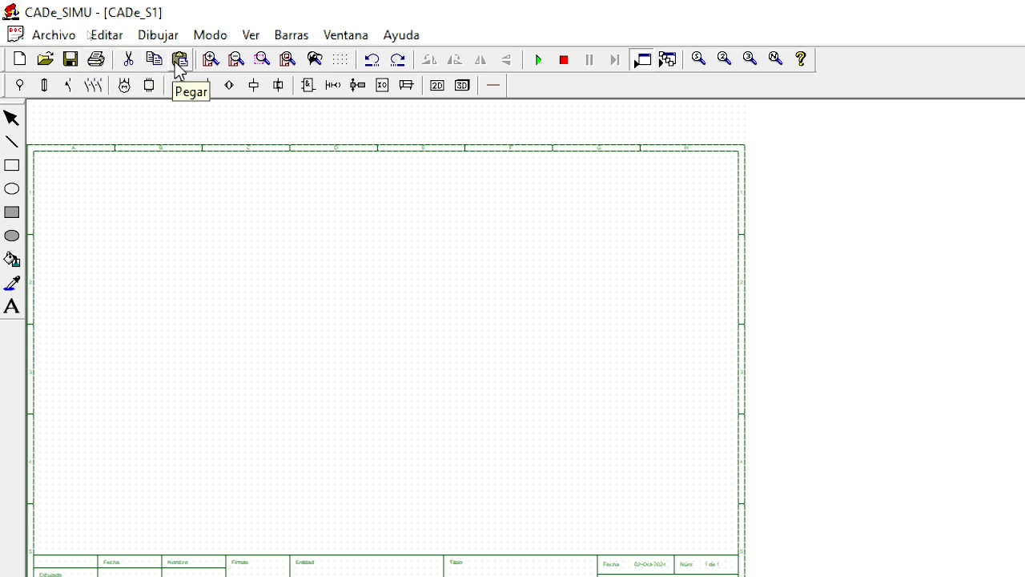
click(255, 36)
click(257, 38)
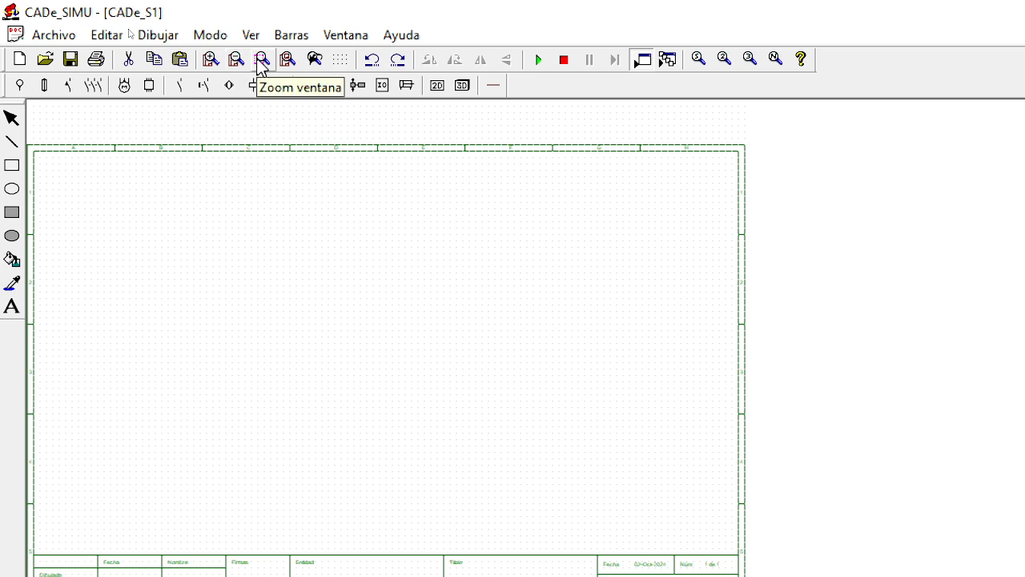
click(342, 68)
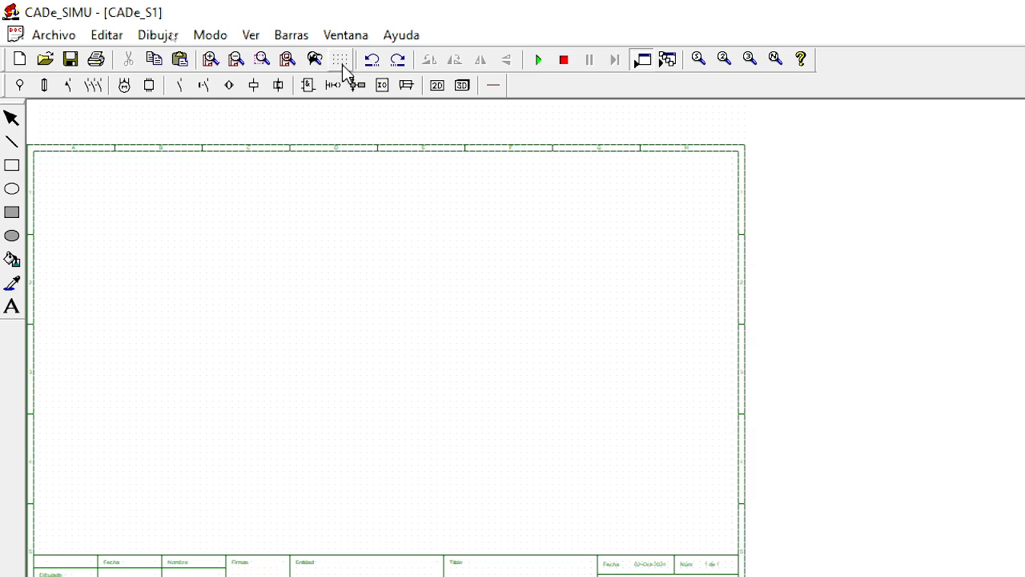
click(342, 69)
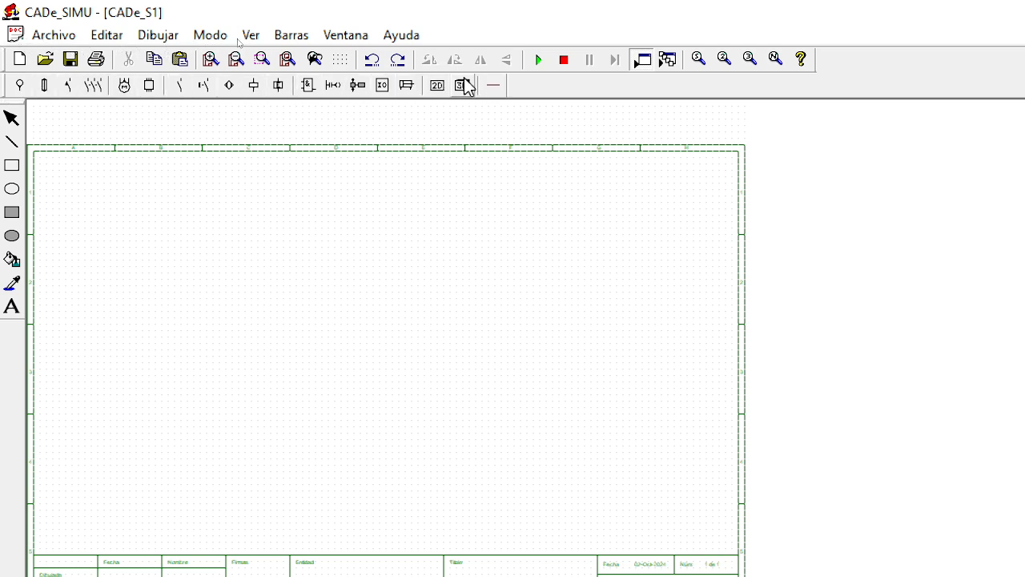
Step: Examine the component libraries, including power supplies, fuses and disconnectors, circuit breakers, power electronics, contacts, sensors and coils
click(20, 85)
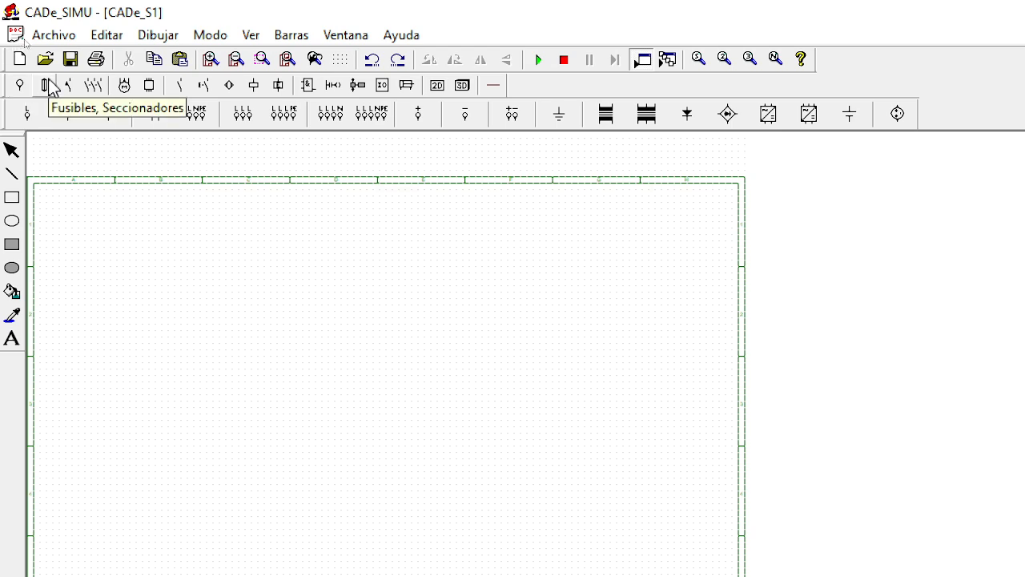
click(46, 86)
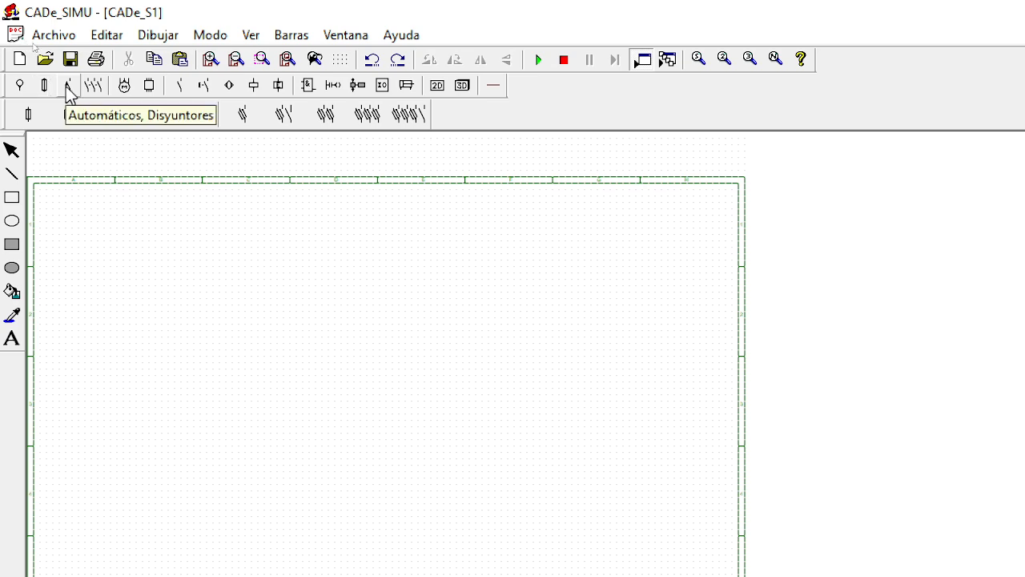
click(69, 93)
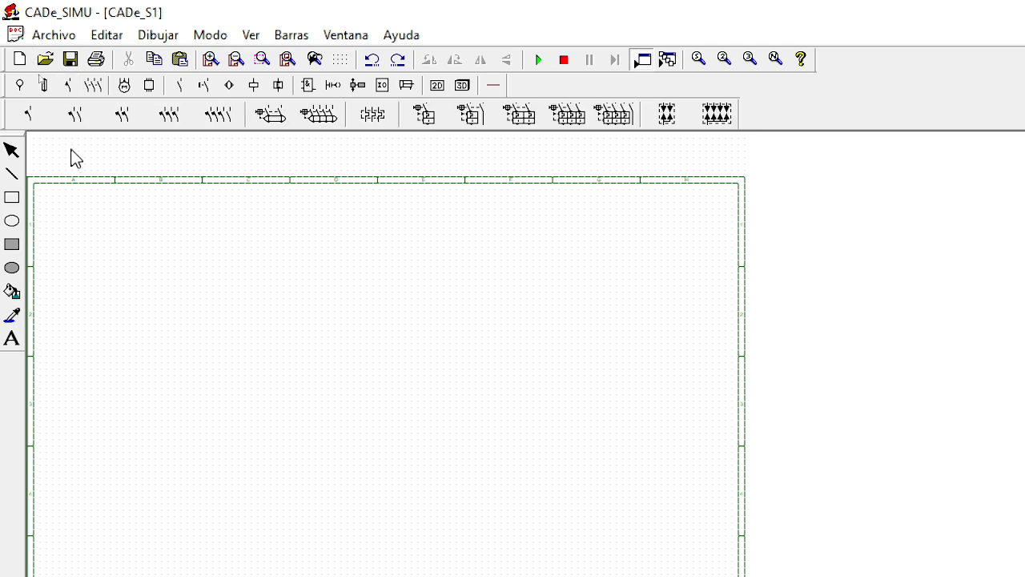
click(128, 88)
click(149, 88)
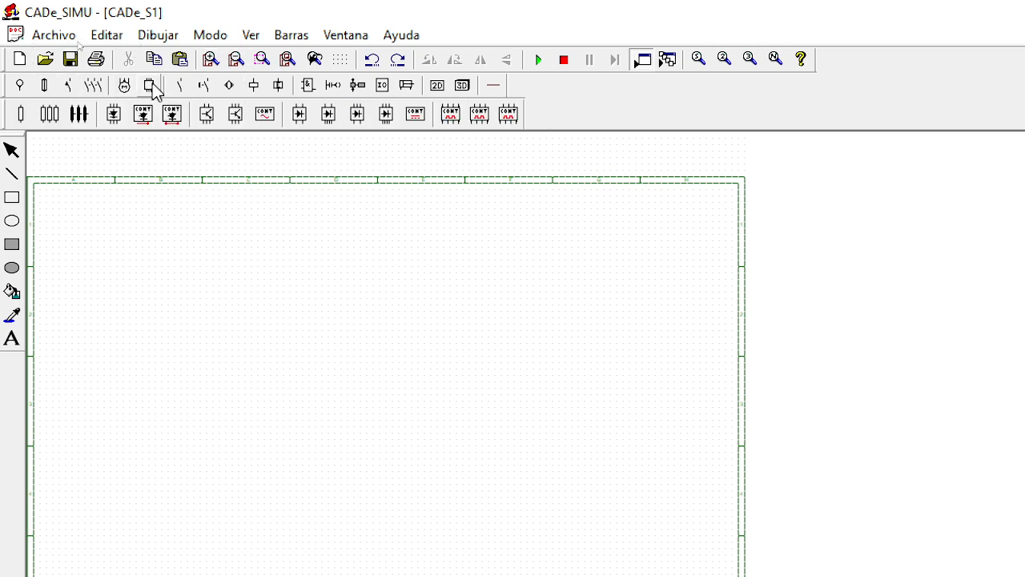
click(177, 88)
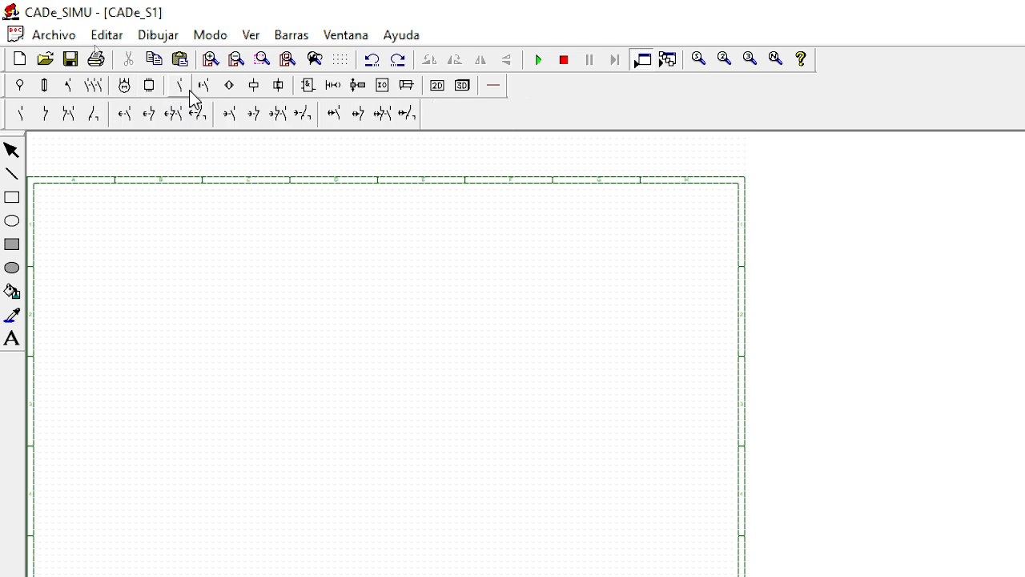
click(203, 88)
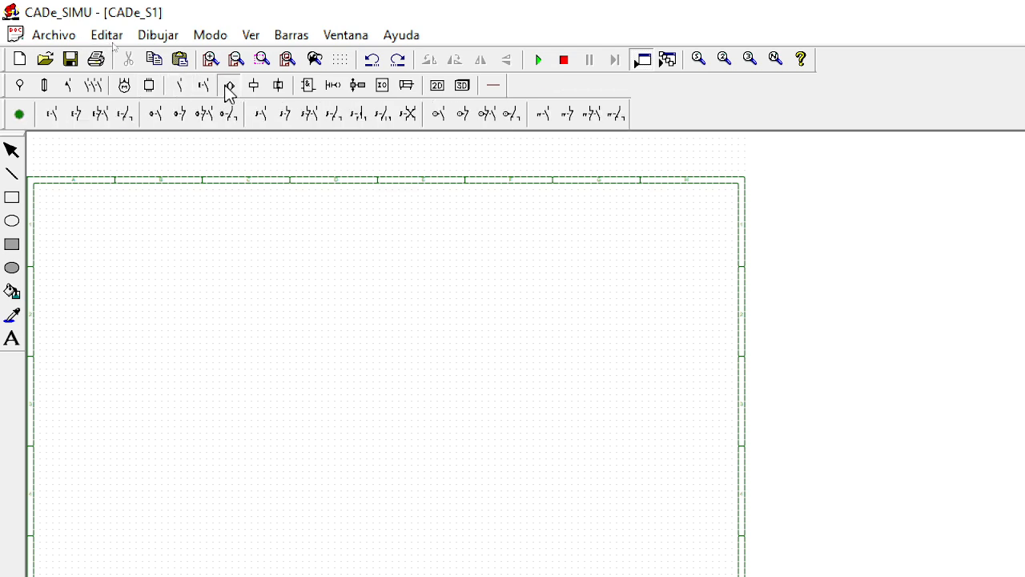
click(228, 86)
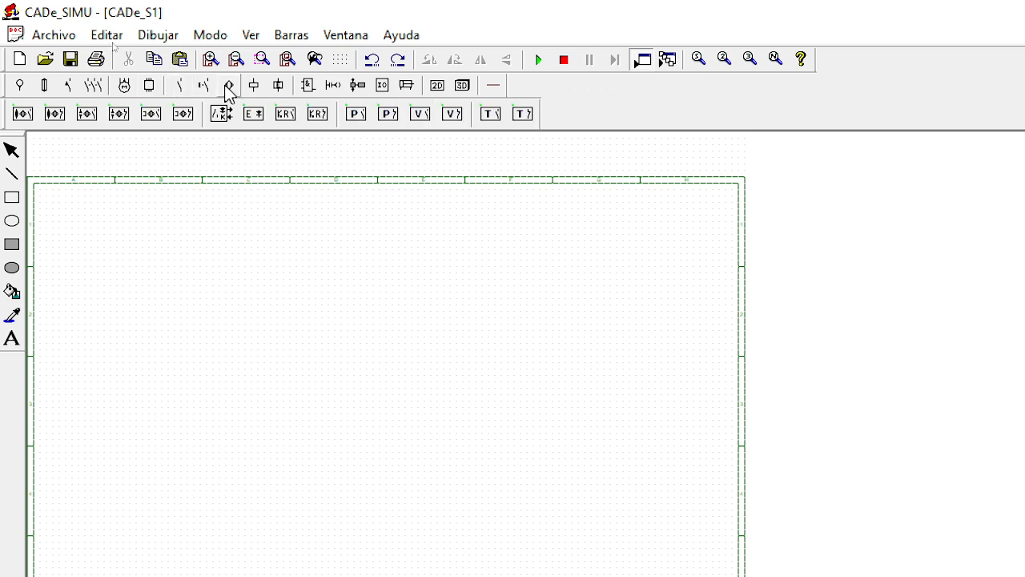
click(278, 87)
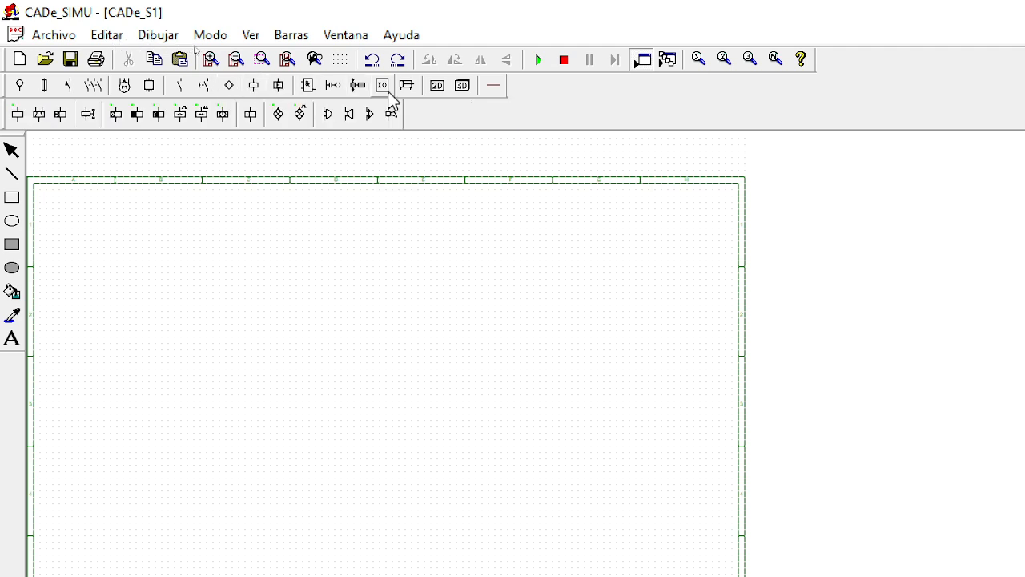
click(16, 86)
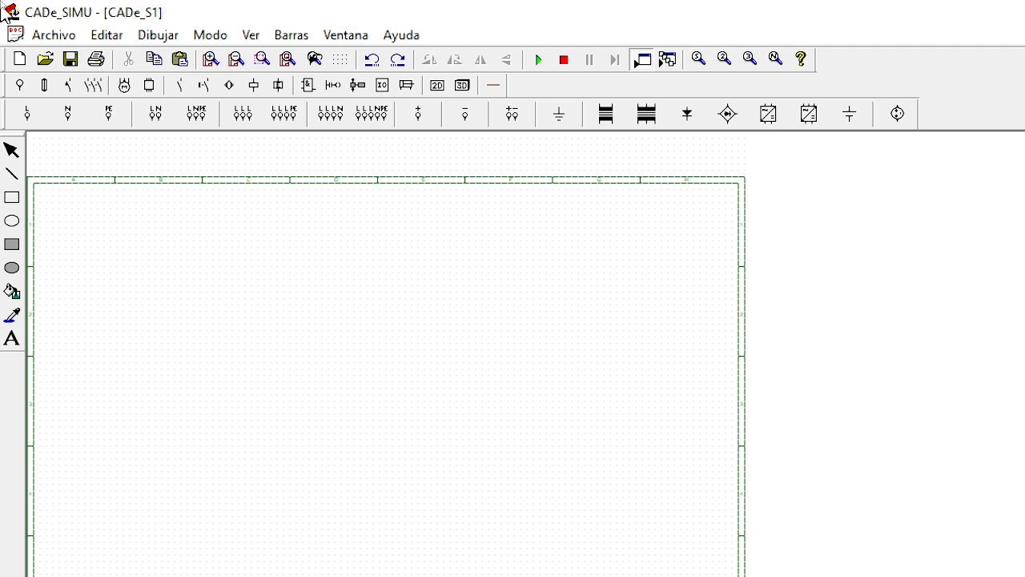
Step: Start saving the drawing under a new name and enter 09_AGC_TR3.cad as the file name
click(54, 36)
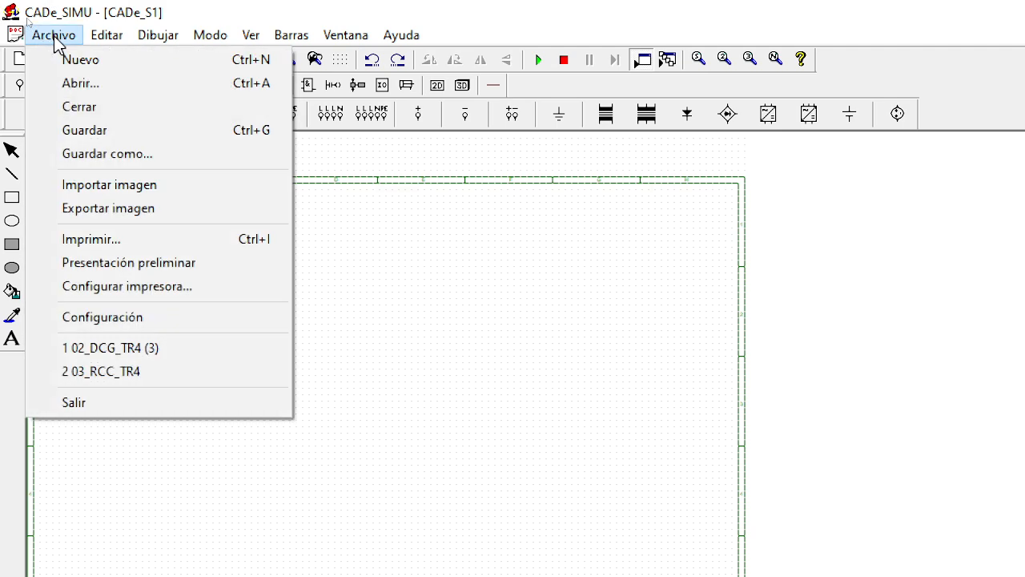
click(103, 154)
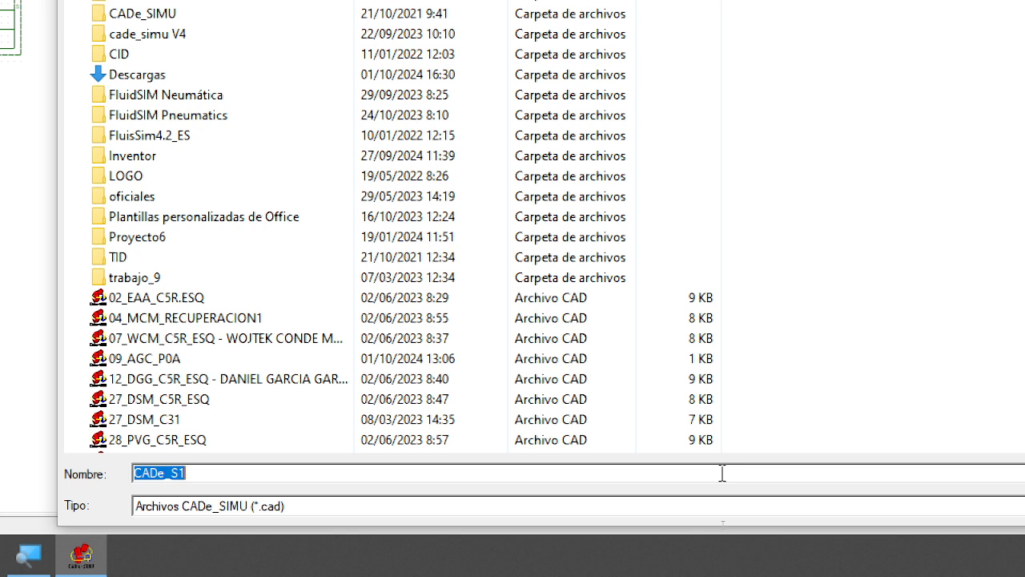
text(09)
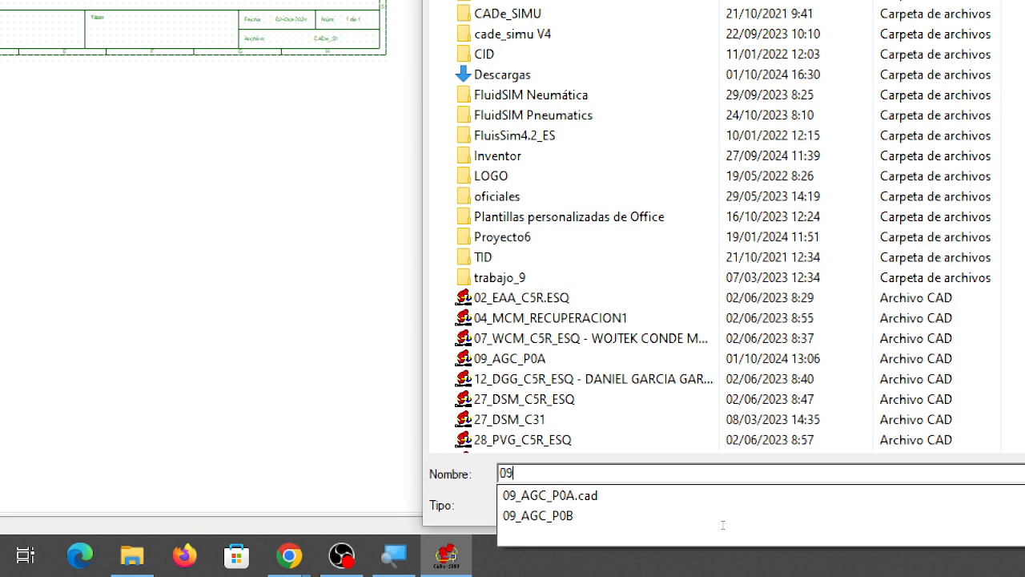
text(_)
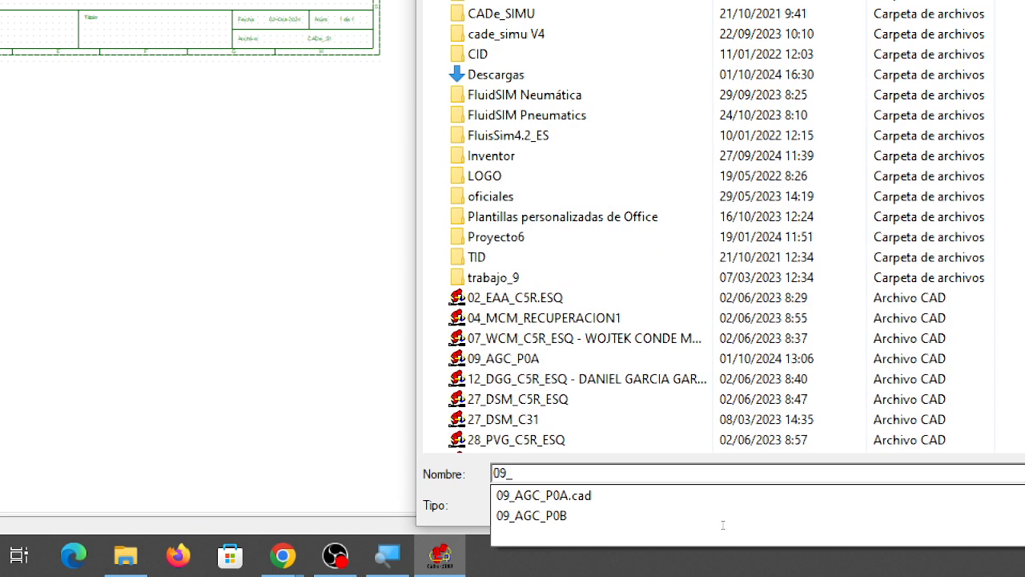
text(AGC)
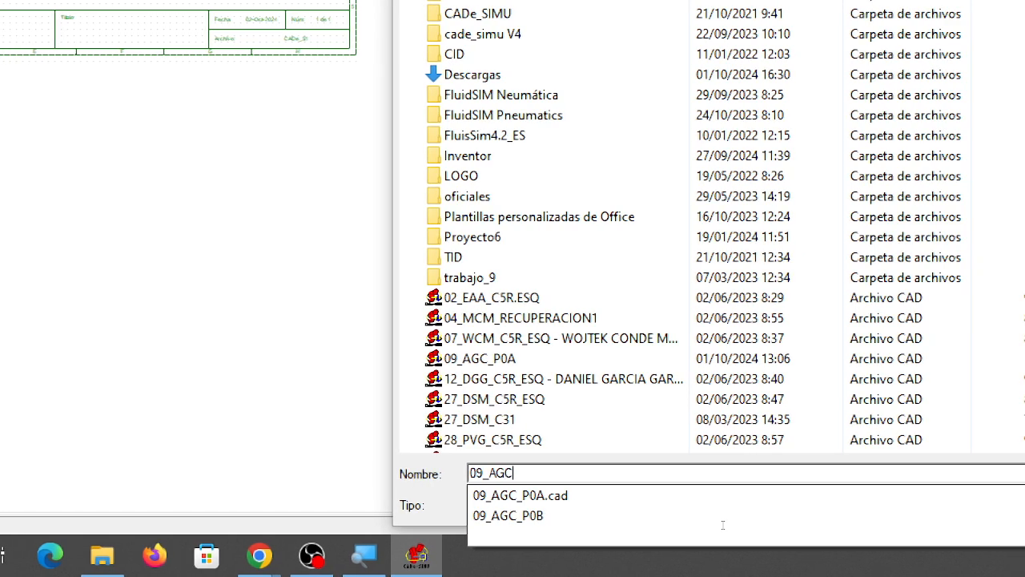
text(_)
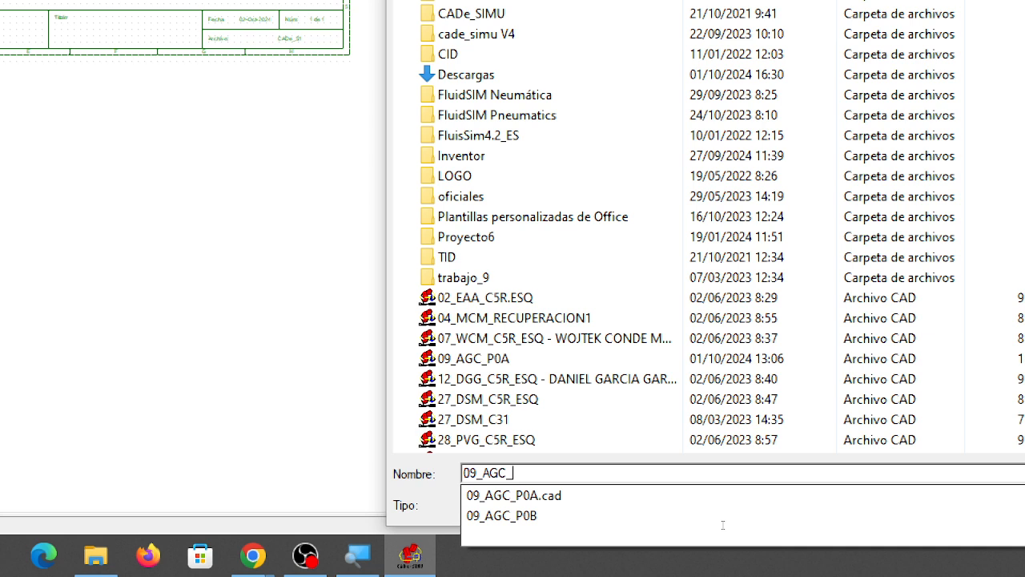
text(TR3)
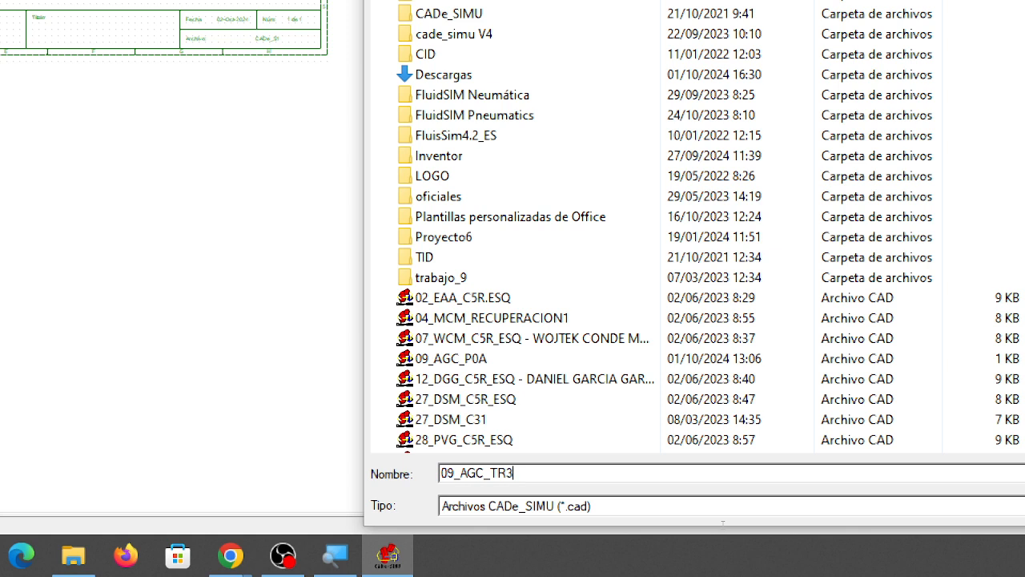
text(.c)
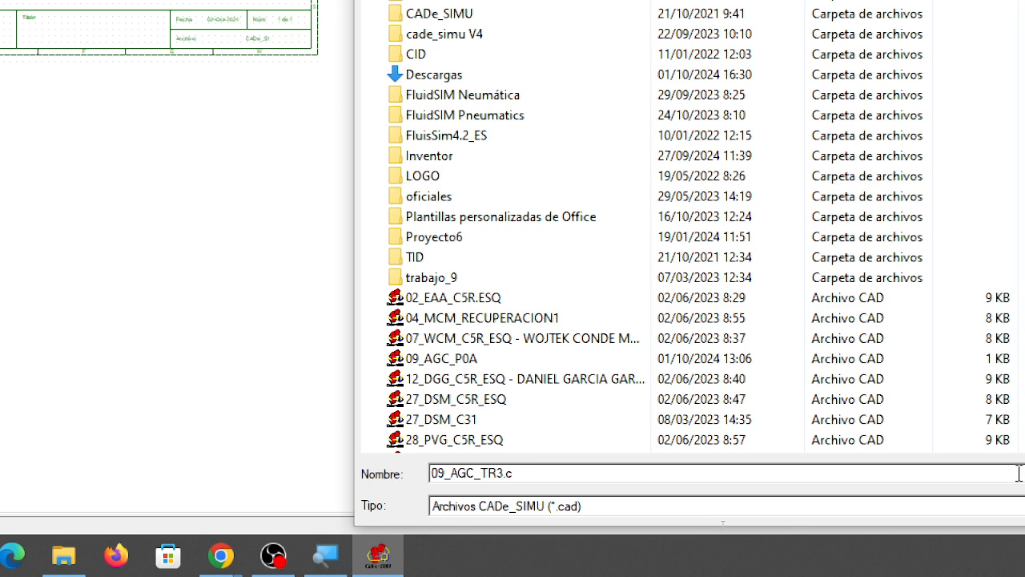
text(ad)
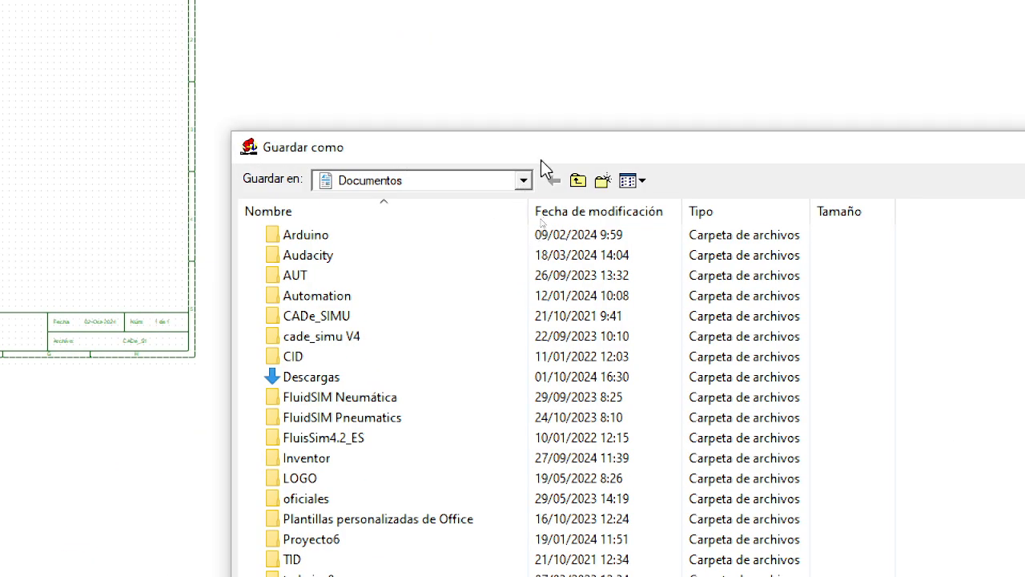
Step: Choose the folder Mi unidad > HOME_24_25 > CID on the Google Drive (G:) and save the drawing there
click(579, 184)
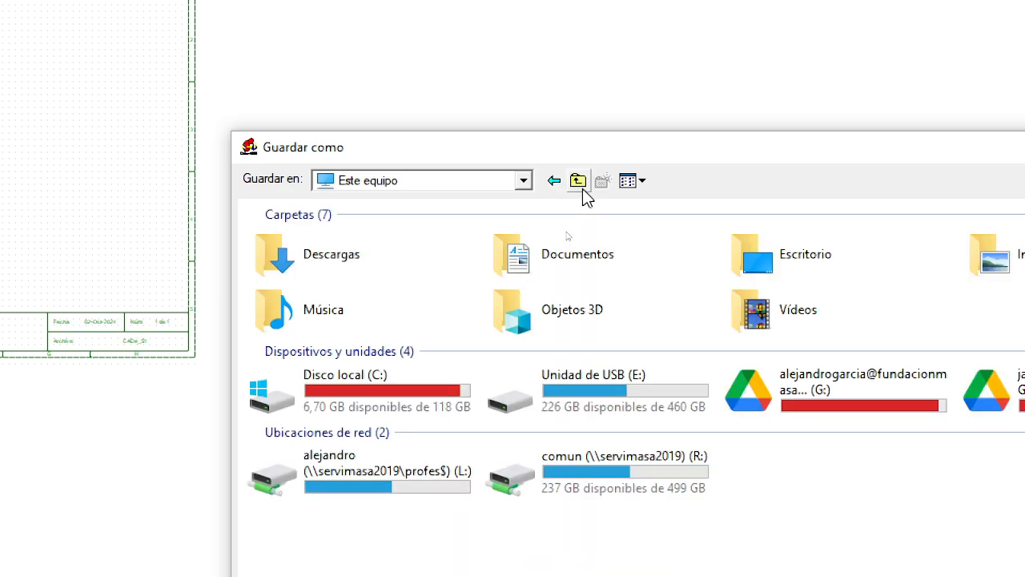
double_click(813, 415)
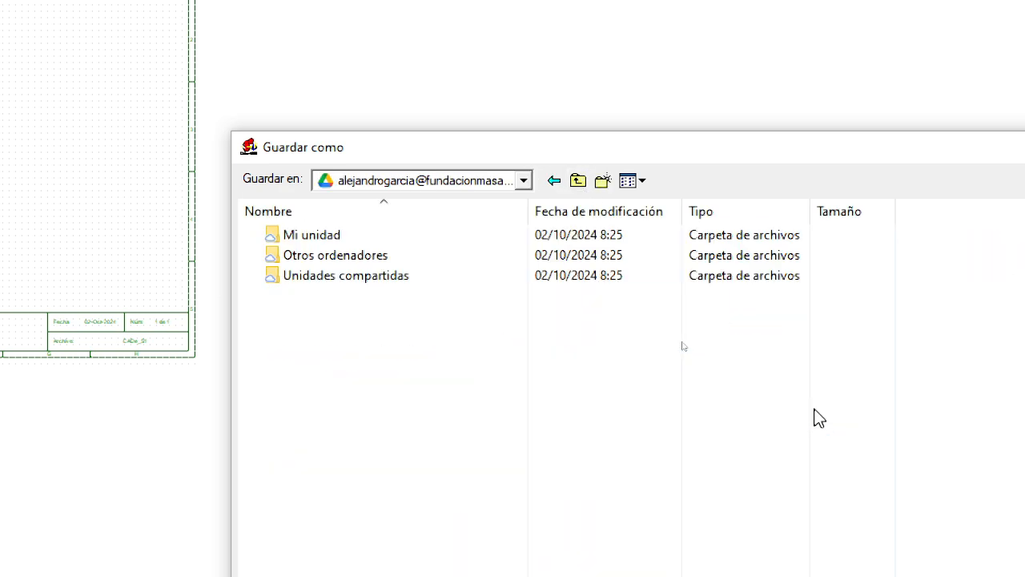
double_click(347, 235)
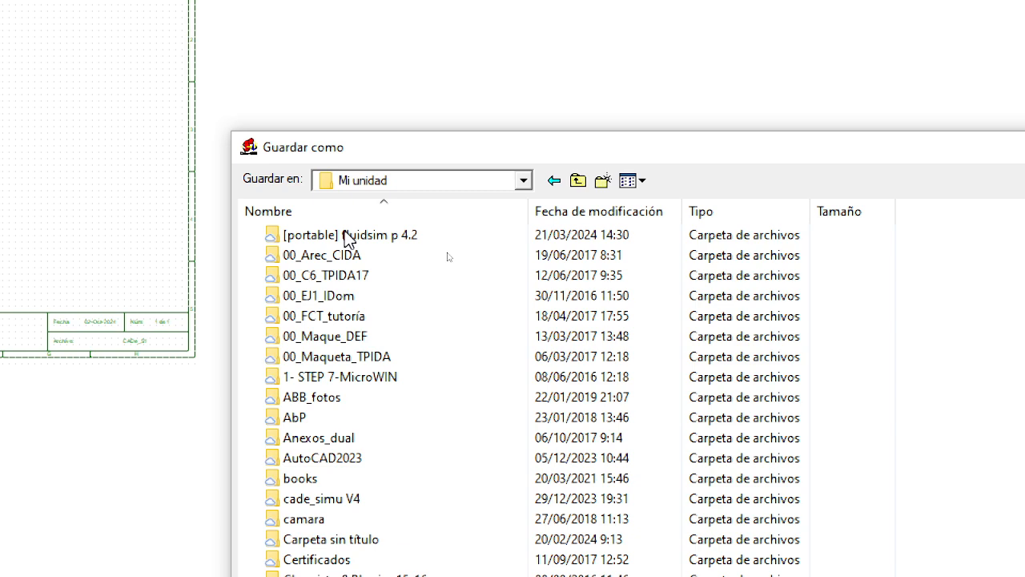
scroll(383, 264, down, 11)
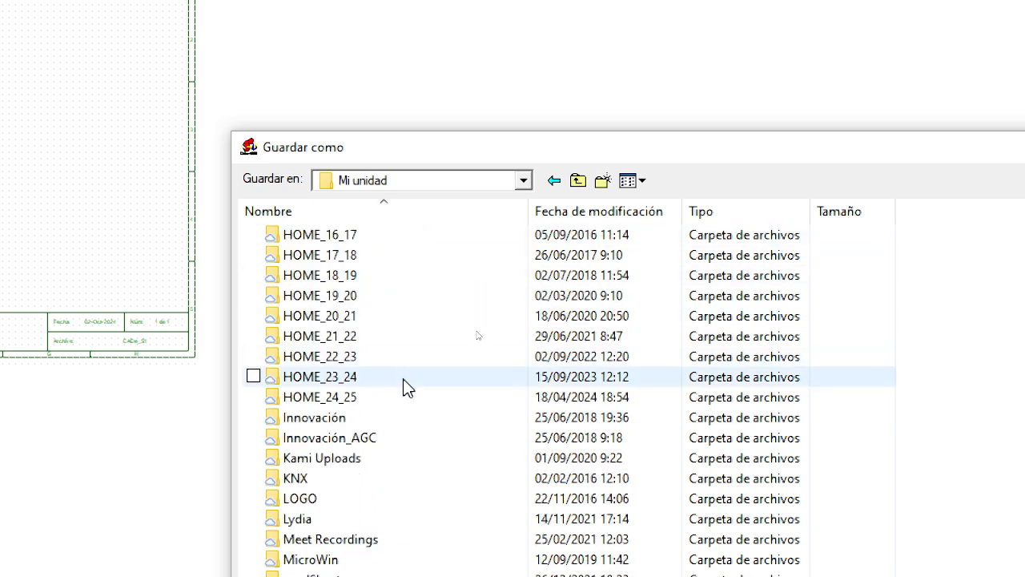
double_click(403, 394)
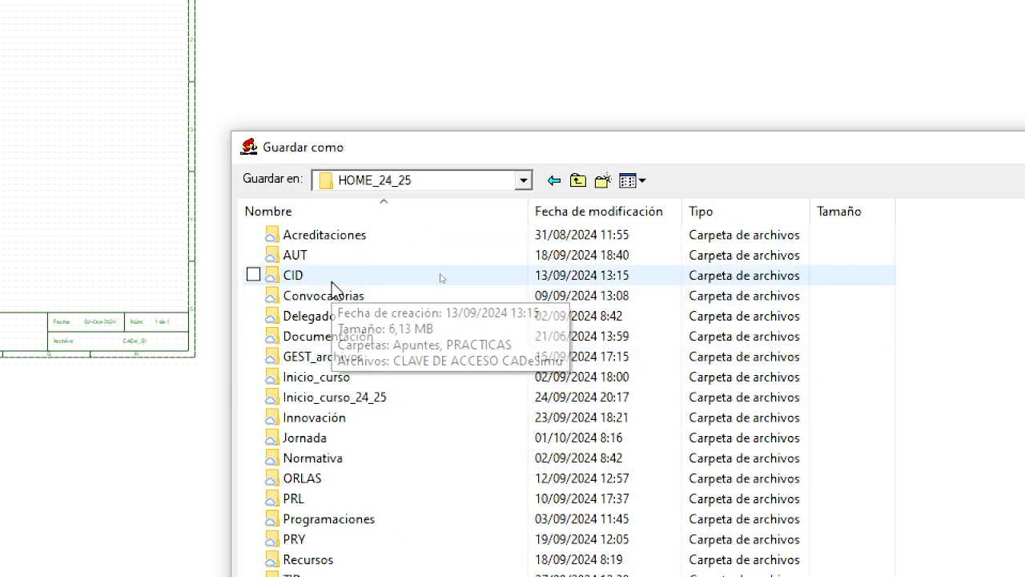
double_click(335, 281)
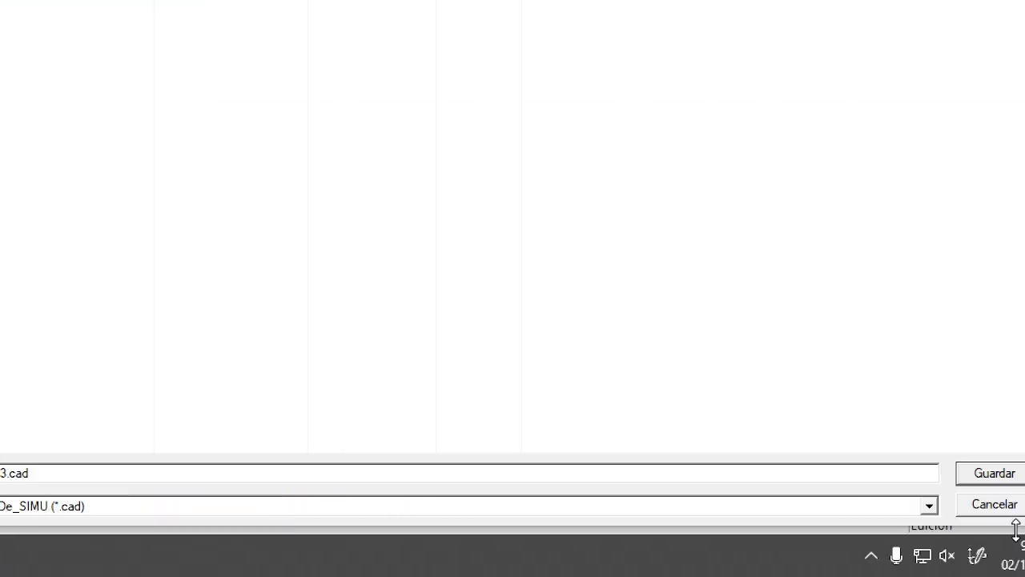
click(994, 473)
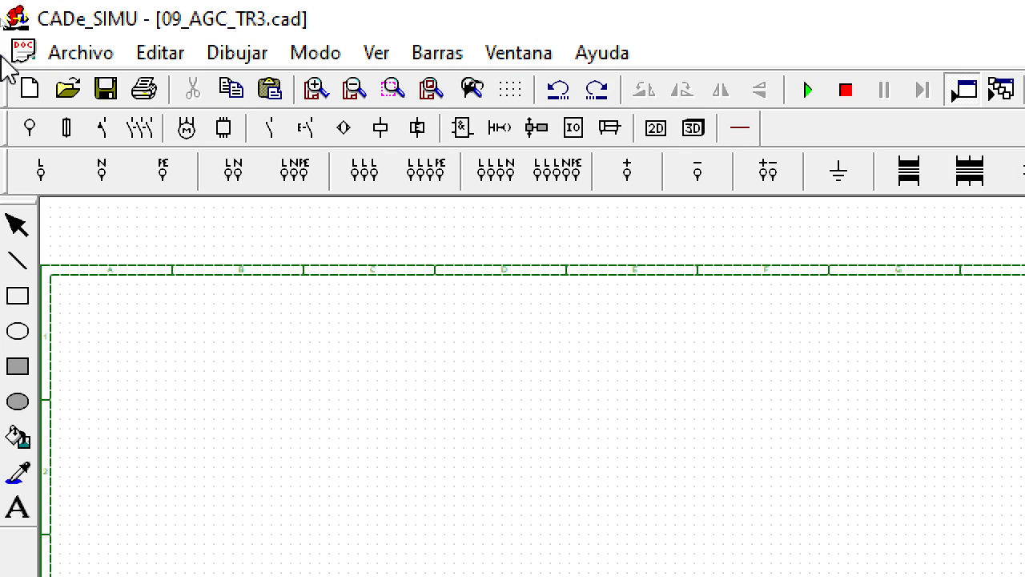
click(103, 93)
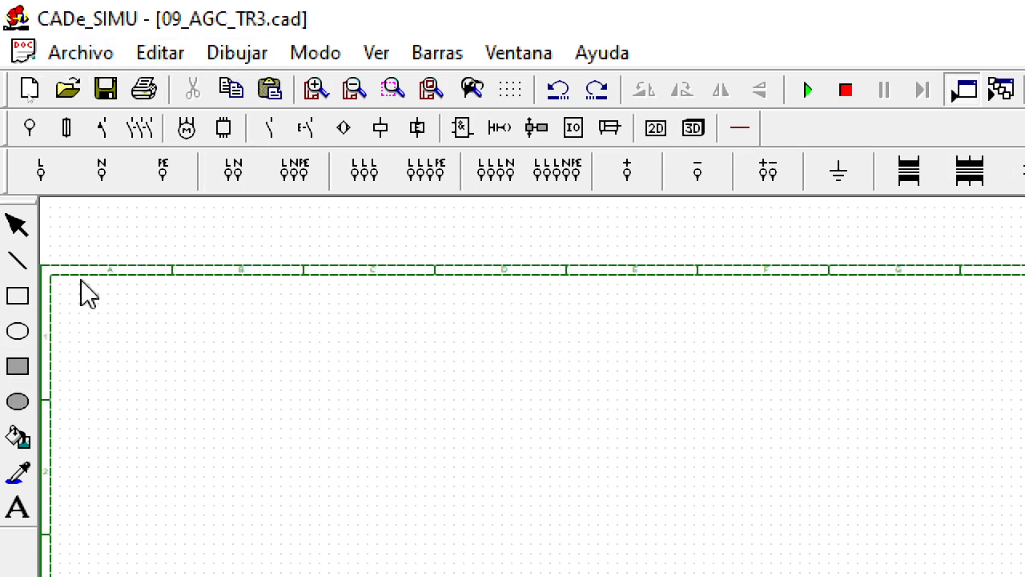
Step: In the drawing's configuration, toggle Contorno off and on again and apply the Cajetín 1 title block
click(85, 55)
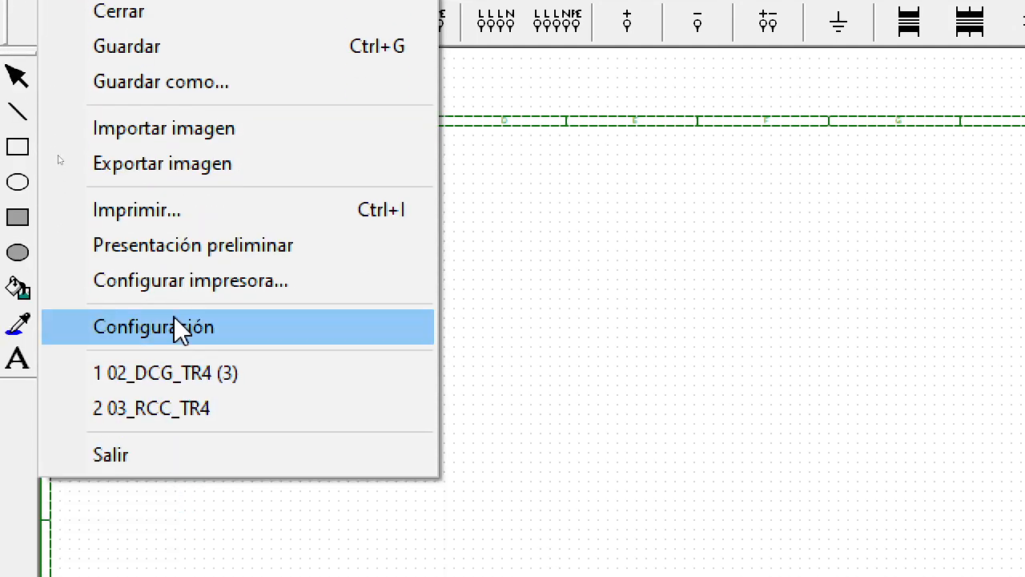
click(179, 329)
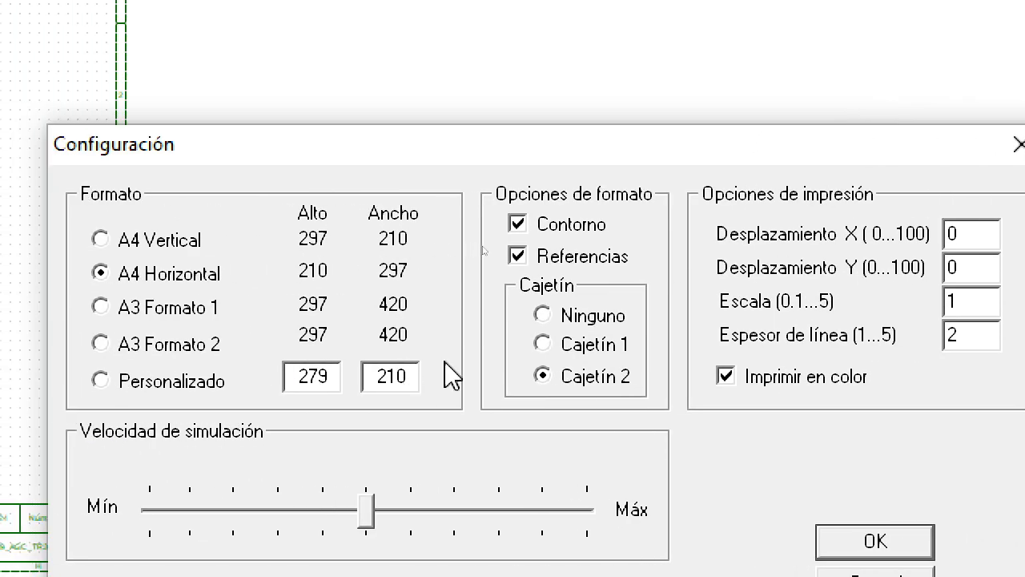
click(518, 224)
click(520, 225)
click(551, 345)
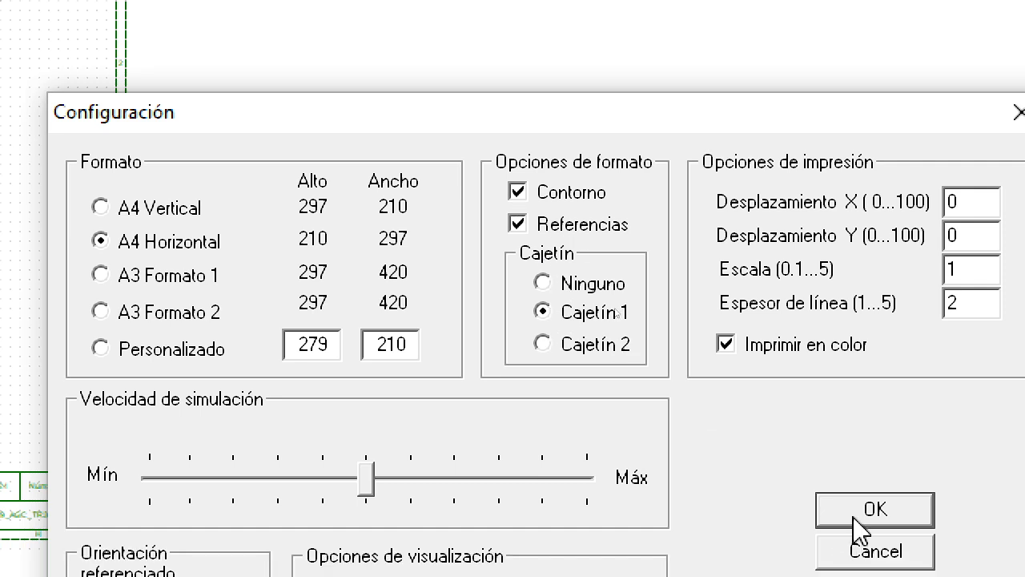
click(860, 525)
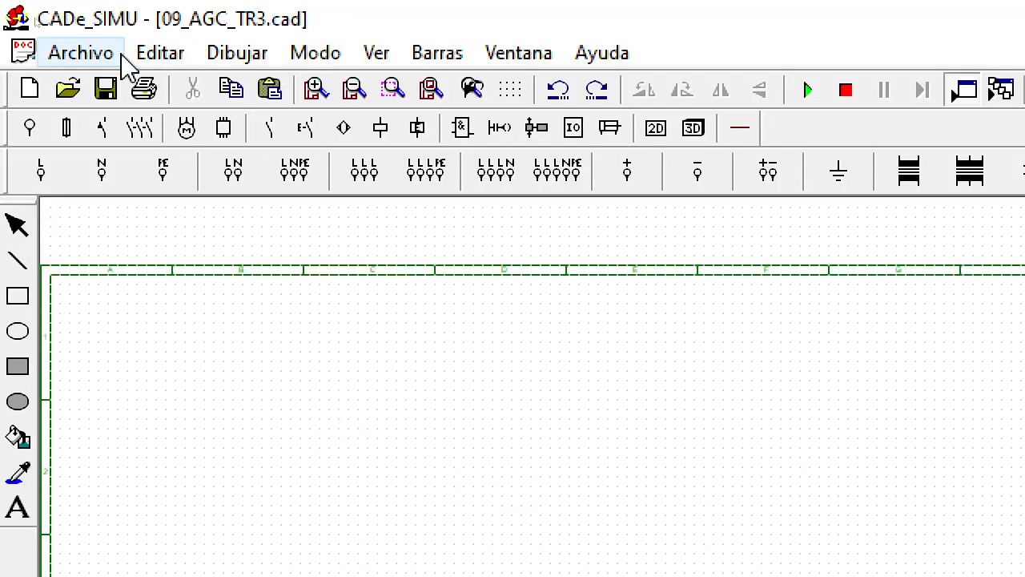
Step: Reopen the drawing's configuration and change the title block back to Cajetín 2, keeping Contorno and Referencias enabled
click(76, 55)
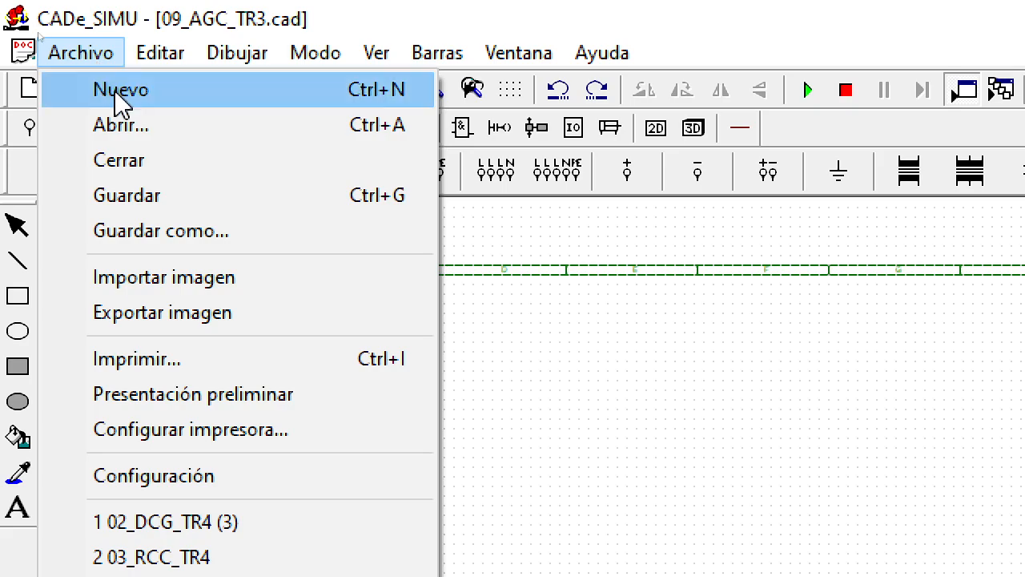
click(178, 478)
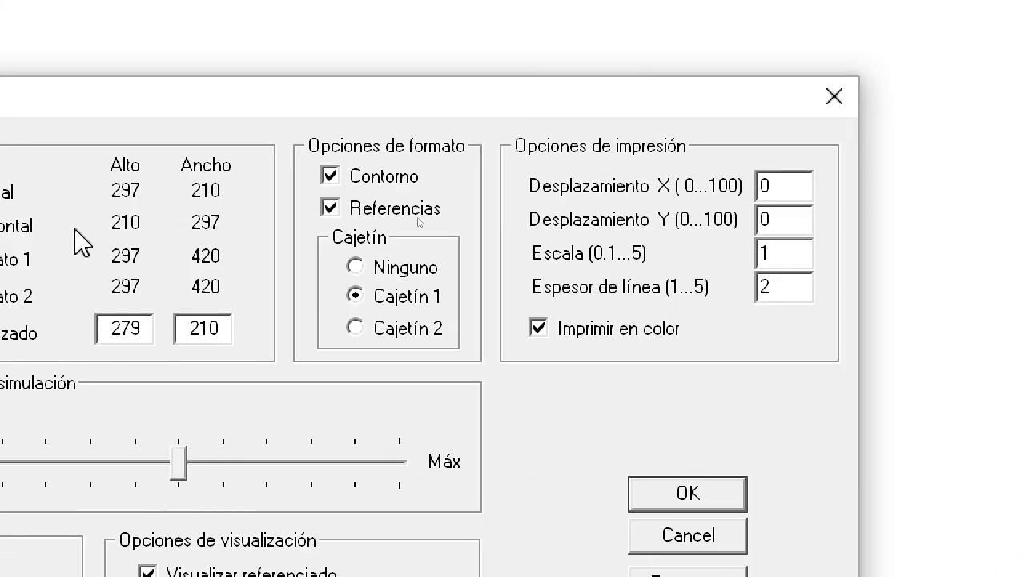
click(361, 327)
click(336, 208)
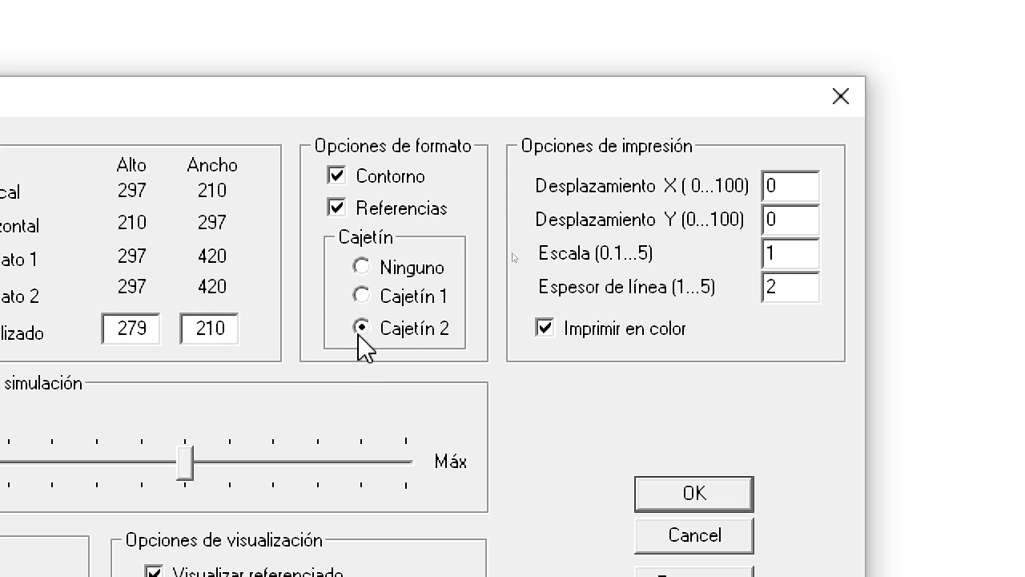
click(668, 505)
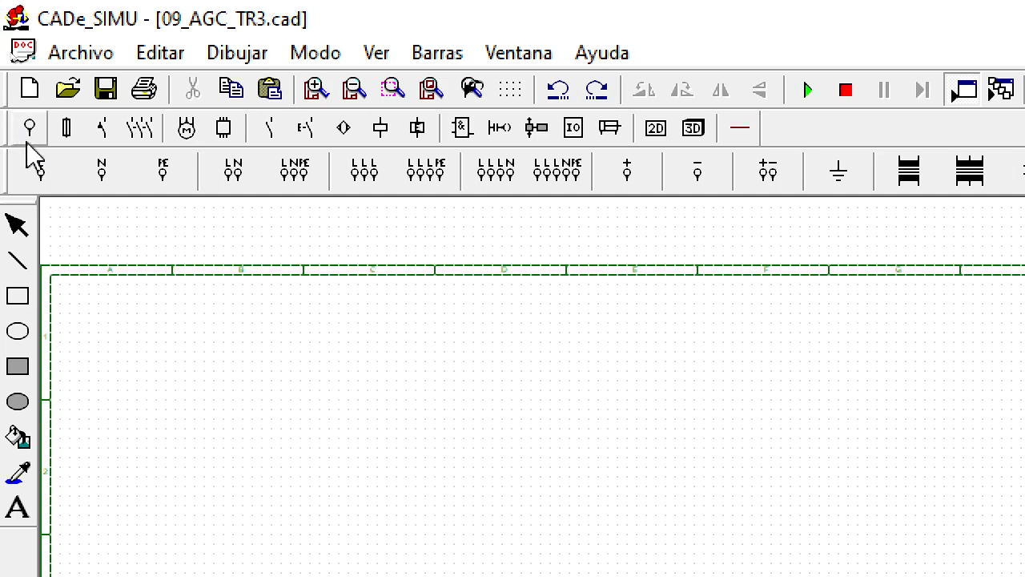
Step: Place one Alimentación F+N supply in column B, row 1 of the sheet and leave the placement command
click(231, 186)
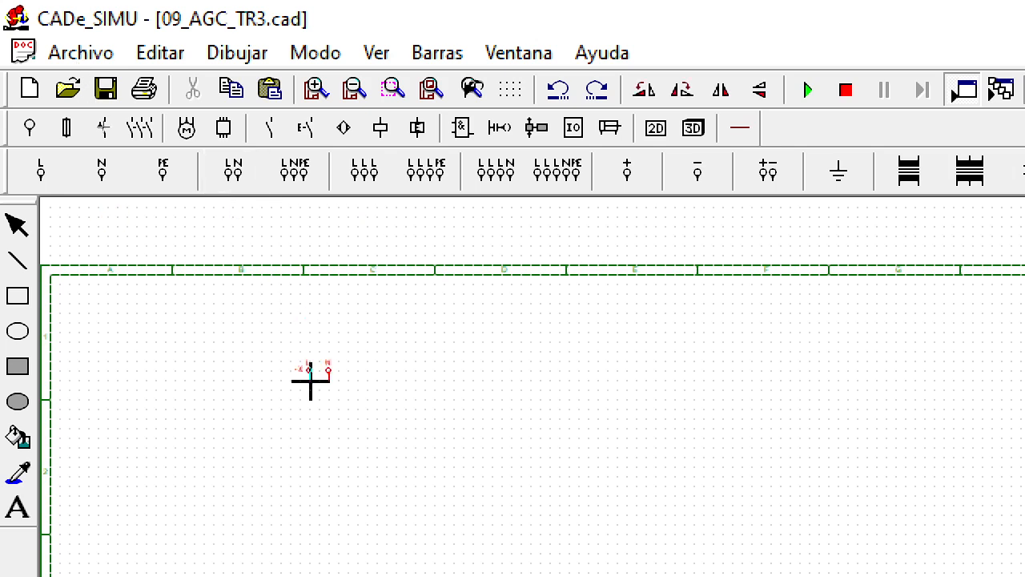
click(315, 89)
click(314, 89)
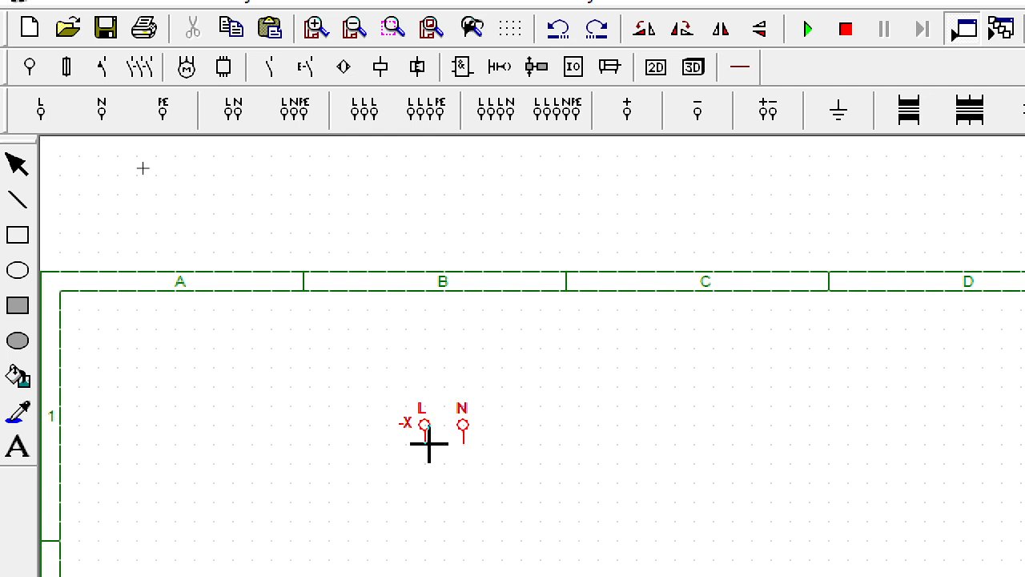
click(429, 443)
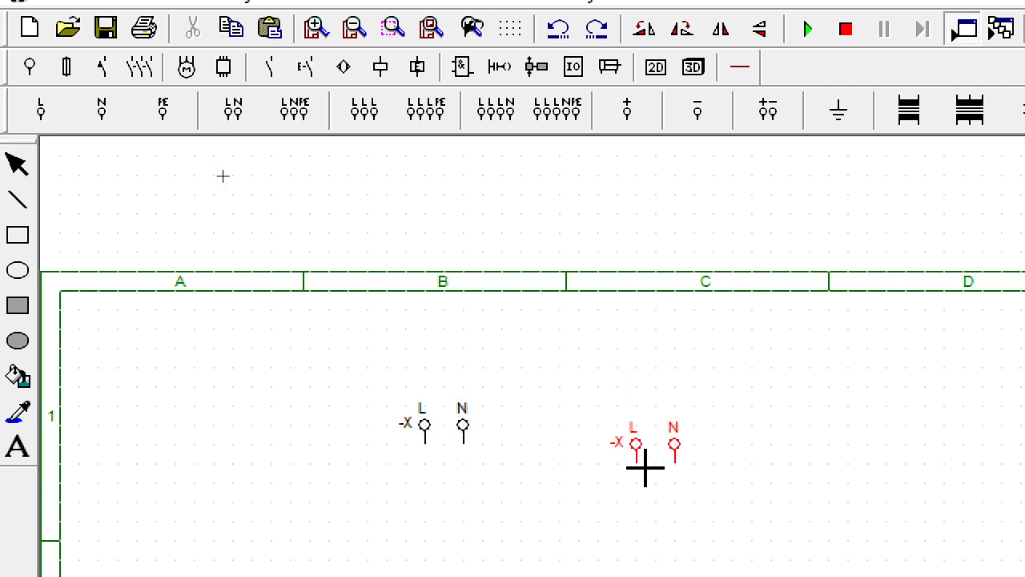
key(Escape)
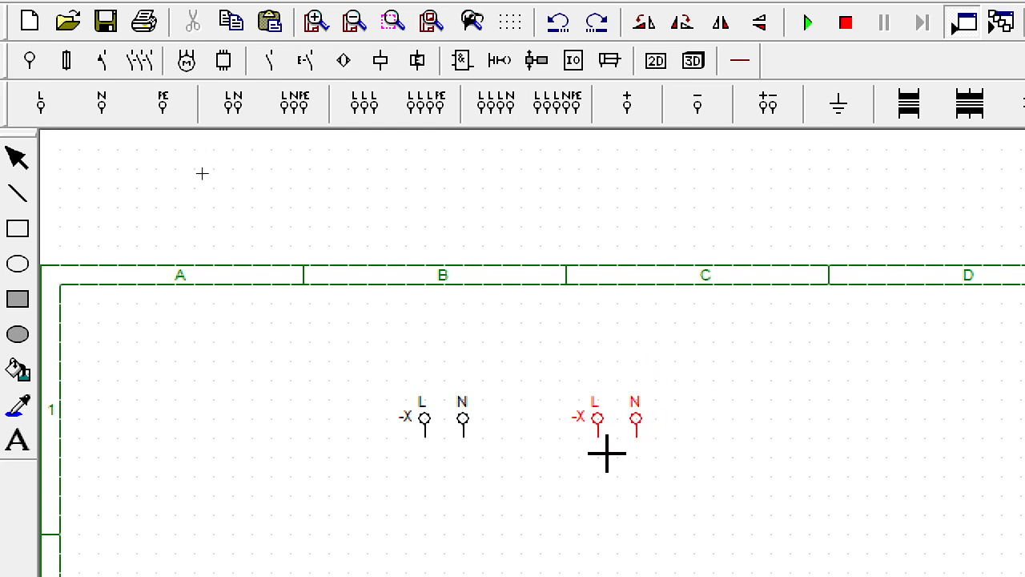
key(Escape)
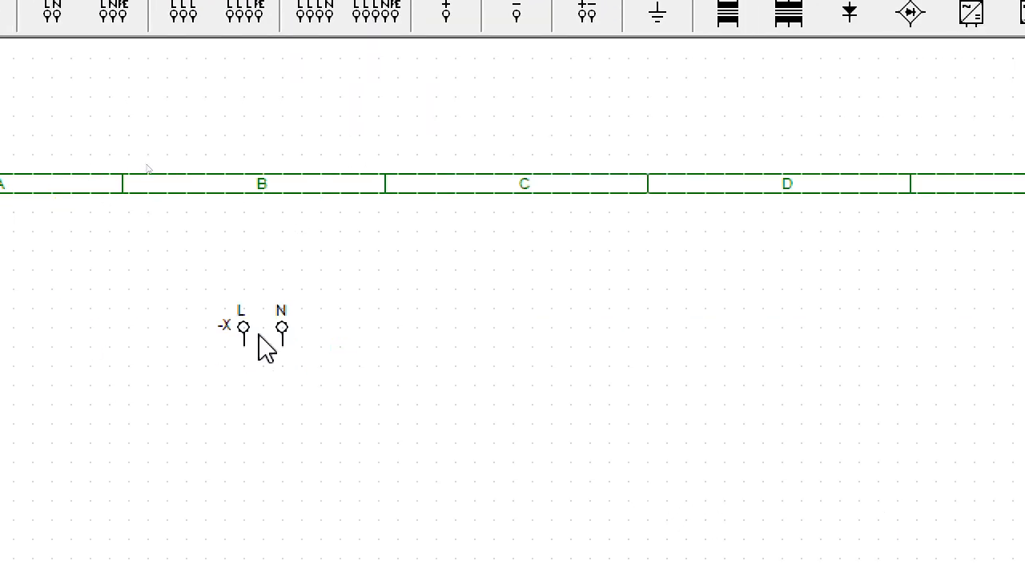
Step: Rename the placed L N supply as -X1
double_click(260, 334)
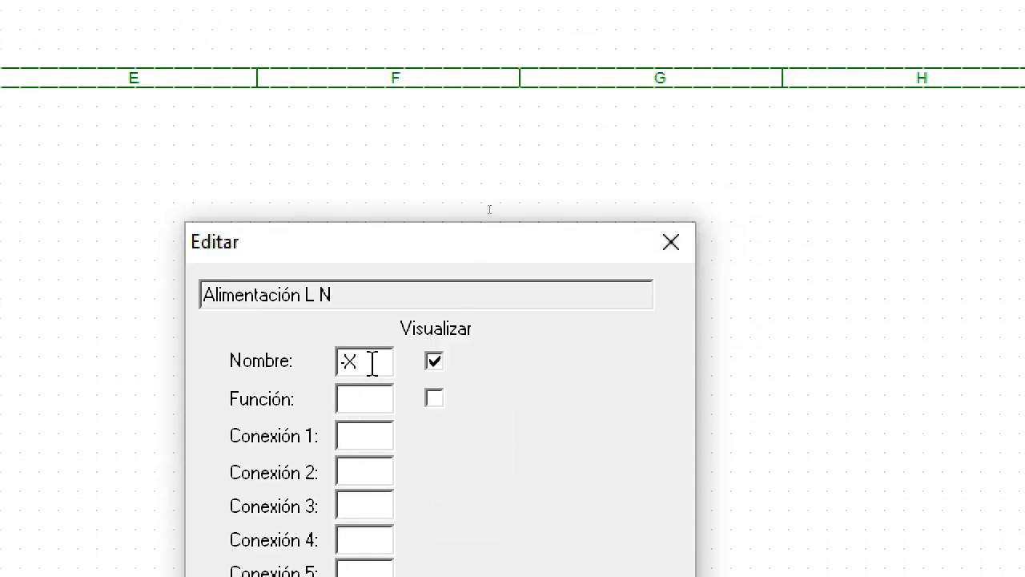
text(1)
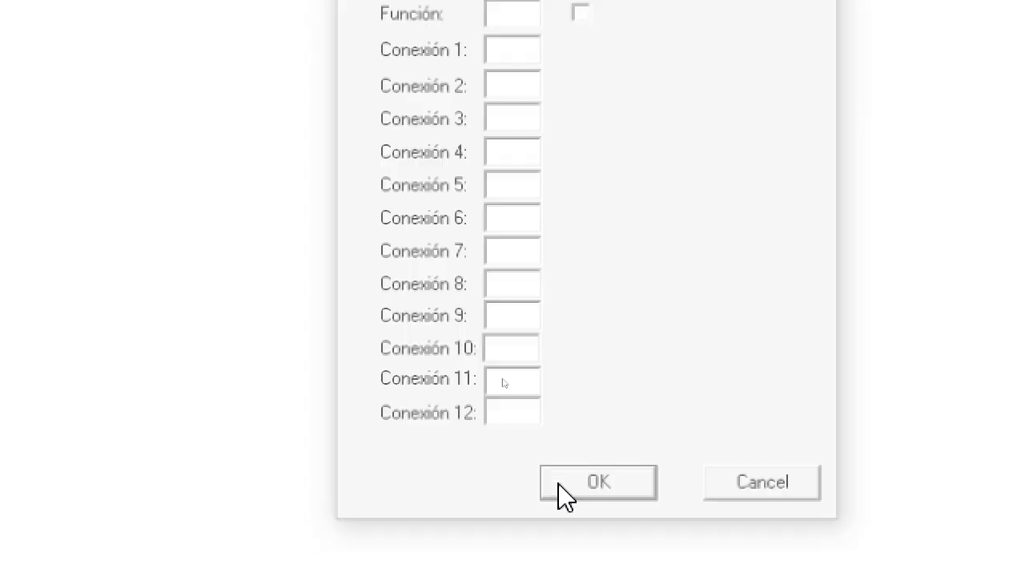
click(598, 482)
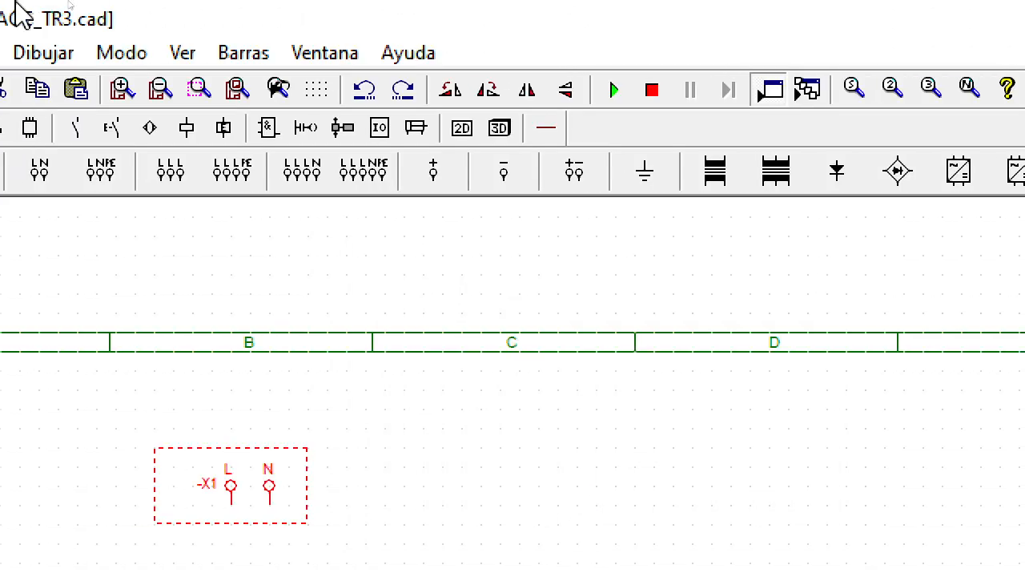
Step: Place one Disyuntor IN breaker directly below the -X1 supply, aligned with its L and N terminals, and leave the placement command
click(373, 468)
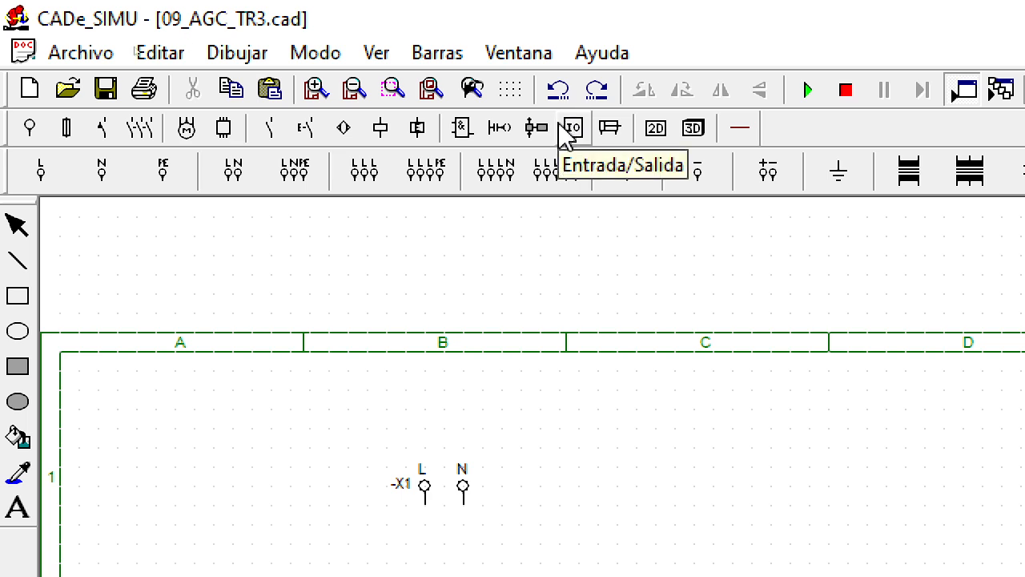
click(103, 129)
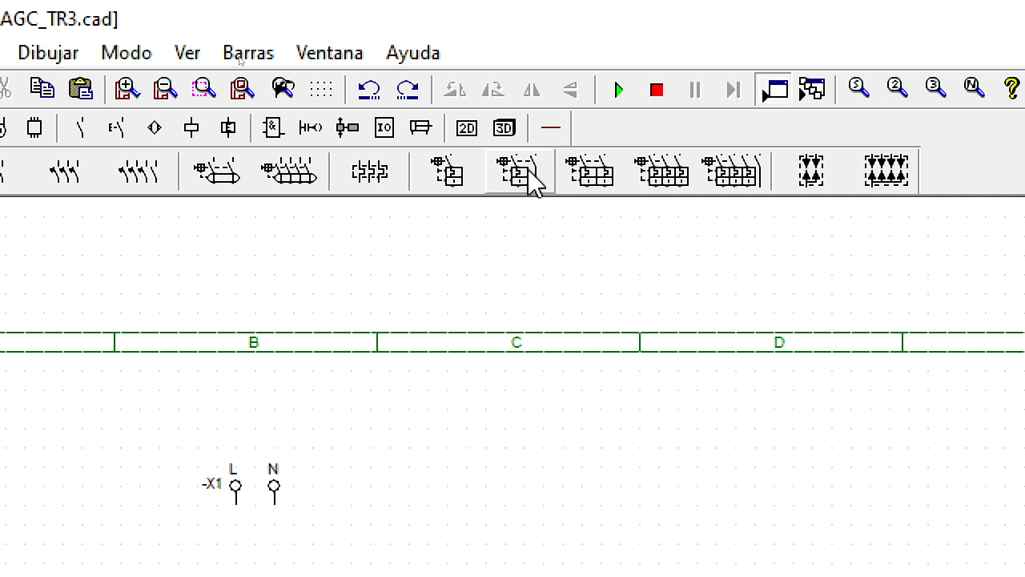
click(529, 172)
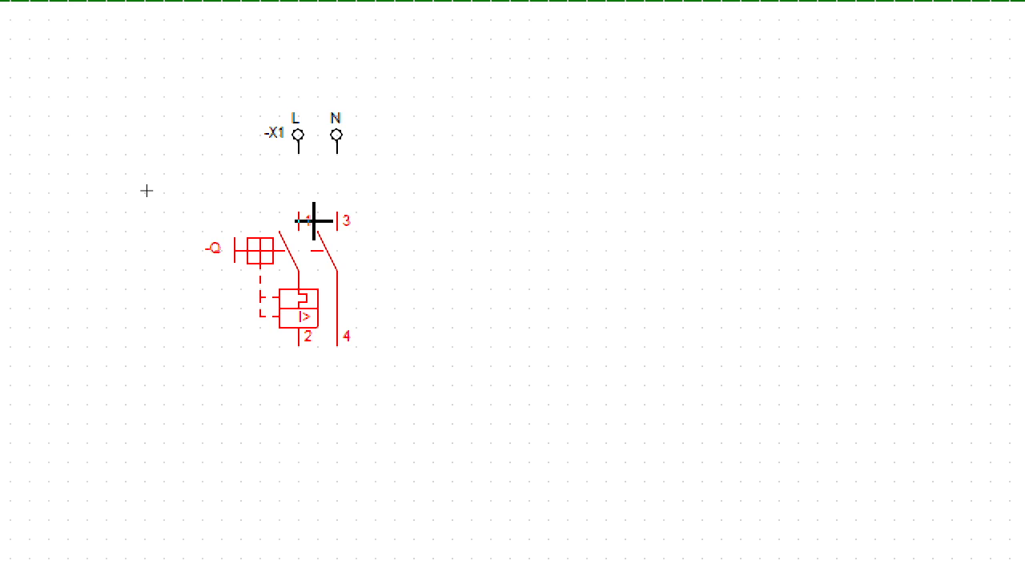
click(314, 220)
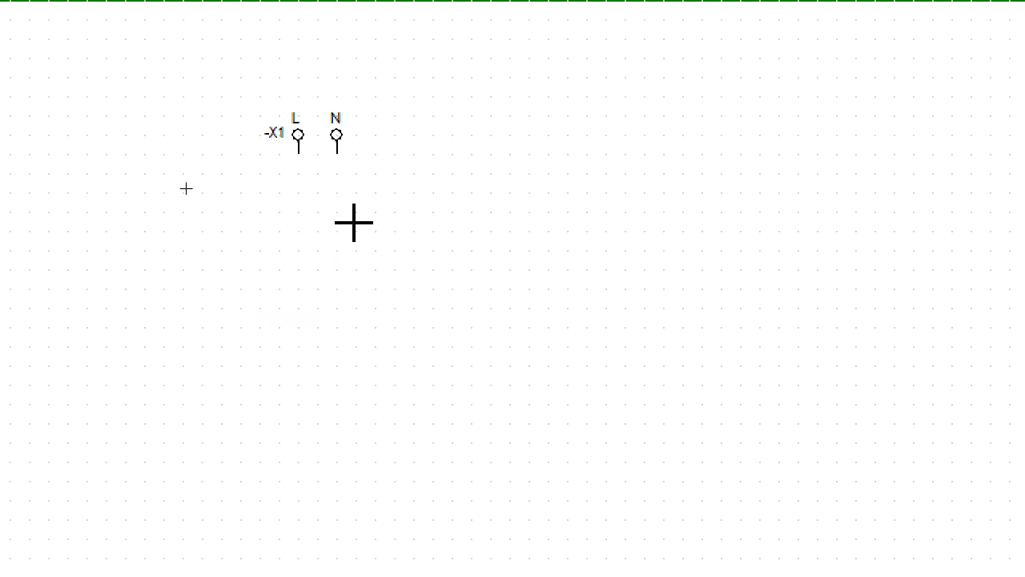
key(Escape)
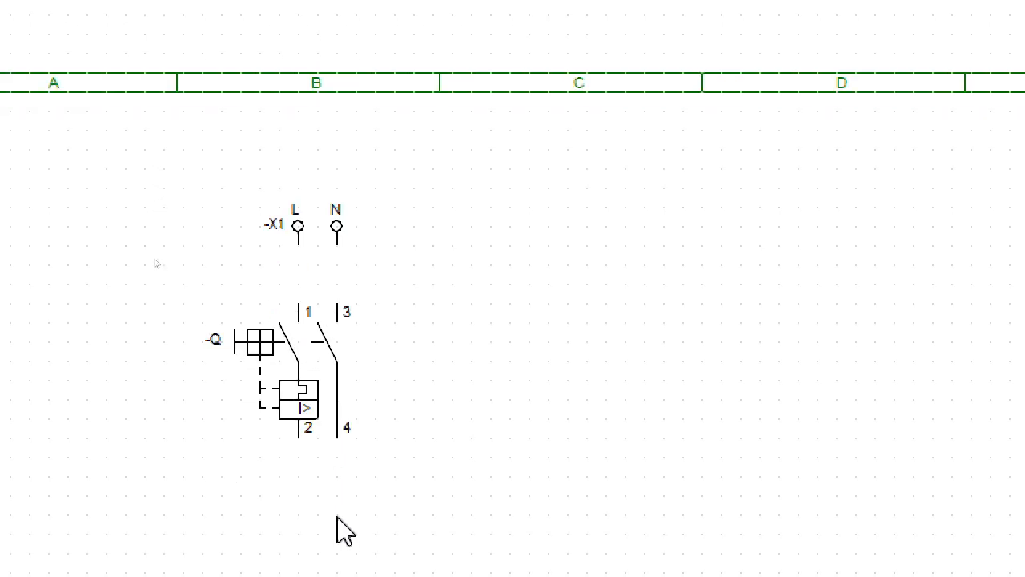
Step: Rename the breaker below the supply as -F1
double_click(308, 384)
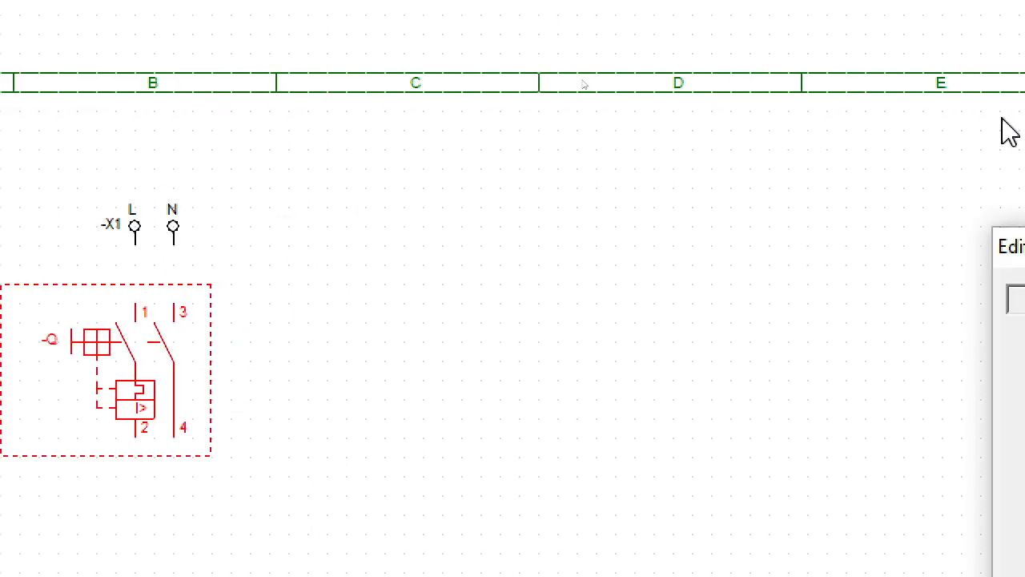
click(627, 416)
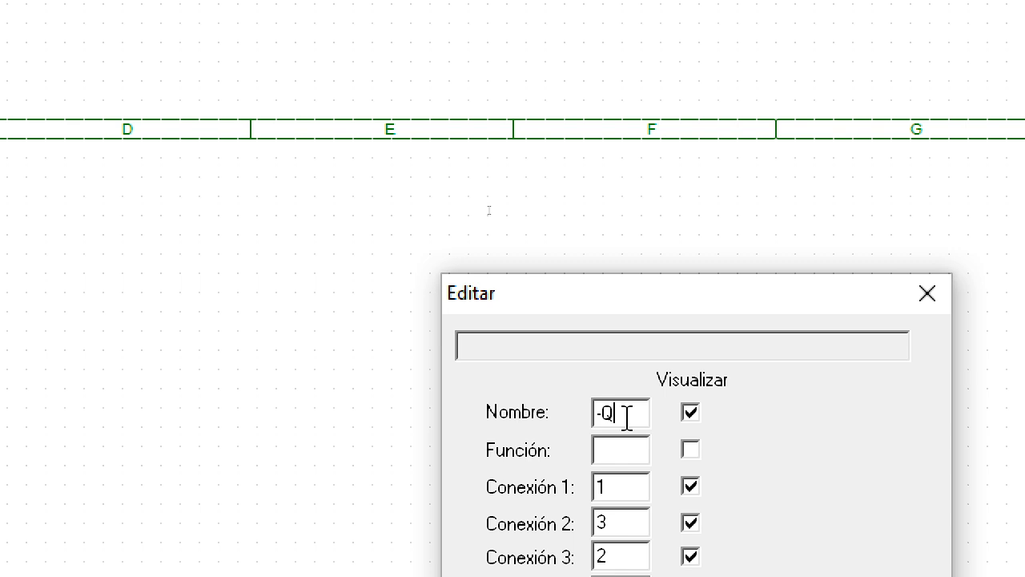
key(BackSpace)
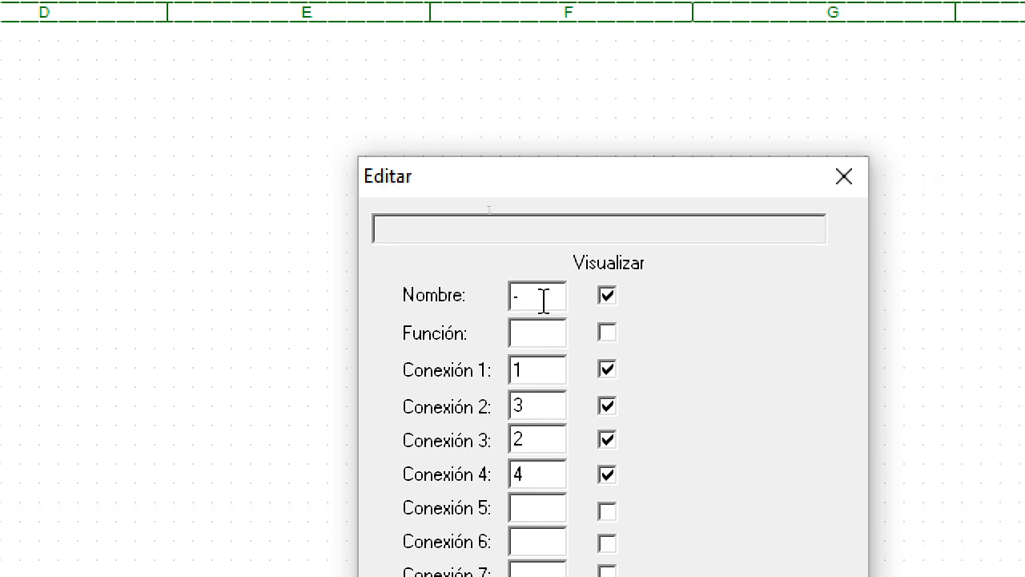
text(F1)
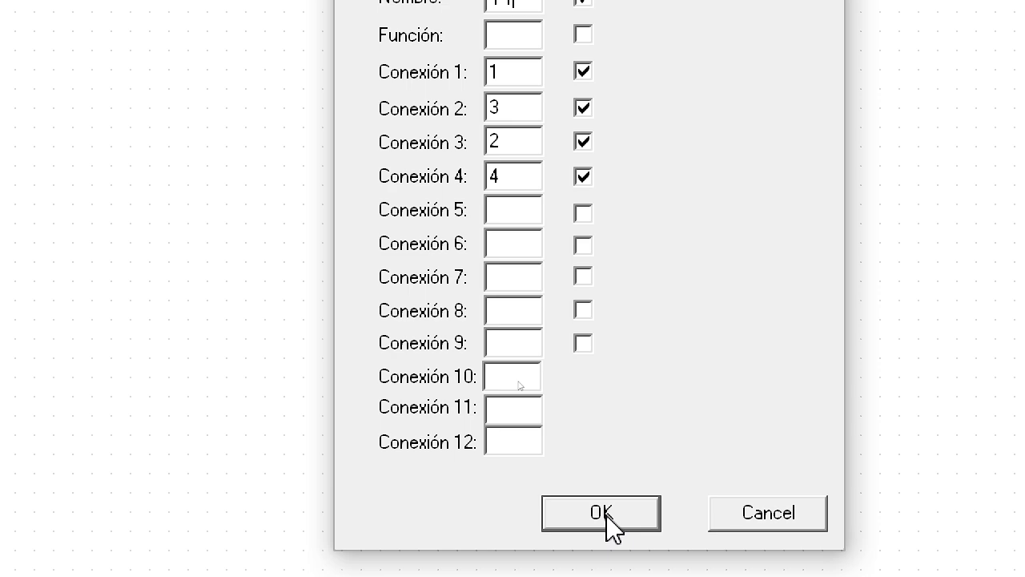
click(607, 517)
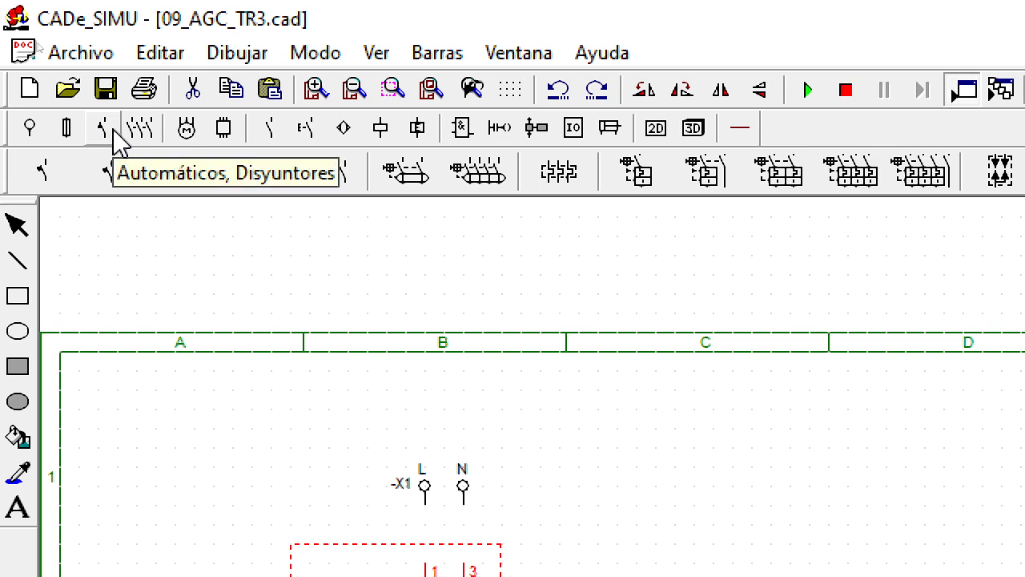
Step: Review the Disyuntor IN entry among the breaker components and the properties of breaker -F1, leaving its settings as they are
click(114, 130)
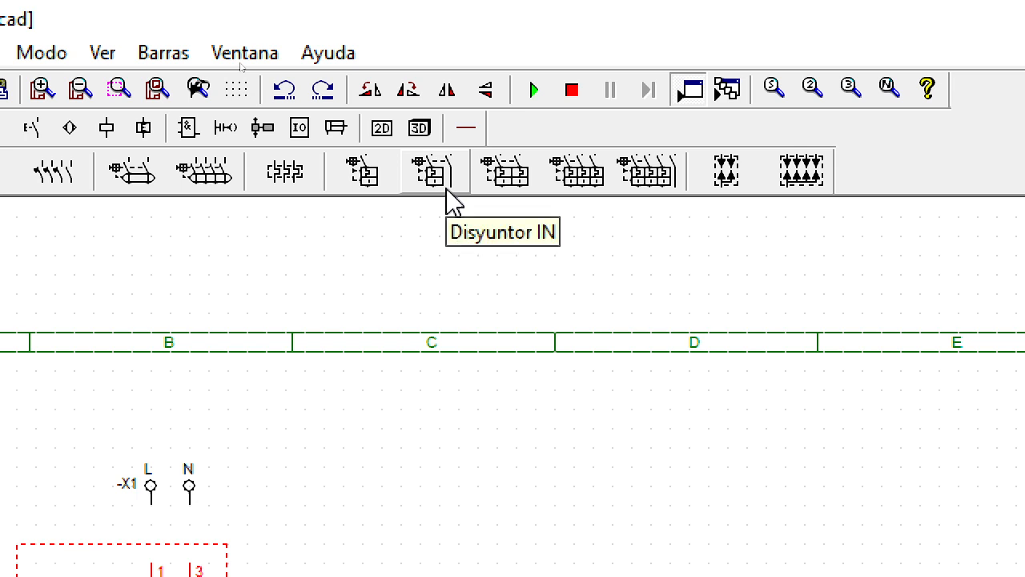
click(479, 394)
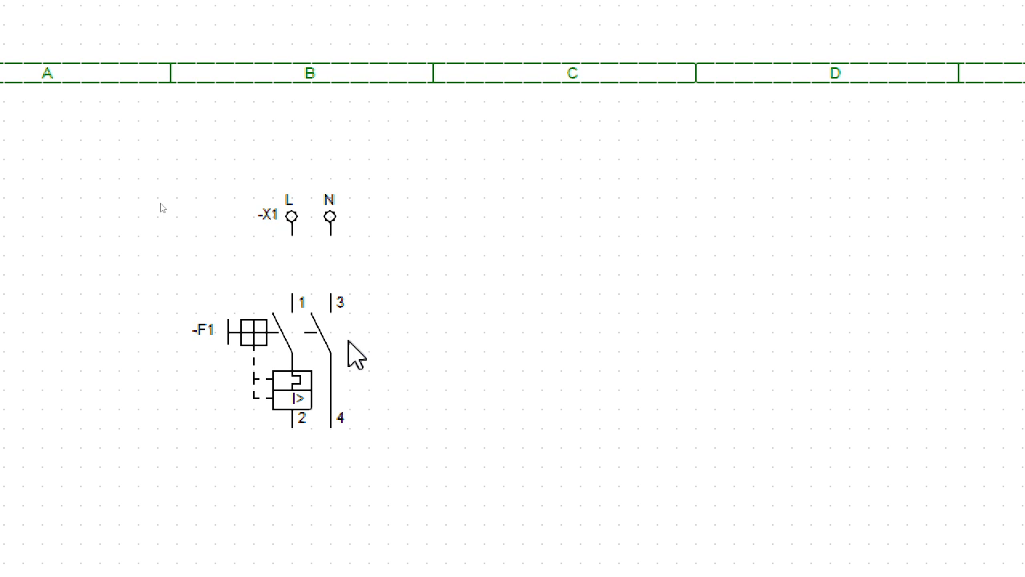
double_click(305, 355)
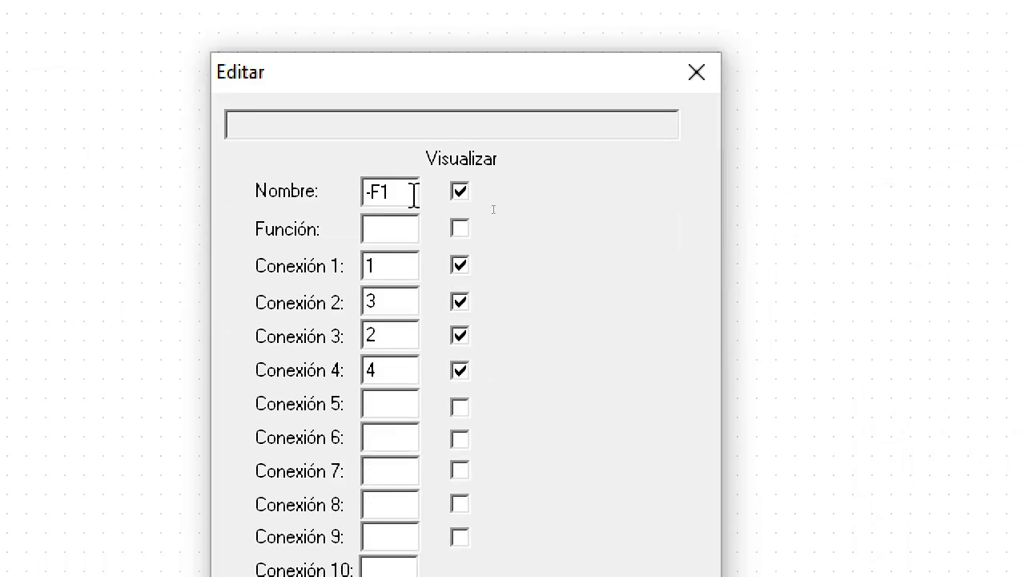
click(419, 484)
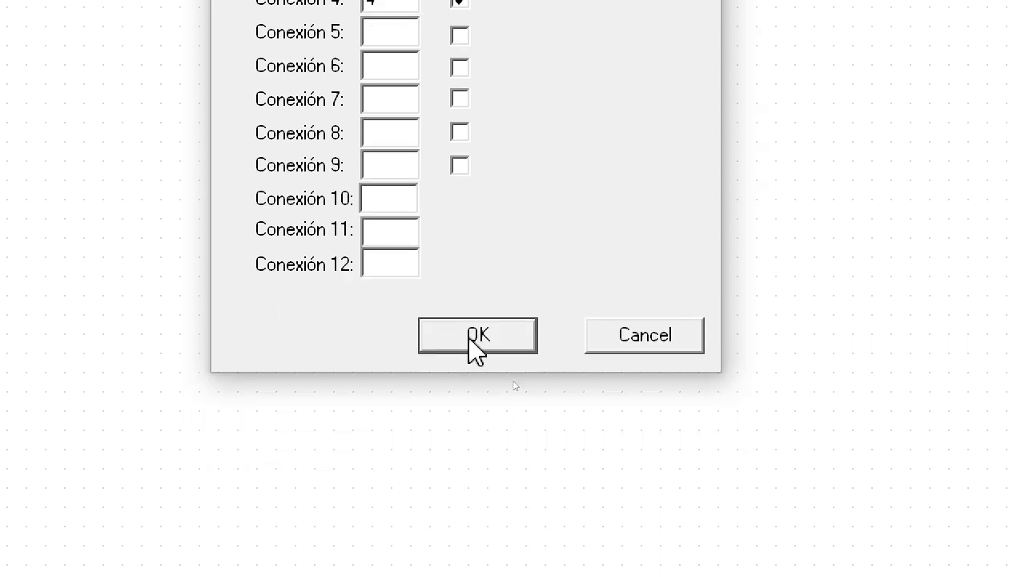
click(473, 400)
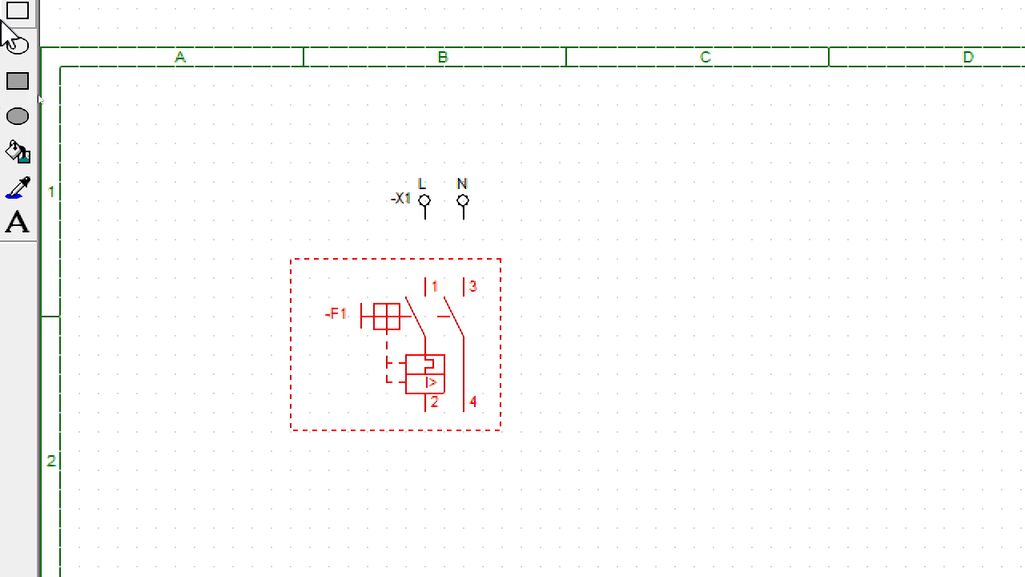
click(724, 402)
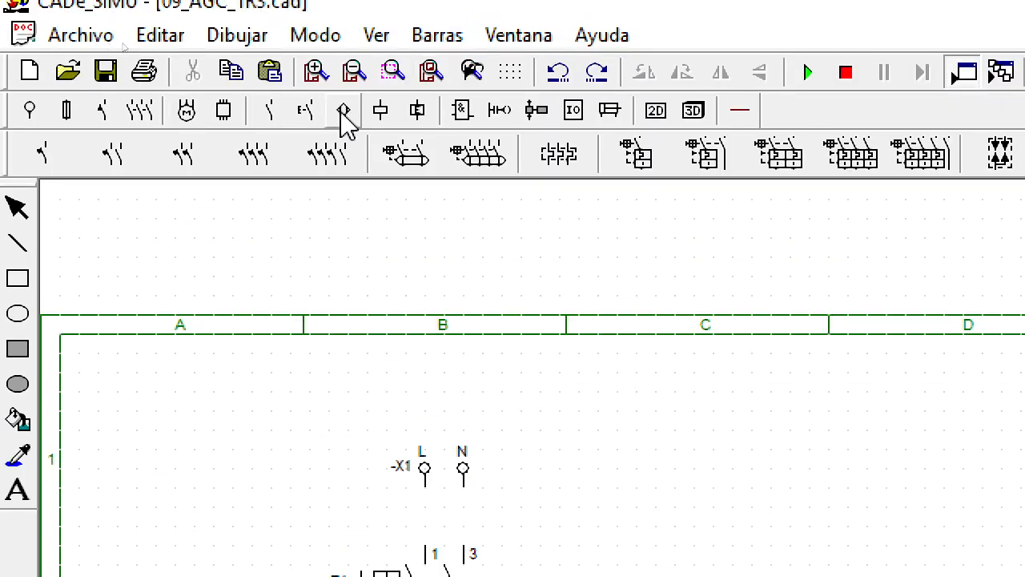
Step: Place four single round terminals in a vertical line below connection 2 of breaker -F1 and leave the placement command
click(740, 111)
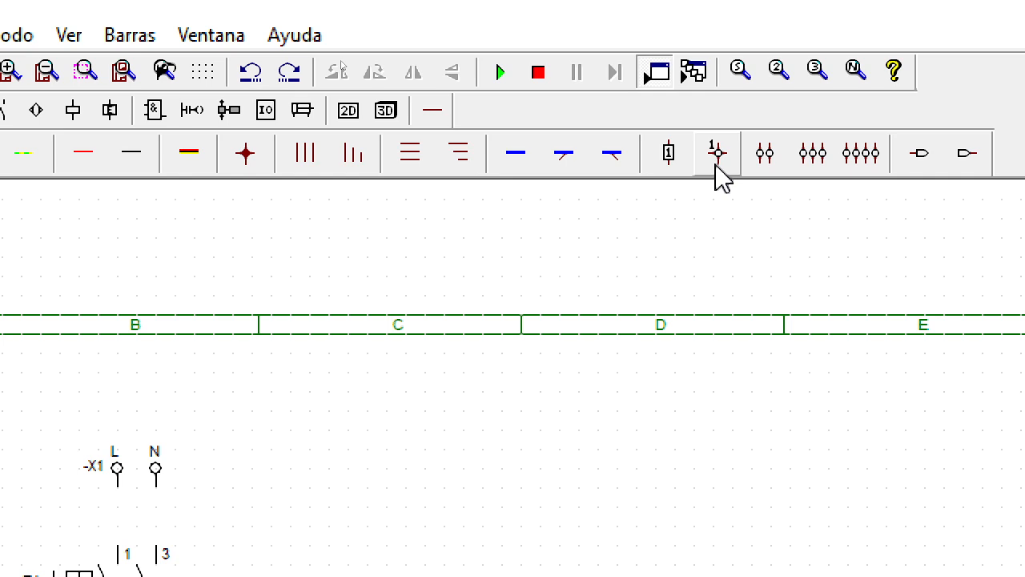
click(718, 178)
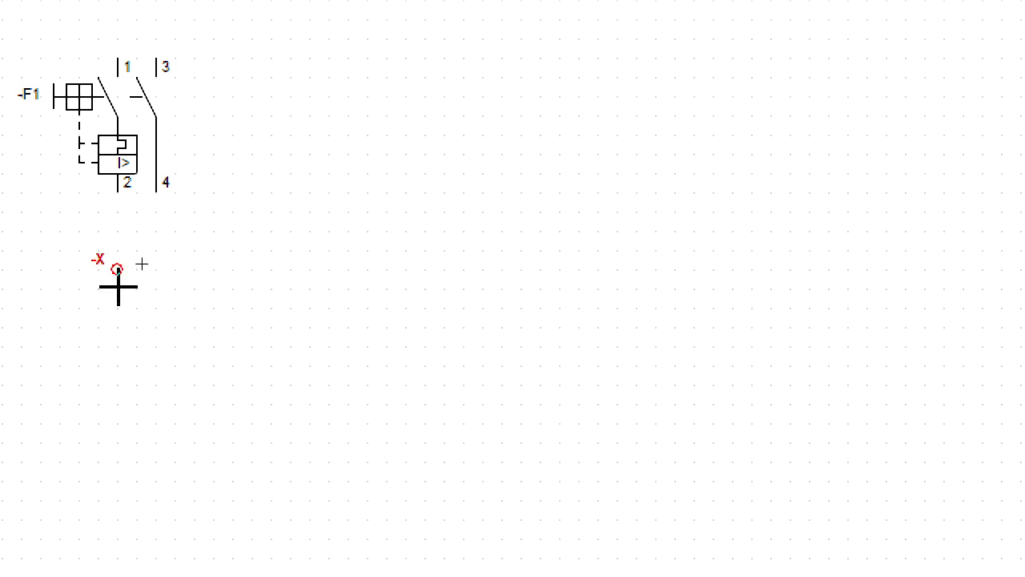
click(119, 286)
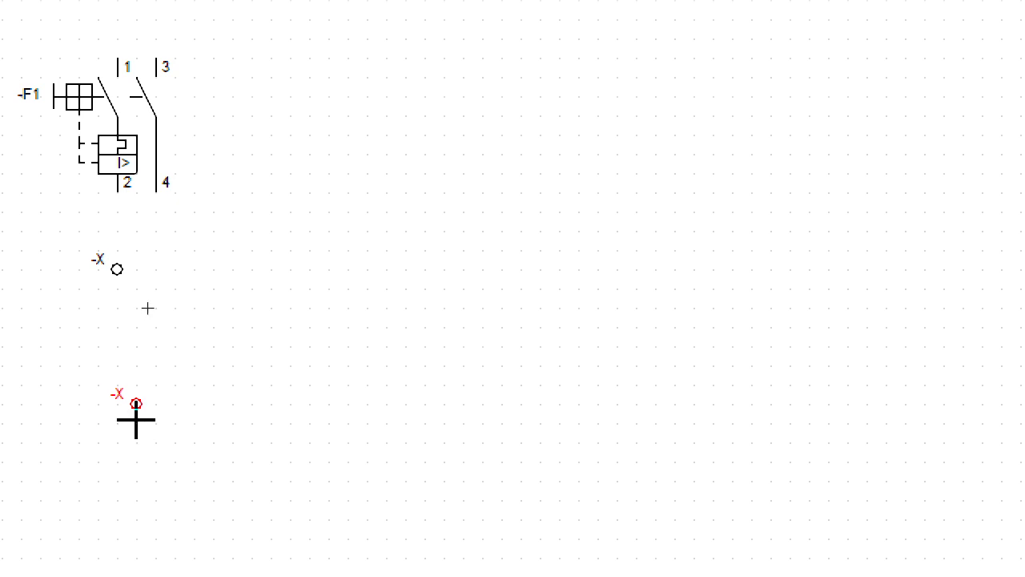
click(127, 416)
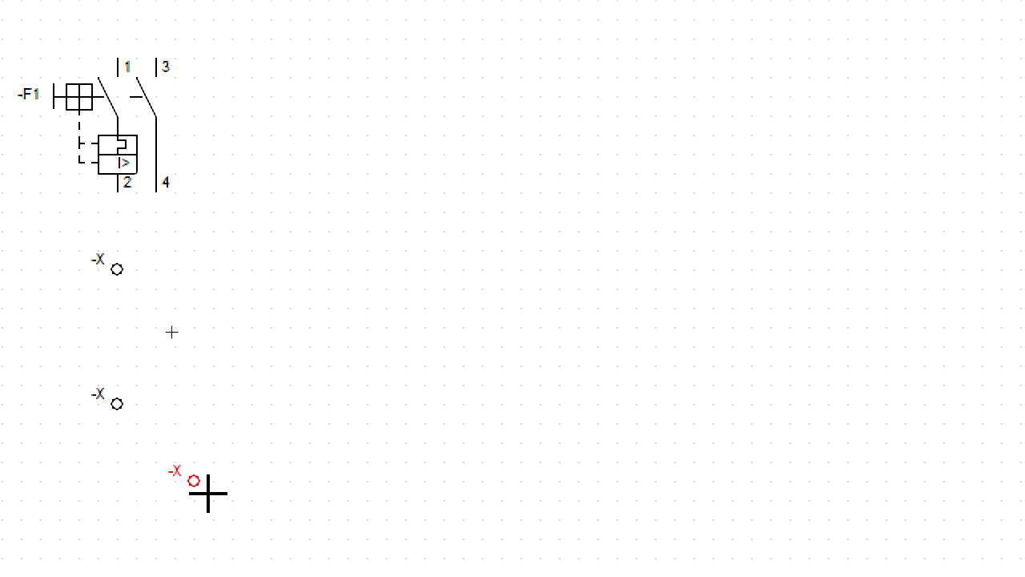
scroll(220, 470, down, 2)
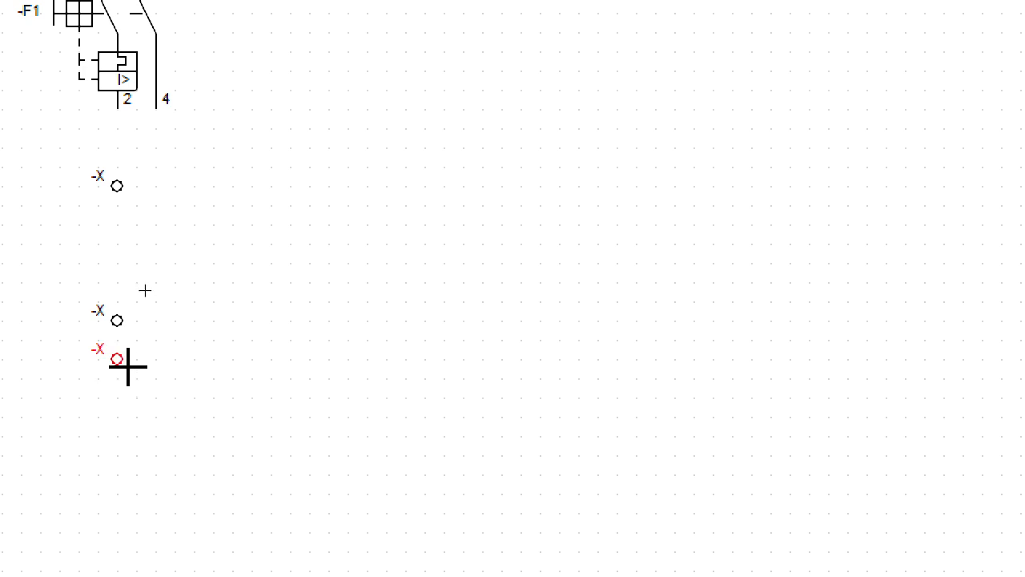
click(129, 367)
key(Escape)
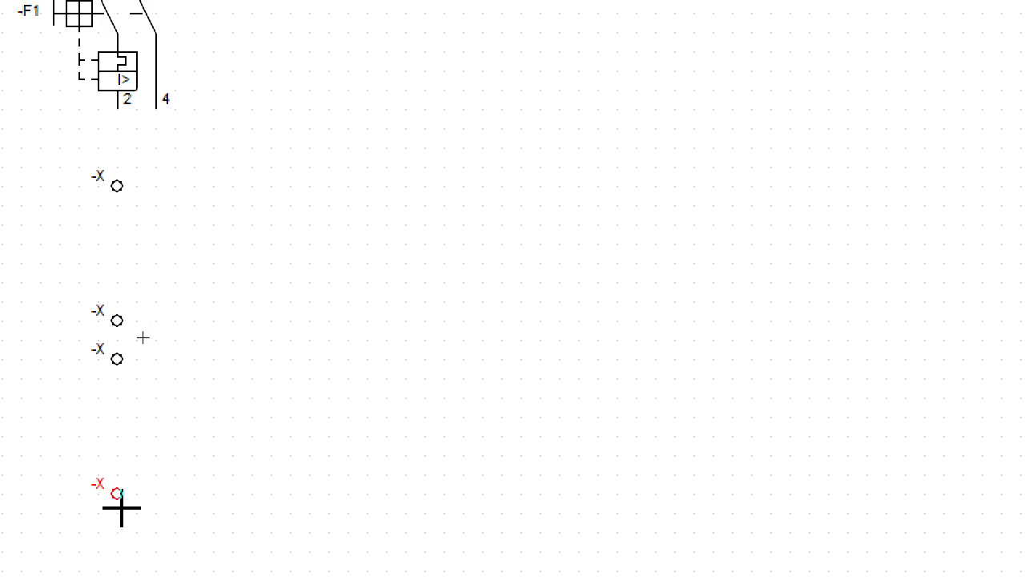
click(121, 508)
key(Escape)
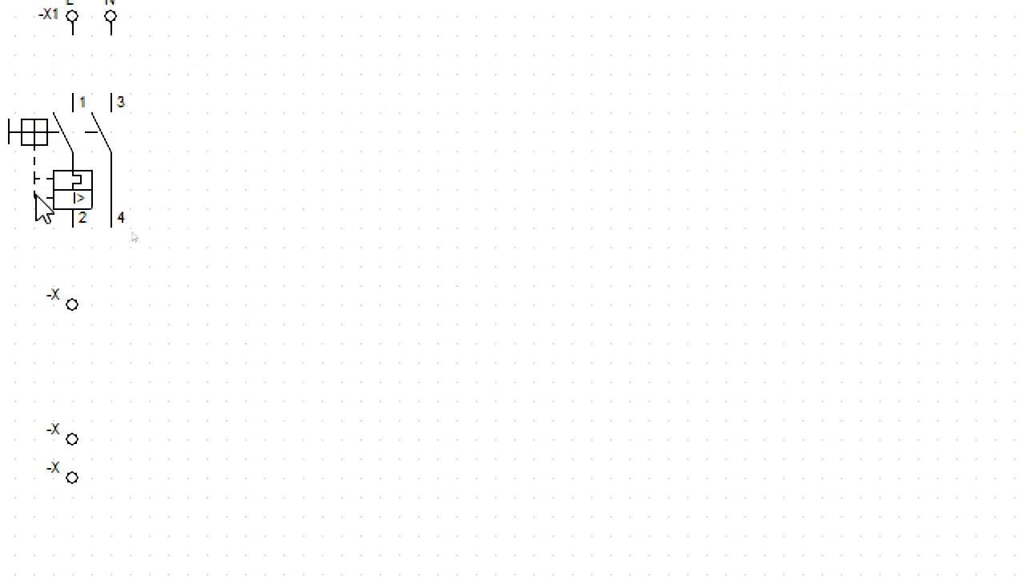
Step: Name the uppermost round terminal -X1, set its Conexión 1 to 1 and make that connection number visible
double_click(71, 311)
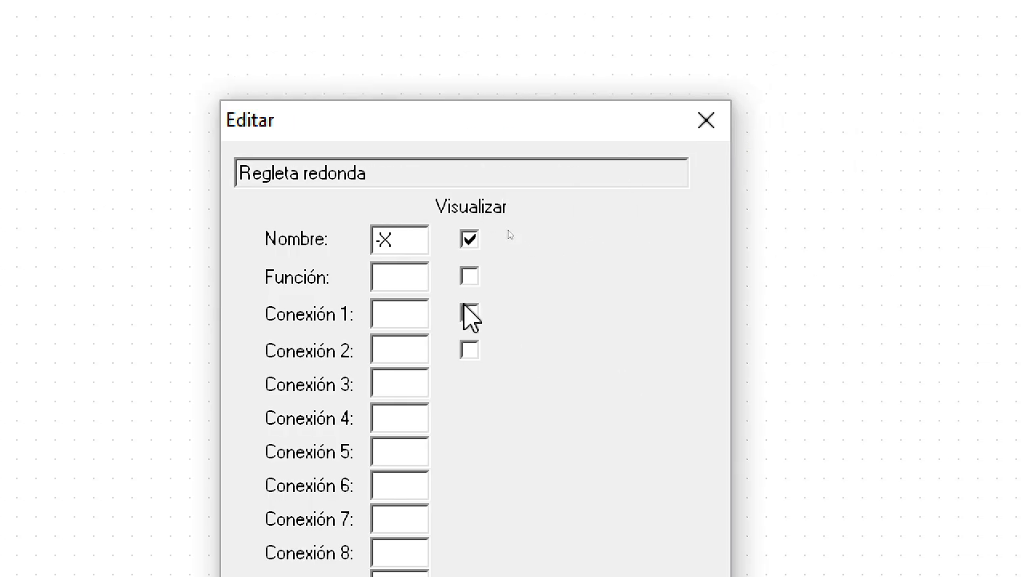
click(406, 238)
text(1)
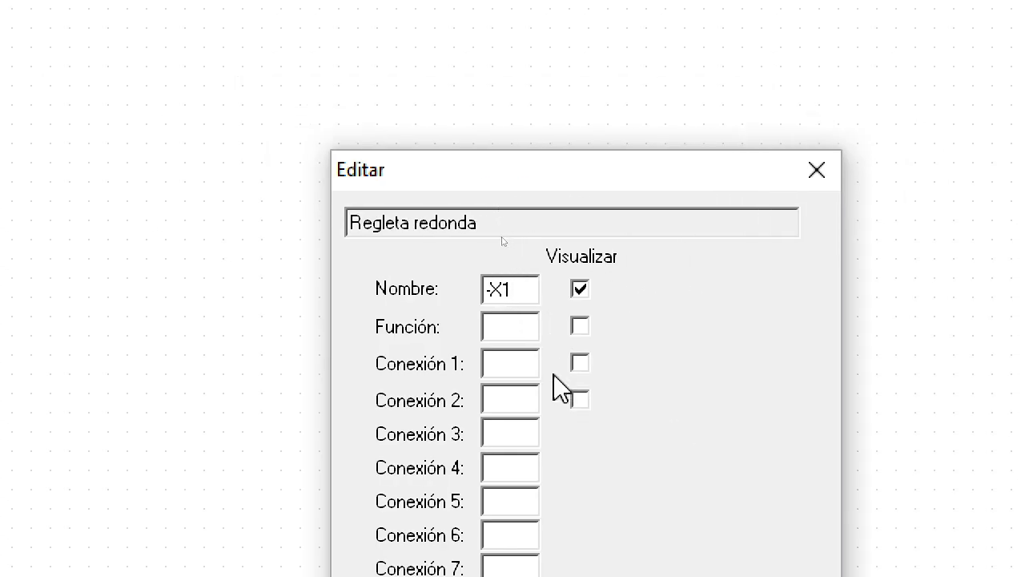
click(536, 363)
text(1)
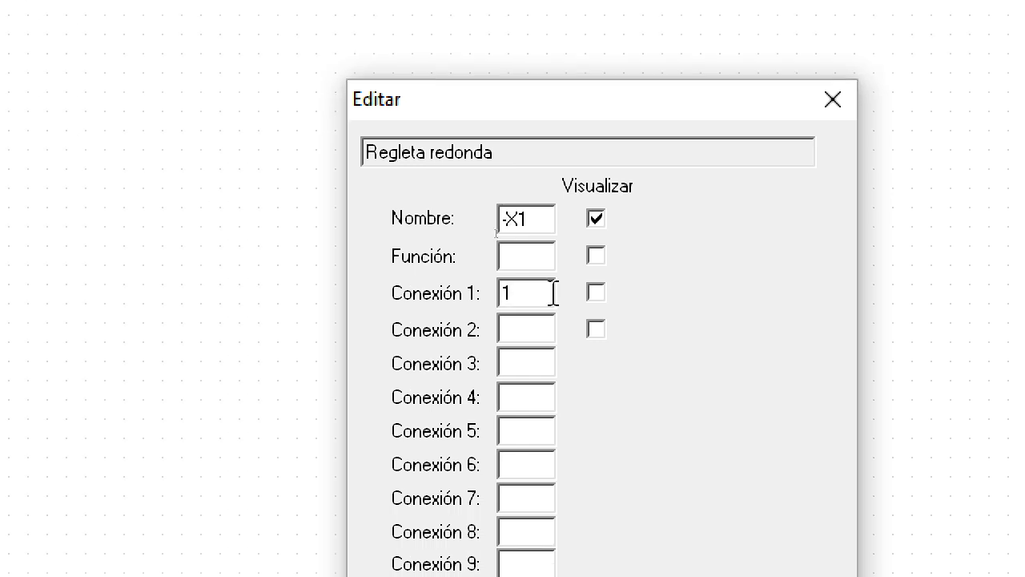
click(598, 293)
click(594, 221)
click(593, 224)
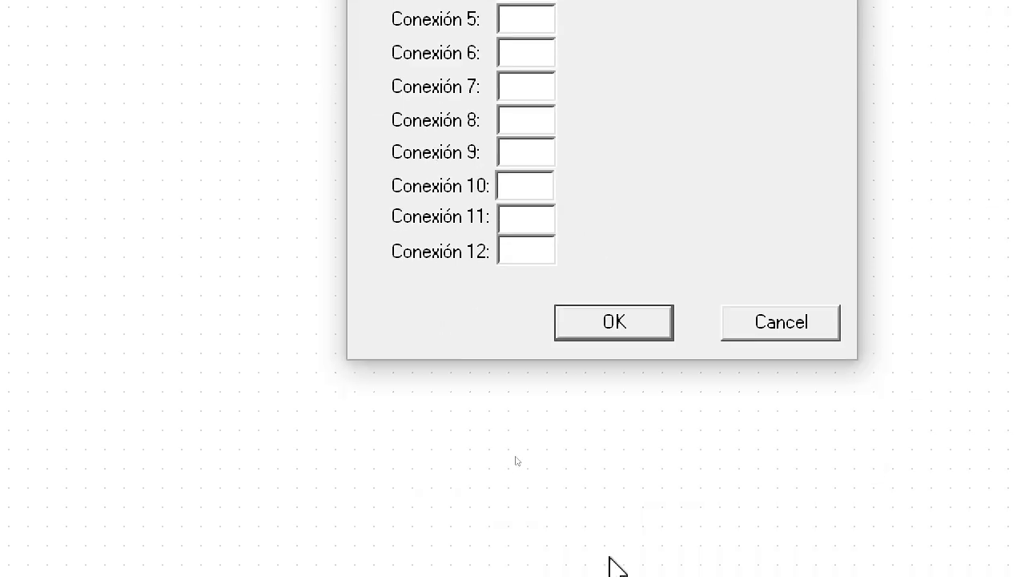
click(597, 322)
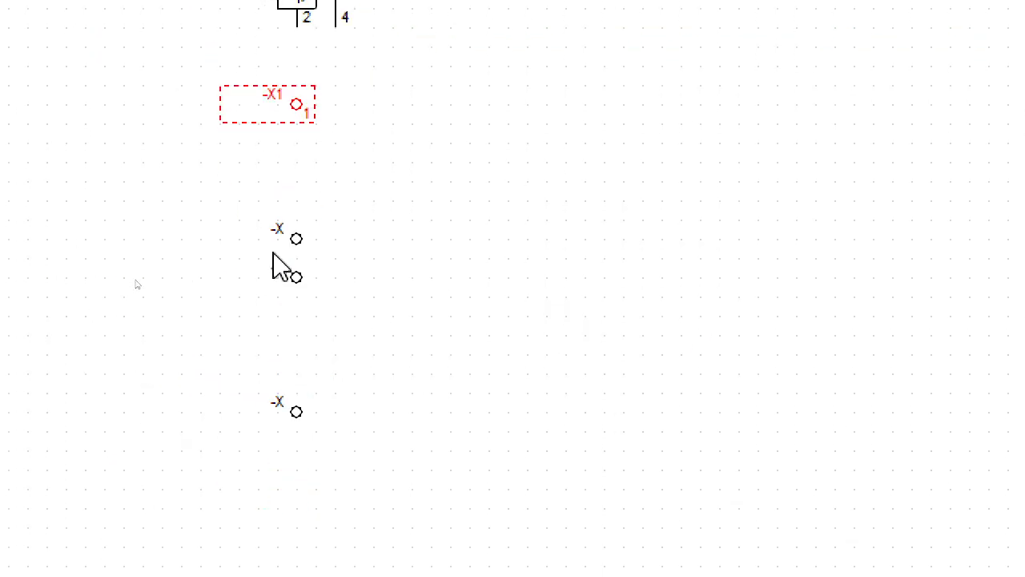
Step: Name the second round terminal from the top -X1, set its Conexión 1 to 2 and make that number visible
click(294, 232)
double_click(303, 242)
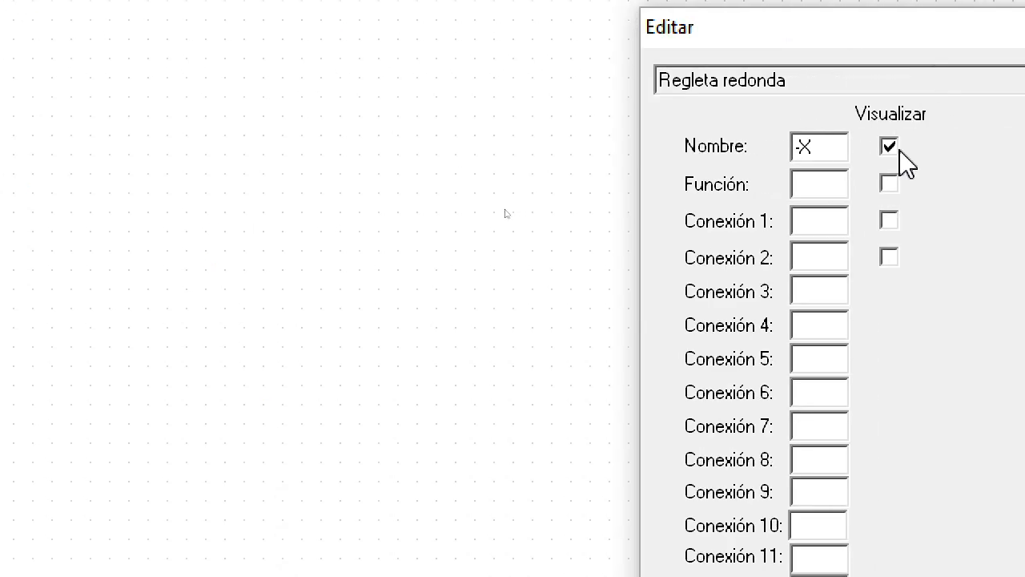
text(1)
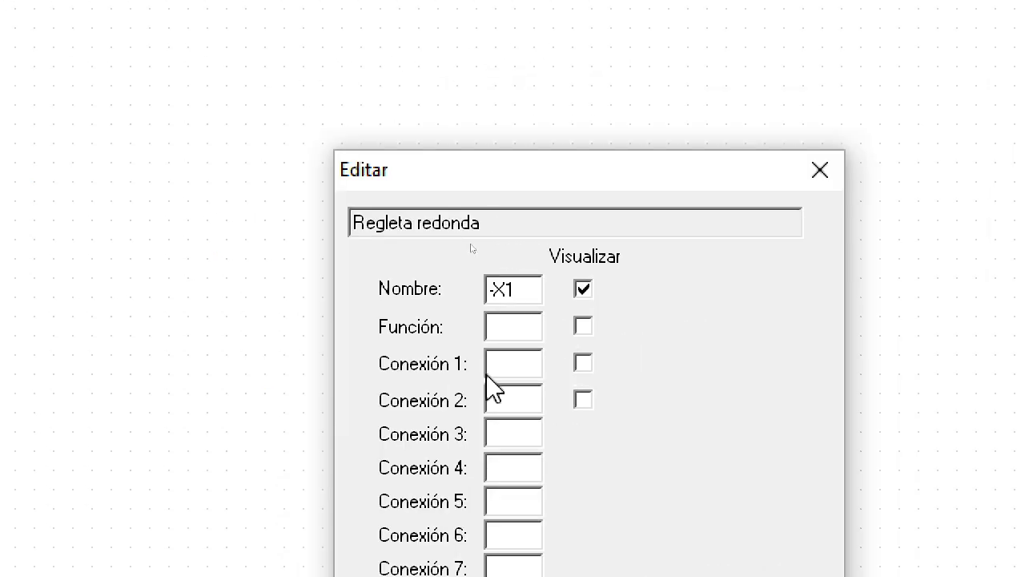
click(504, 367)
text(2)
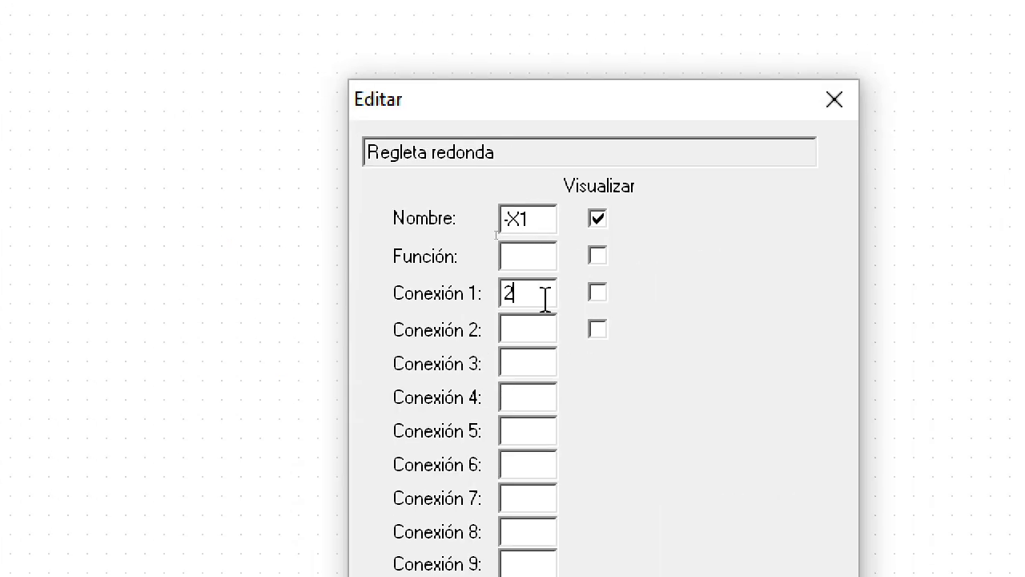
click(600, 290)
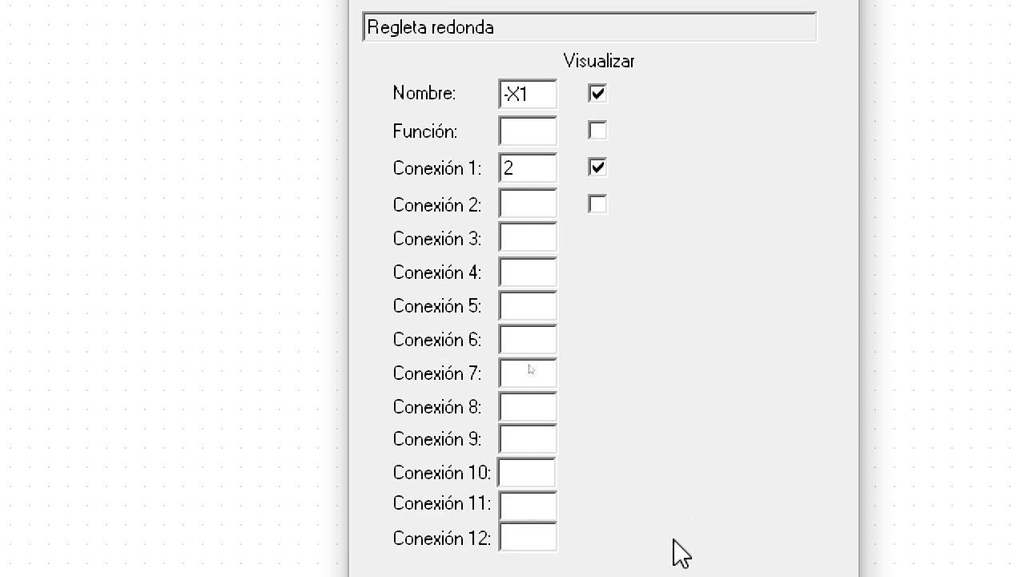
click(614, 491)
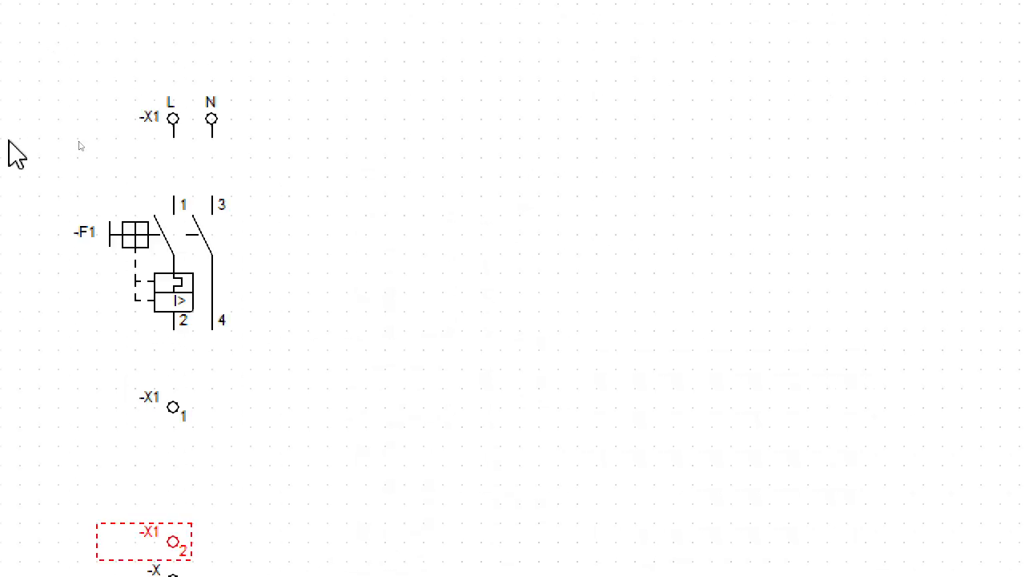
click(473, 391)
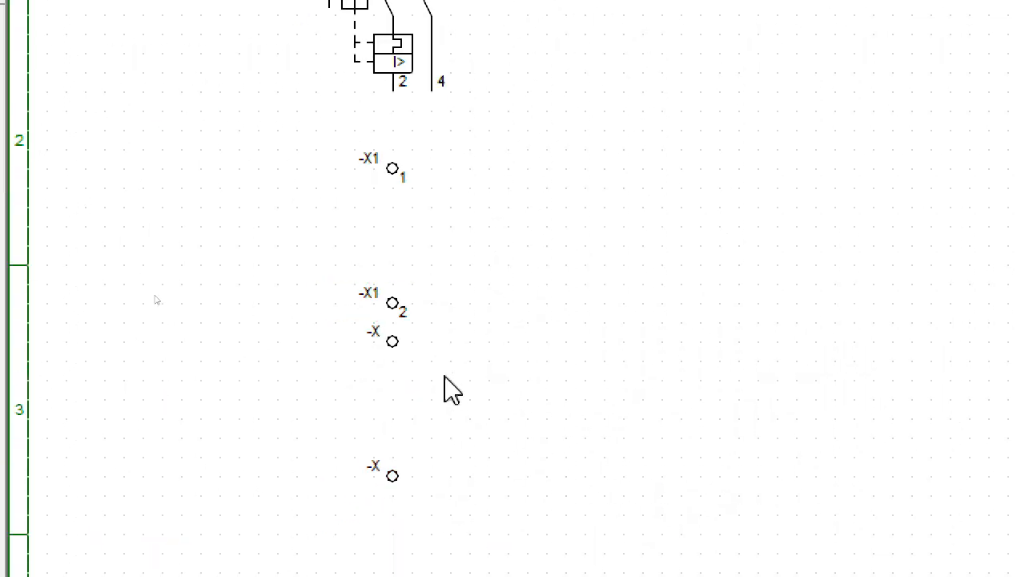
Step: Name the third round terminal from the top -X1, set its Conexión 1 to 3 and make that number visible
double_click(390, 348)
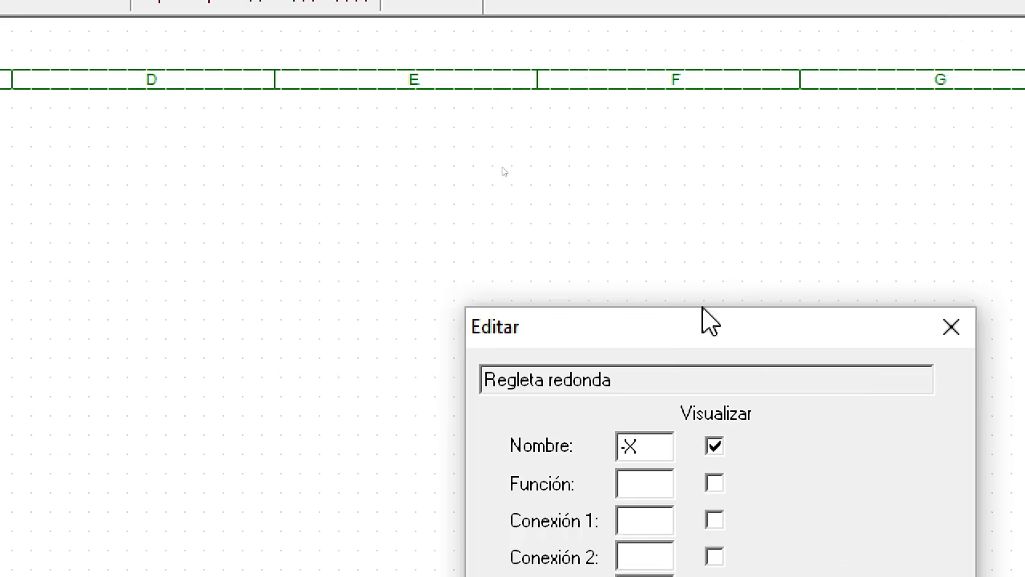
click(645, 446)
text(1)
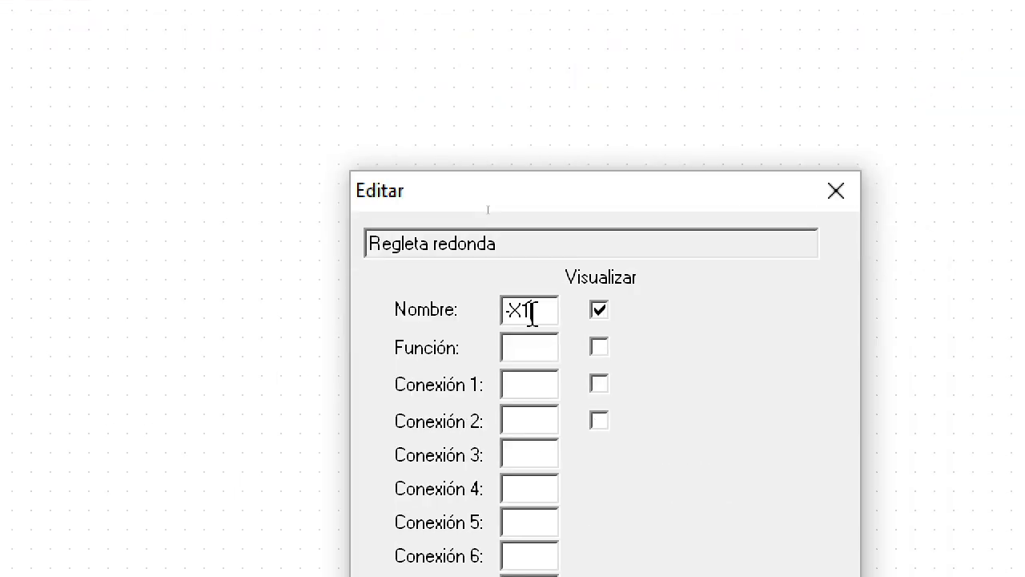
click(508, 372)
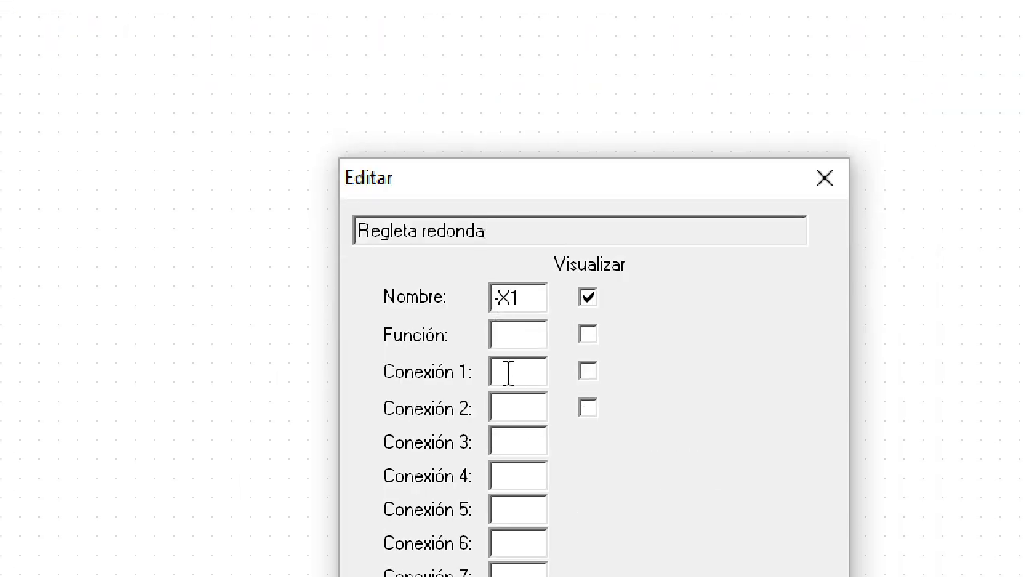
text(3)
click(592, 373)
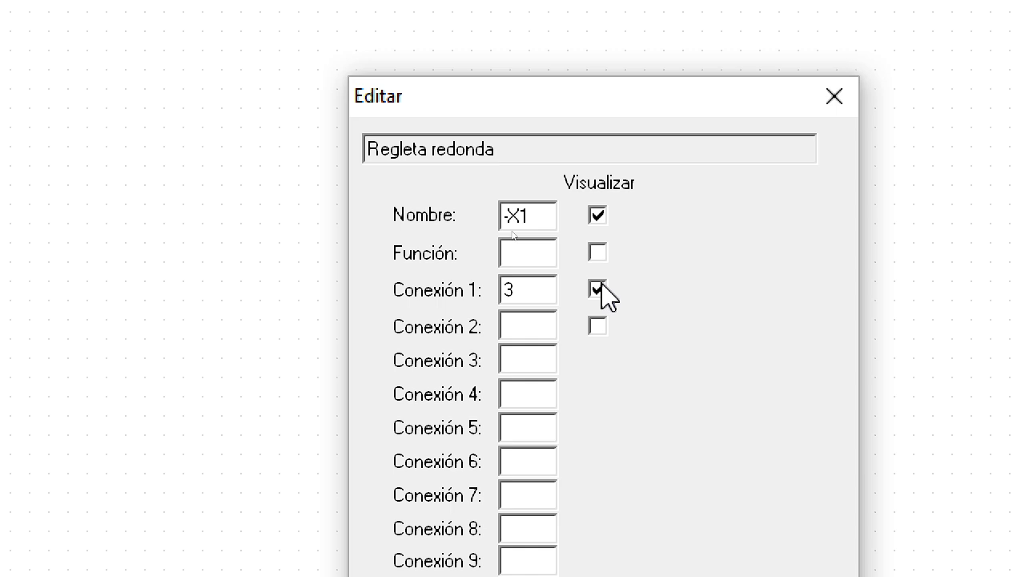
click(652, 574)
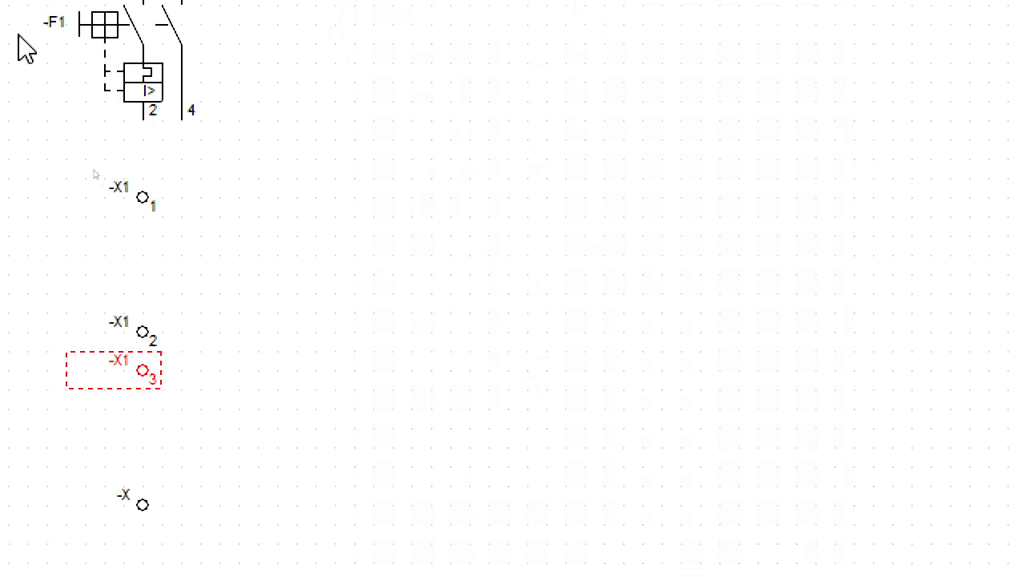
click(195, 549)
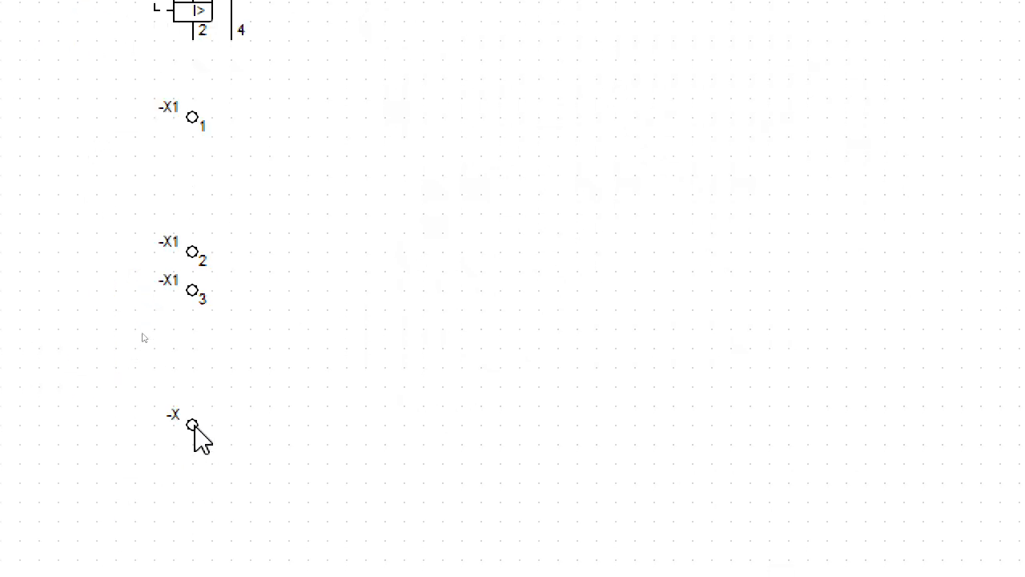
Step: Name the lowest round terminal -X1, set its Conexión 1 to 4, make that number visible and clear the selection
double_click(194, 425)
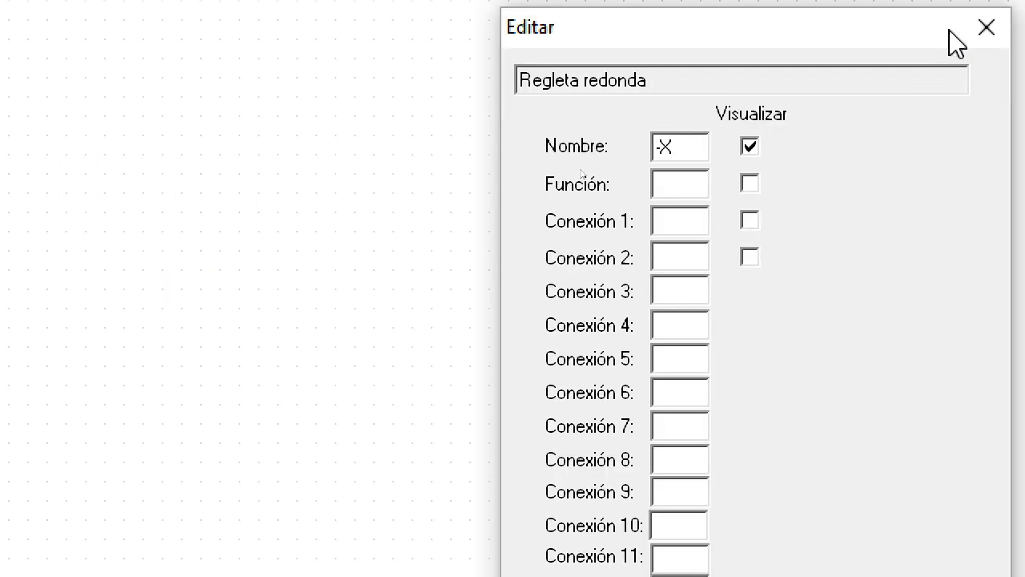
click(661, 153)
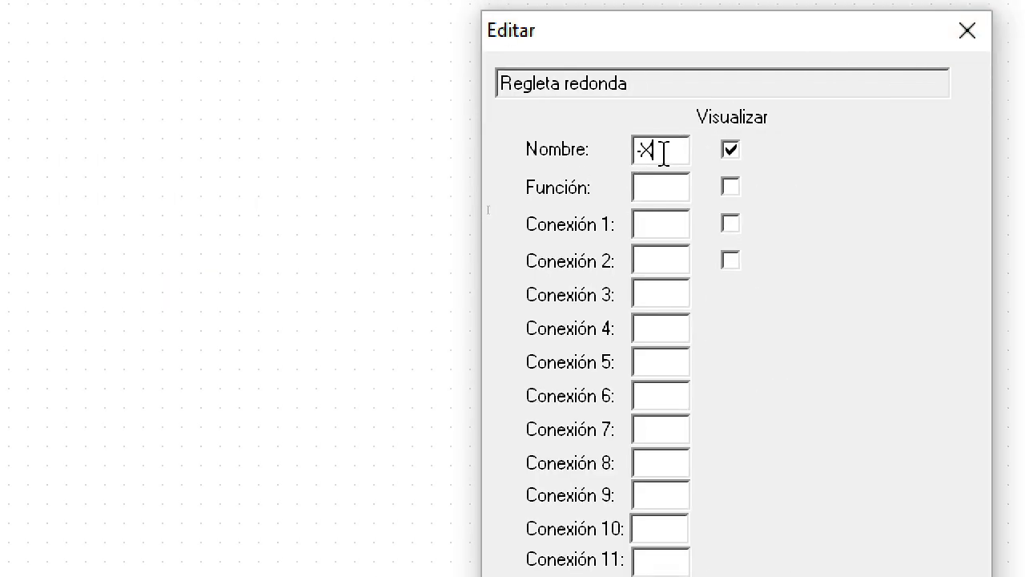
text(1)
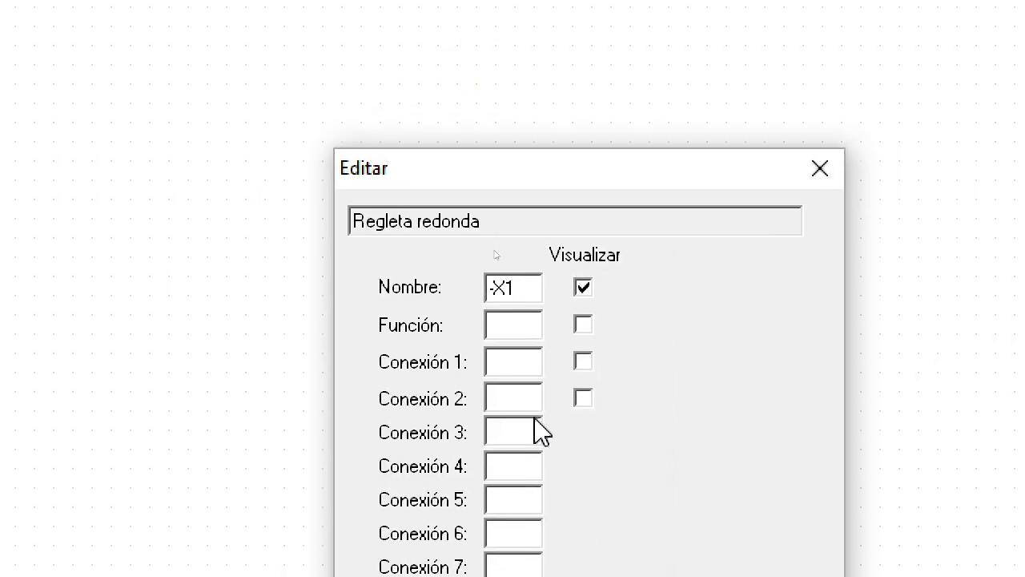
click(514, 354)
text(4)
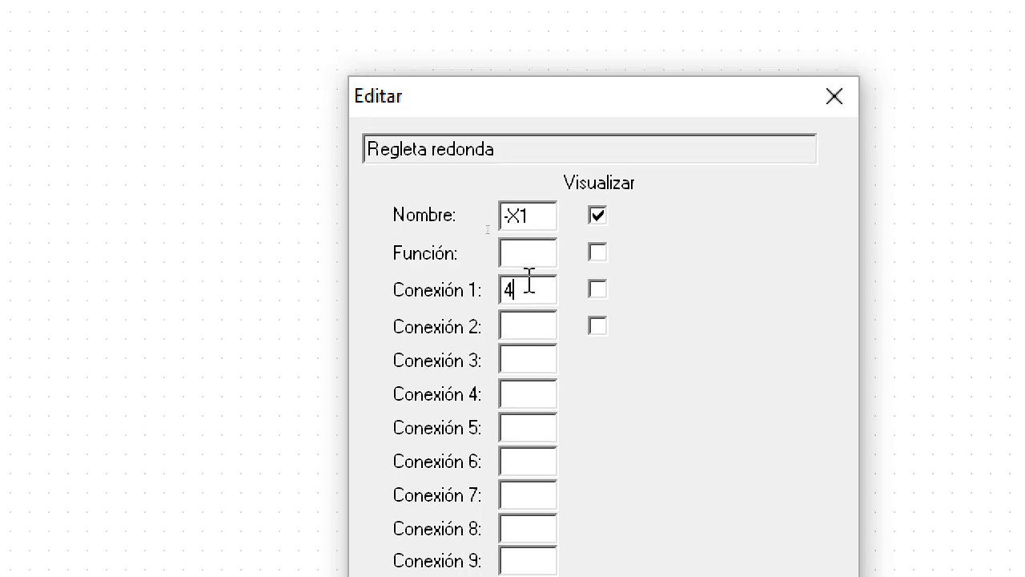
click(583, 361)
click(668, 576)
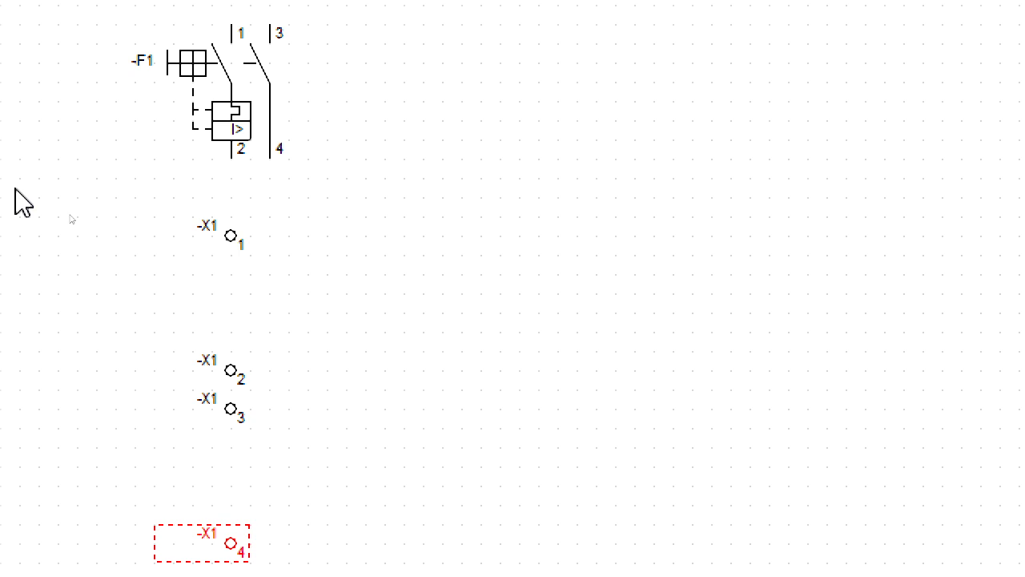
click(494, 430)
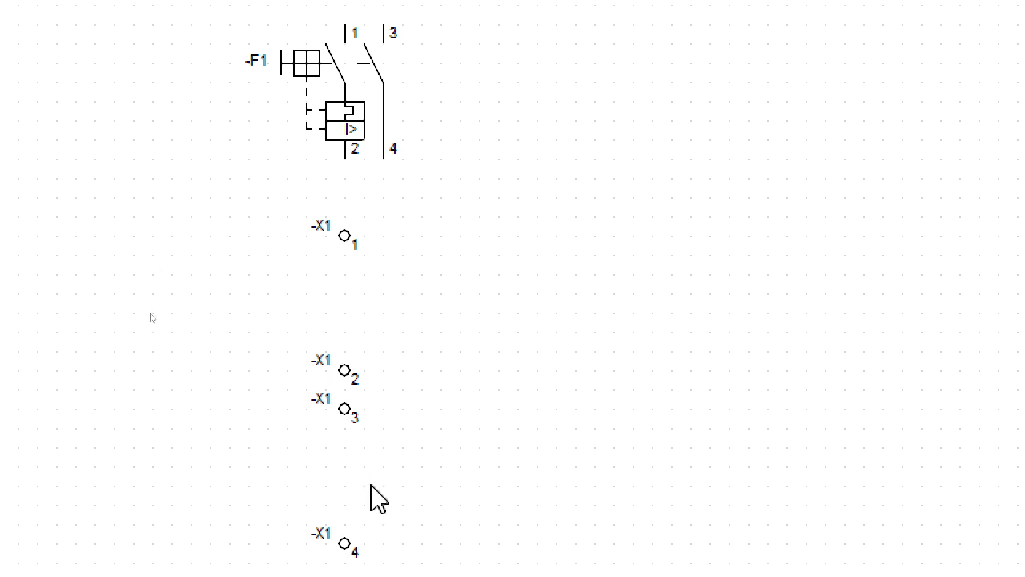
Step: Place a Pulsador NA pushbutton contact between -X1 terminals 1 and 2 and leave the placement command
scroll(429, 121, up, 2)
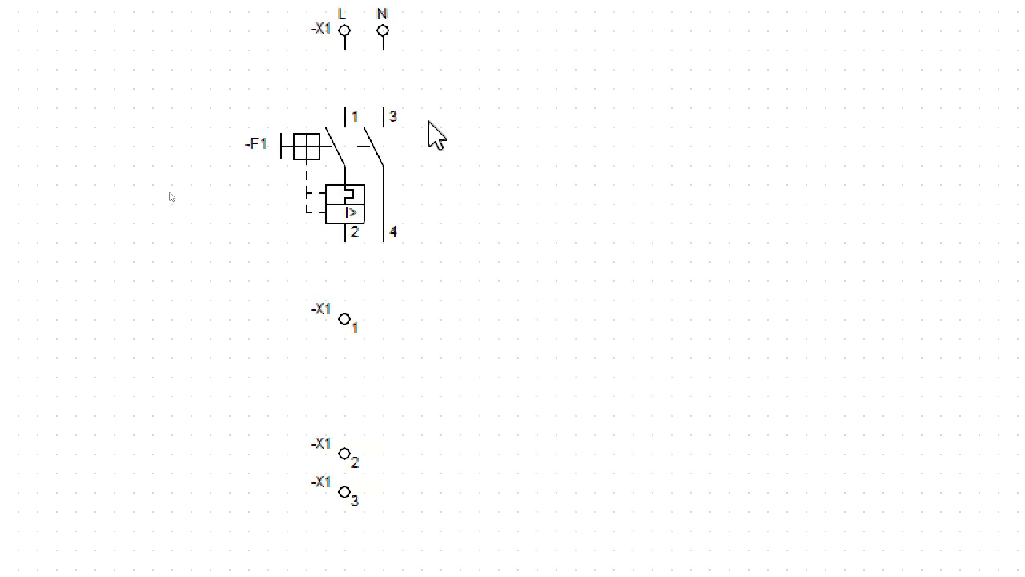
scroll(435, 133, down, 2)
scroll(435, 135, up, 8)
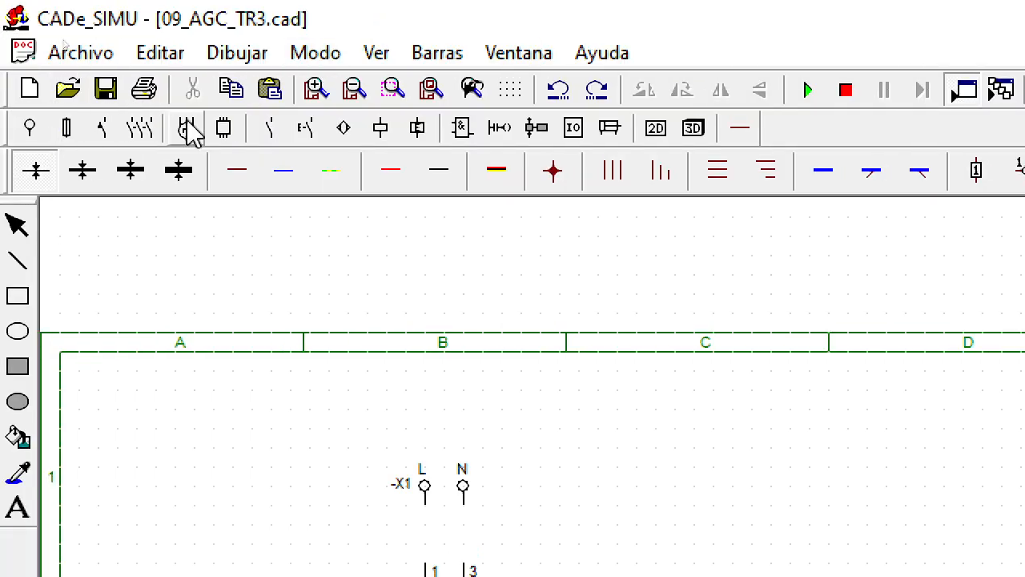
click(305, 130)
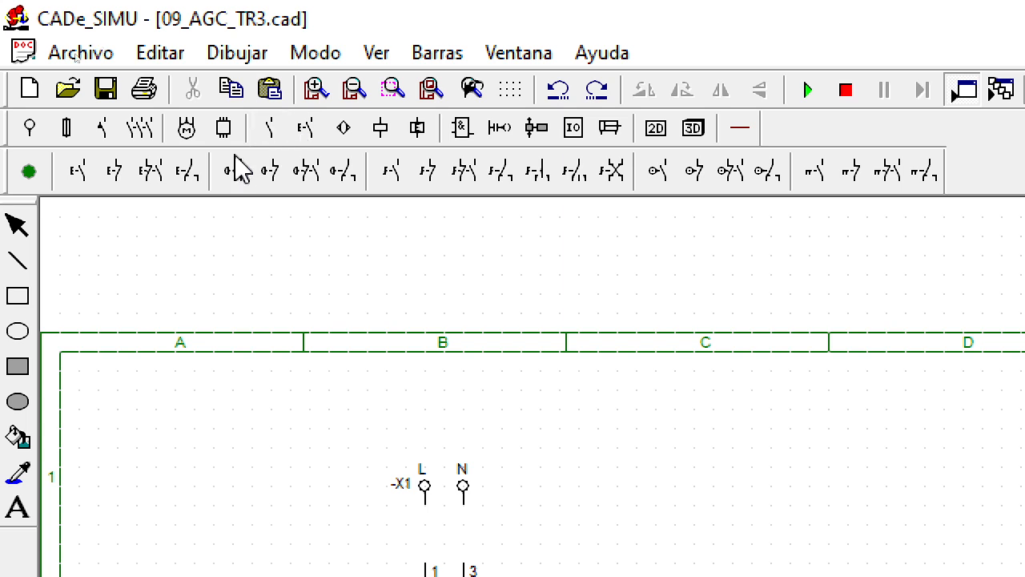
click(78, 188)
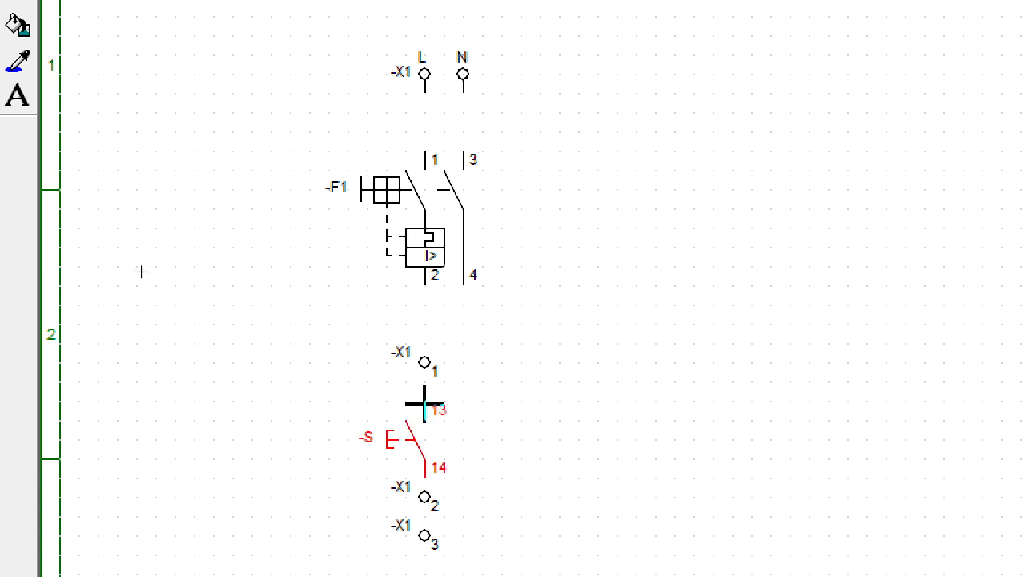
click(424, 404)
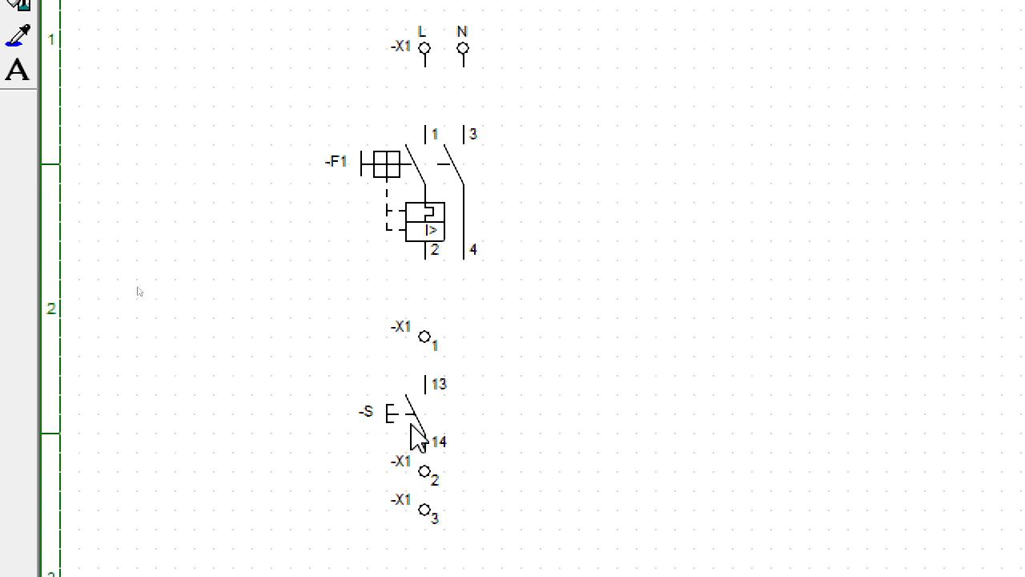
click(432, 450)
Step: Name the pushbutton contact -S1, keeping its connections 13 and 14
double_click(426, 412)
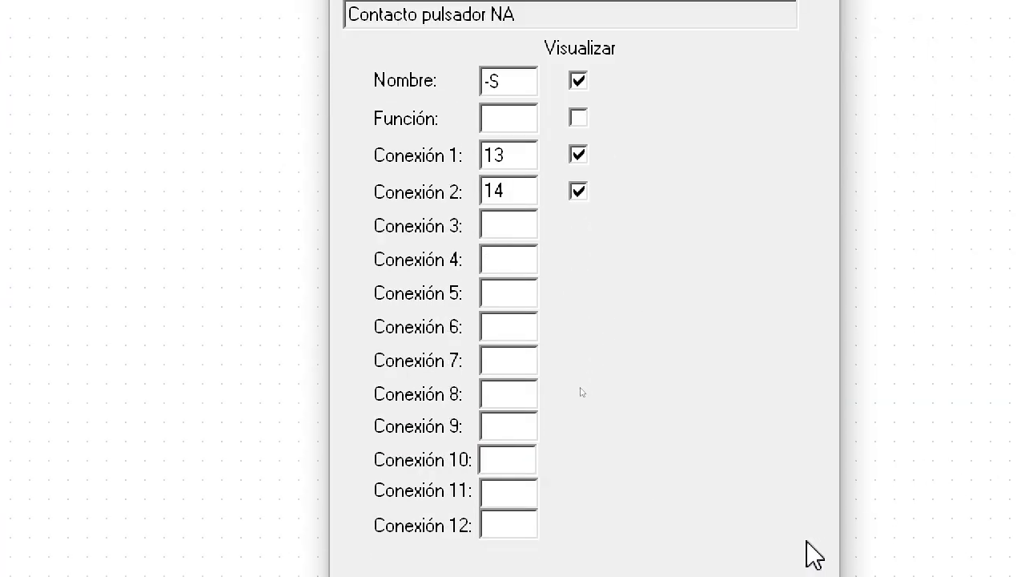
click(511, 282)
text(1)
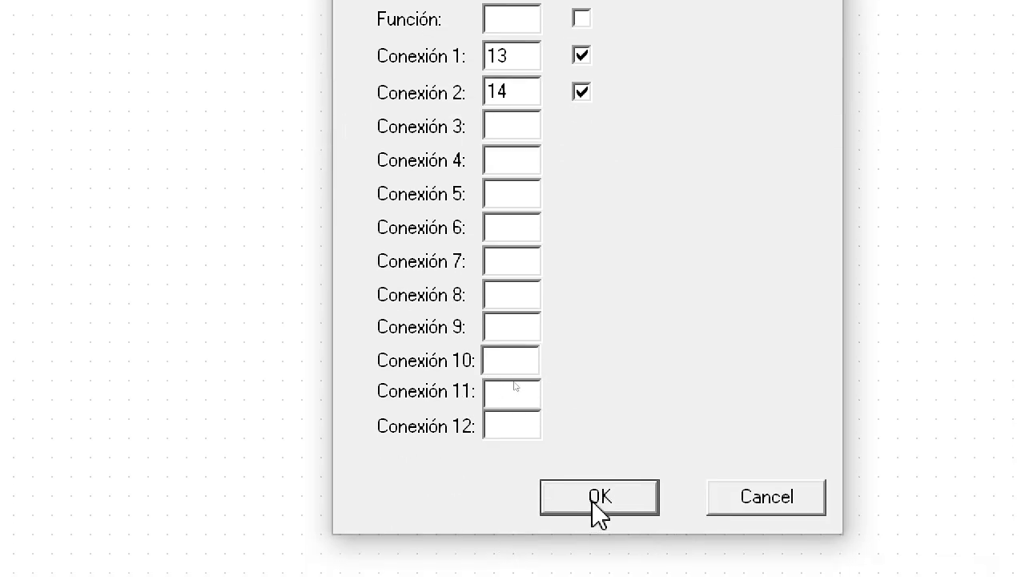
click(599, 490)
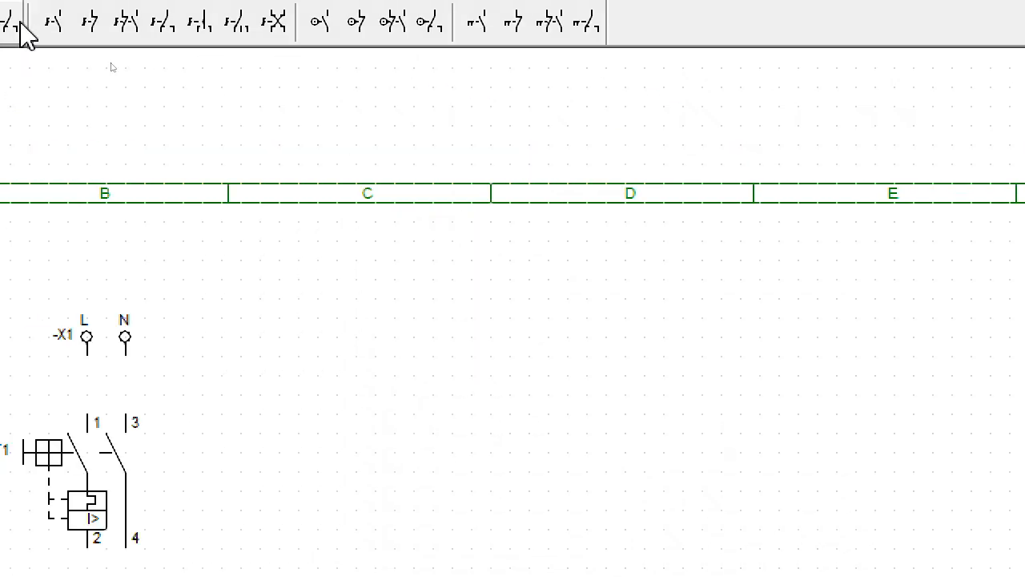
click(466, 254)
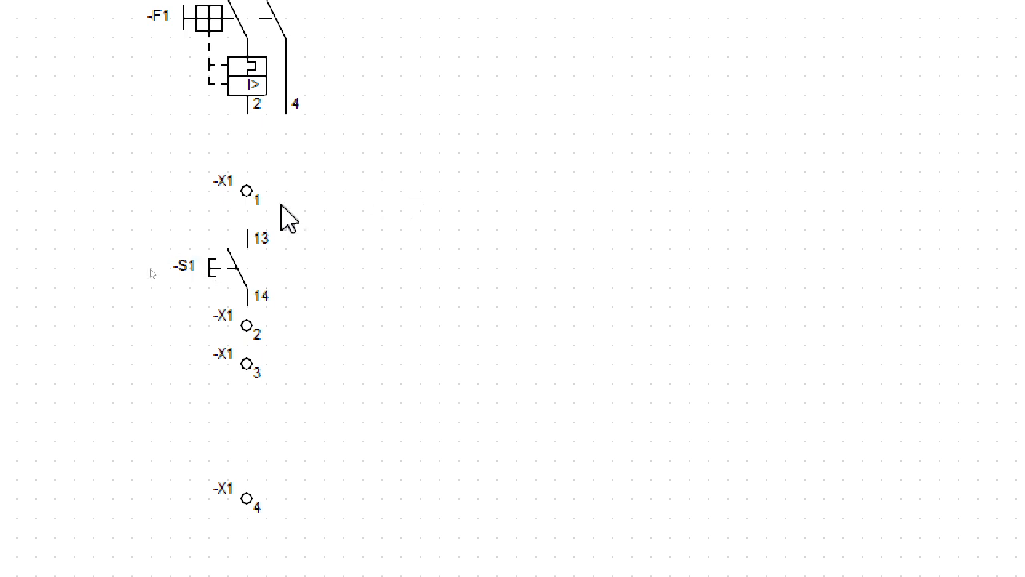
Step: Move pushbutton -S1 up by one grid step and shift -X1 terminal 1 up by one grid step as well
click(242, 282)
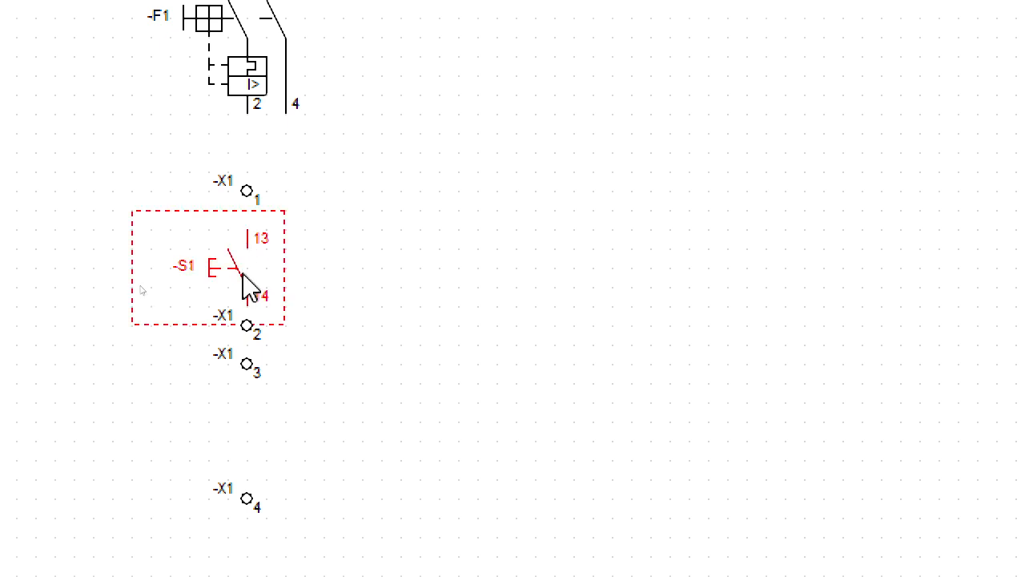
drag(242, 282, 245, 262)
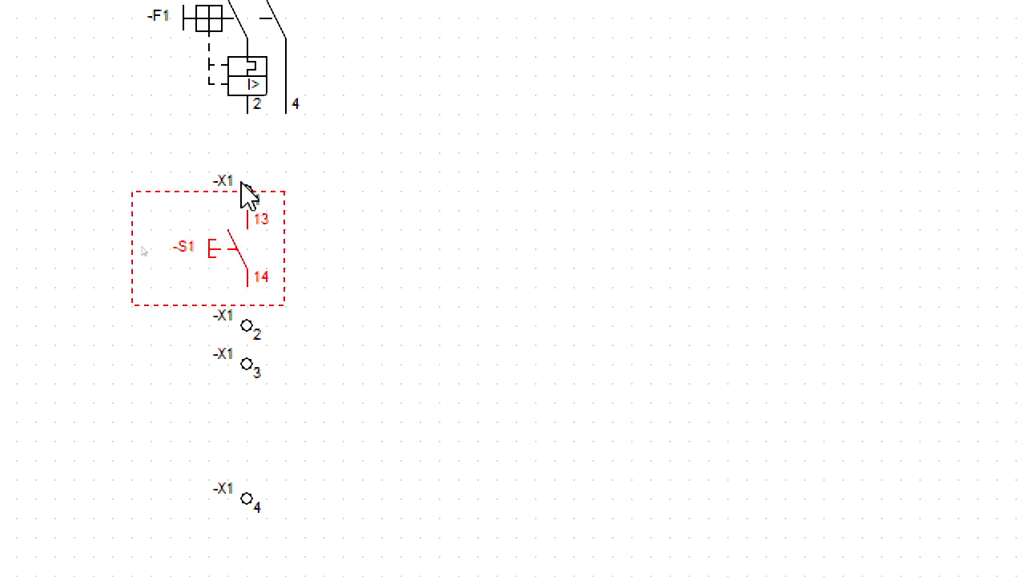
click(294, 96)
click(246, 194)
drag(246, 199, 248, 181)
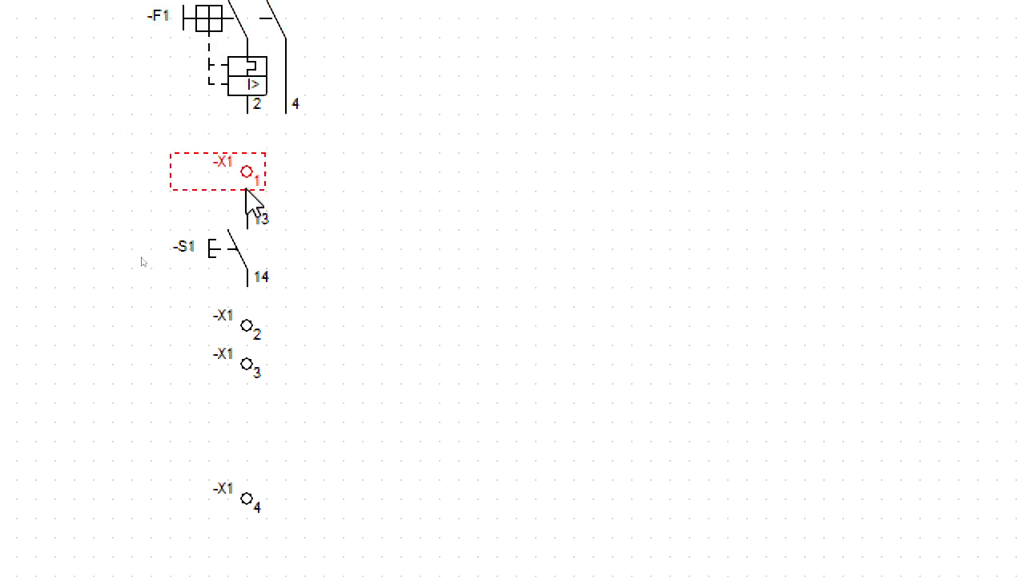
click(355, 280)
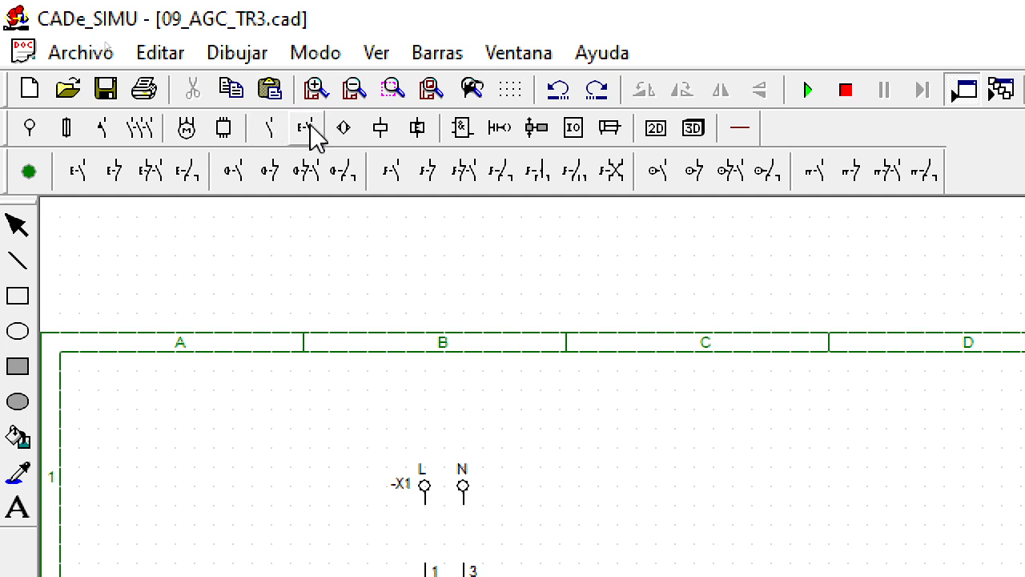
Step: Place a Señalización óptica lamp between -X1 terminals 3 and 4, and move terminal 4 down by one grid step
click(381, 128)
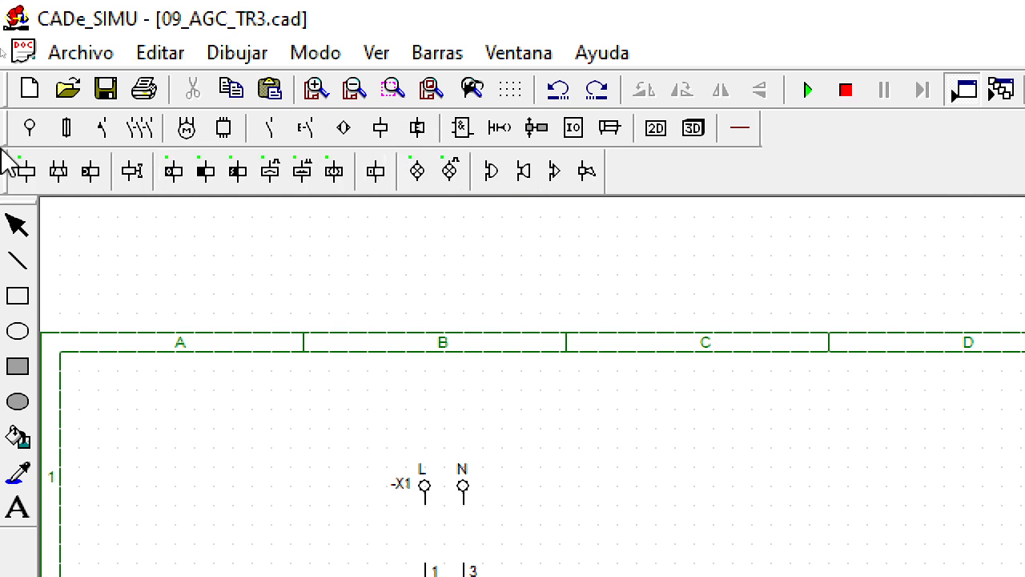
click(413, 176)
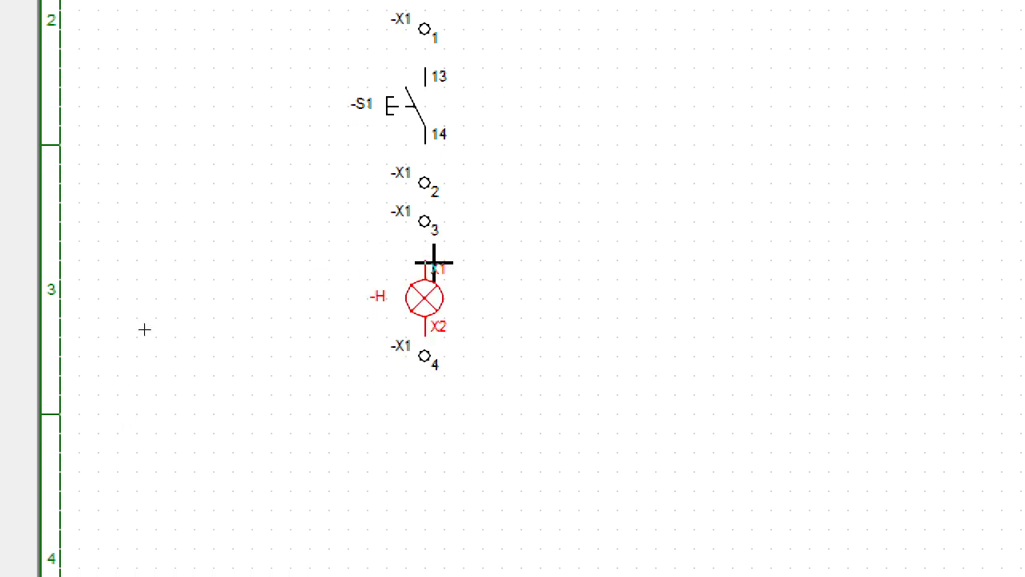
click(434, 262)
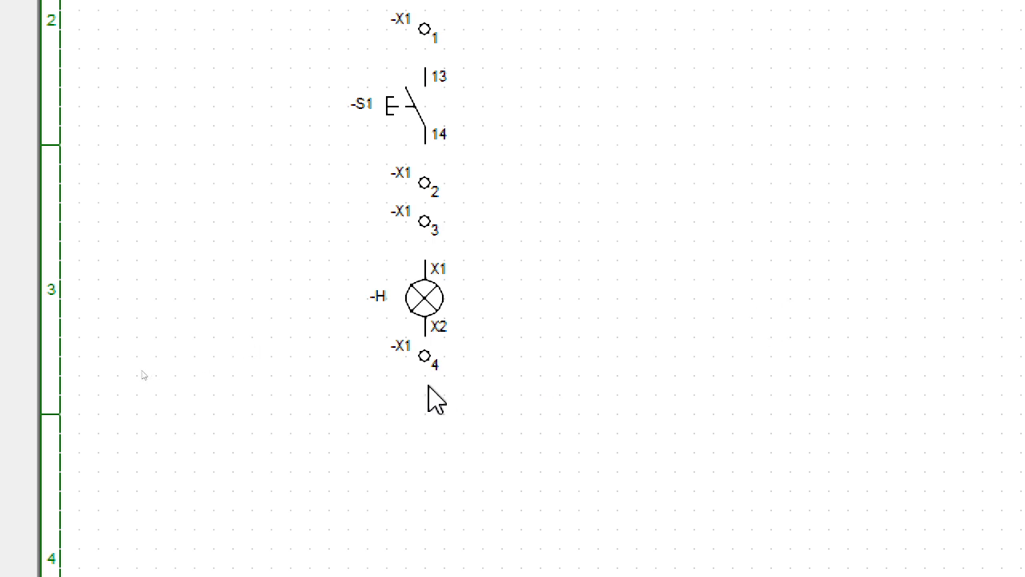
drag(427, 373, 427, 379)
click(545, 340)
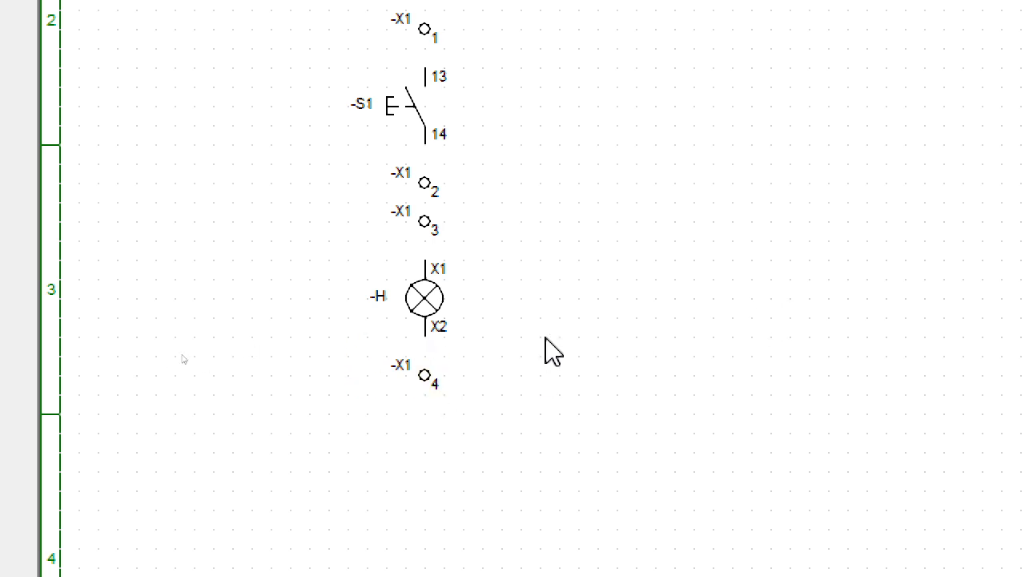
Step: Rename the signal lamp between -X1 terminals 3 and 4 as -P1
double_click(423, 309)
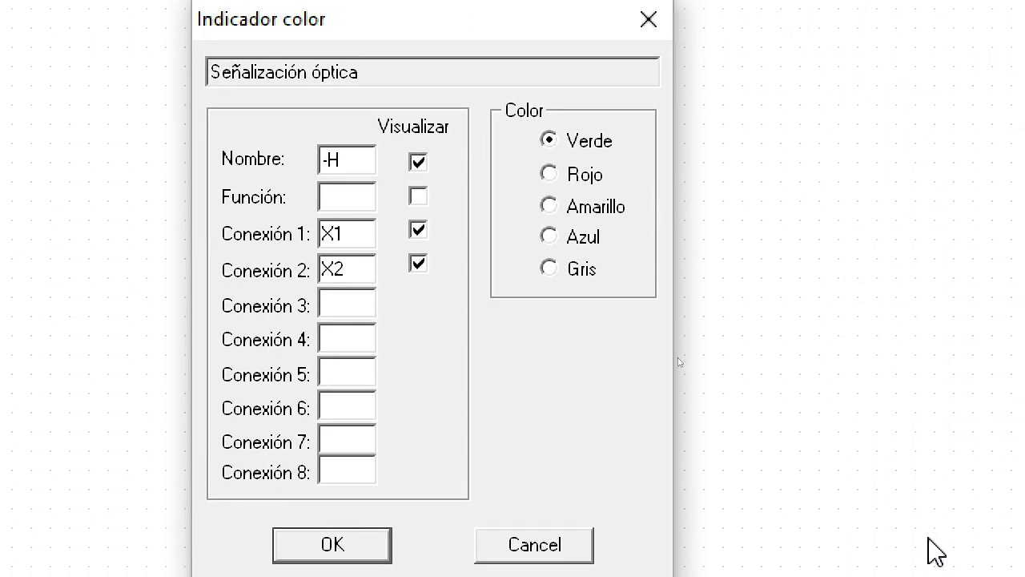
click(346, 169)
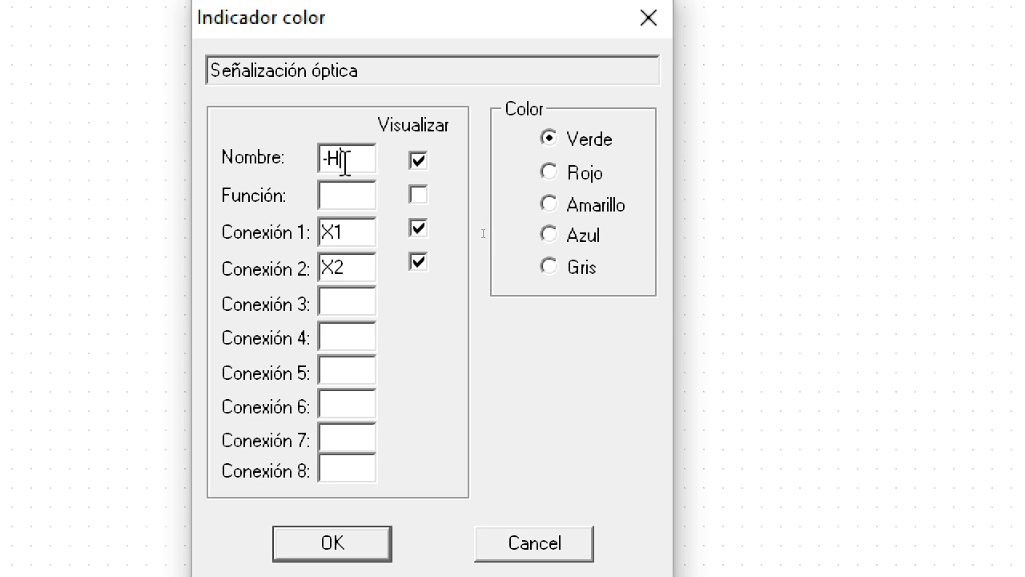
key(BackSpace)
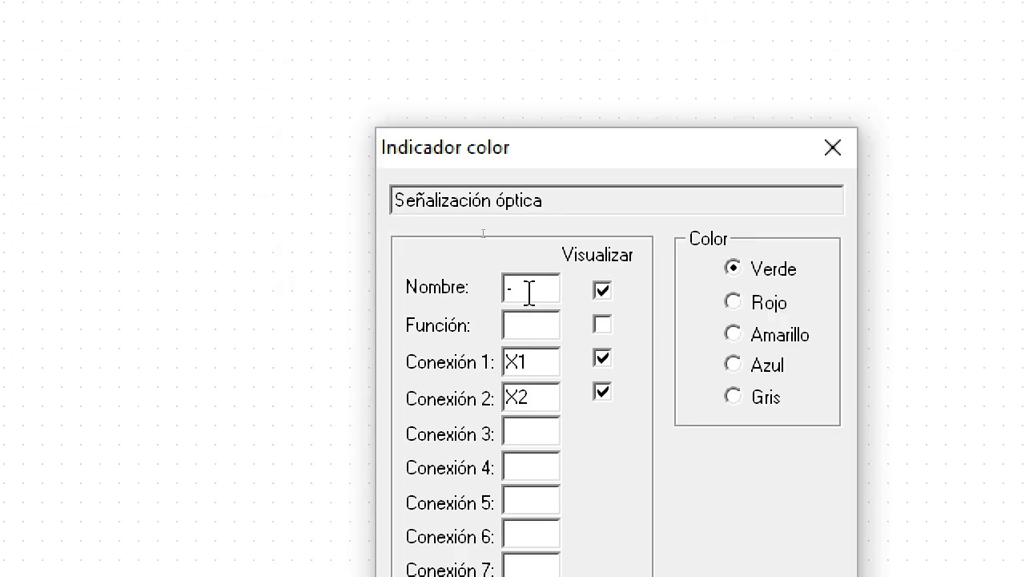
text(P1)
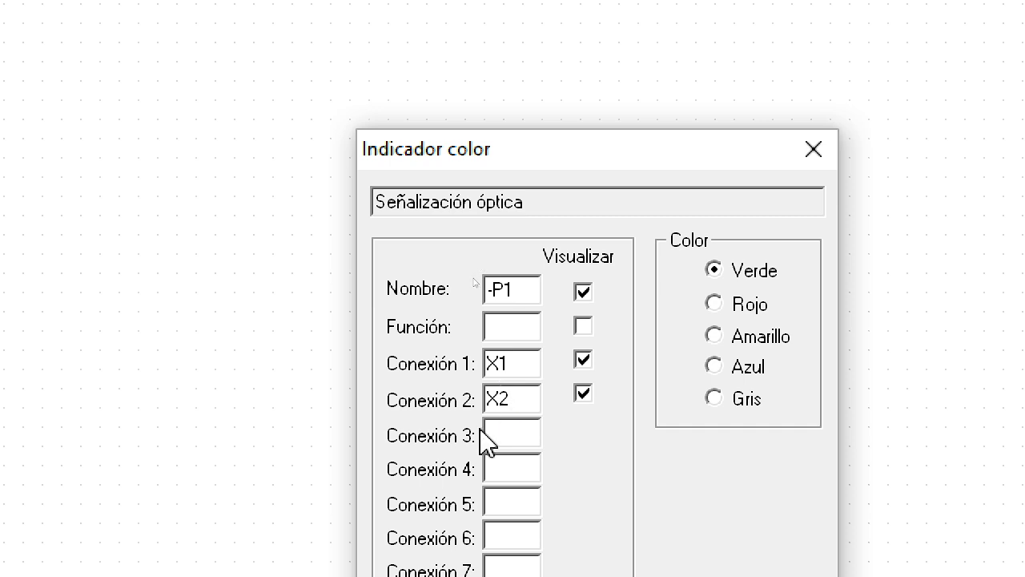
Step: Set lamp -P1's connections to 1 and 2, choose Rojo as its colour, apply the properties and deselect the lamp
click(496, 365)
key(BackSpace)
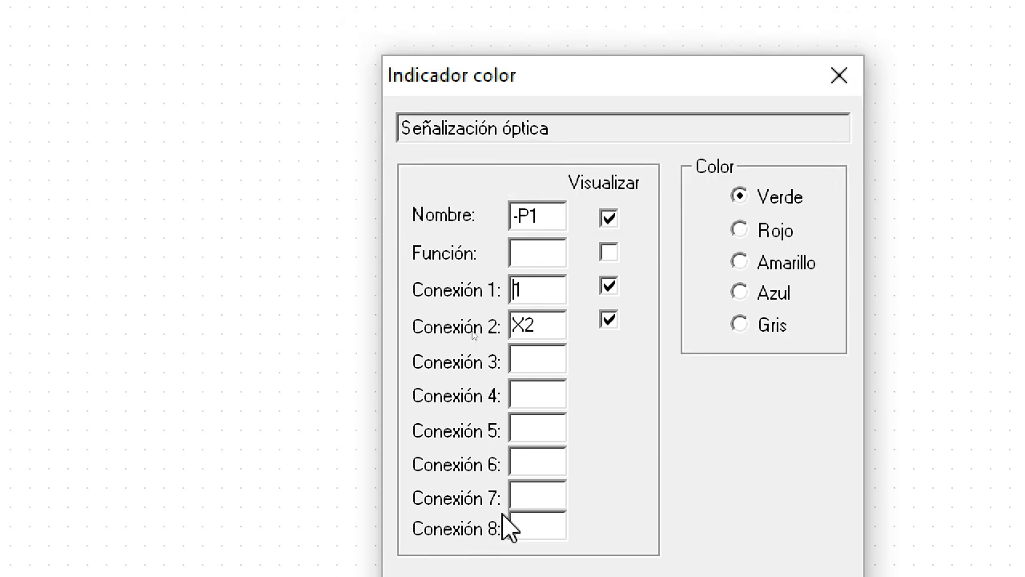
click(529, 326)
key(BackSpace)
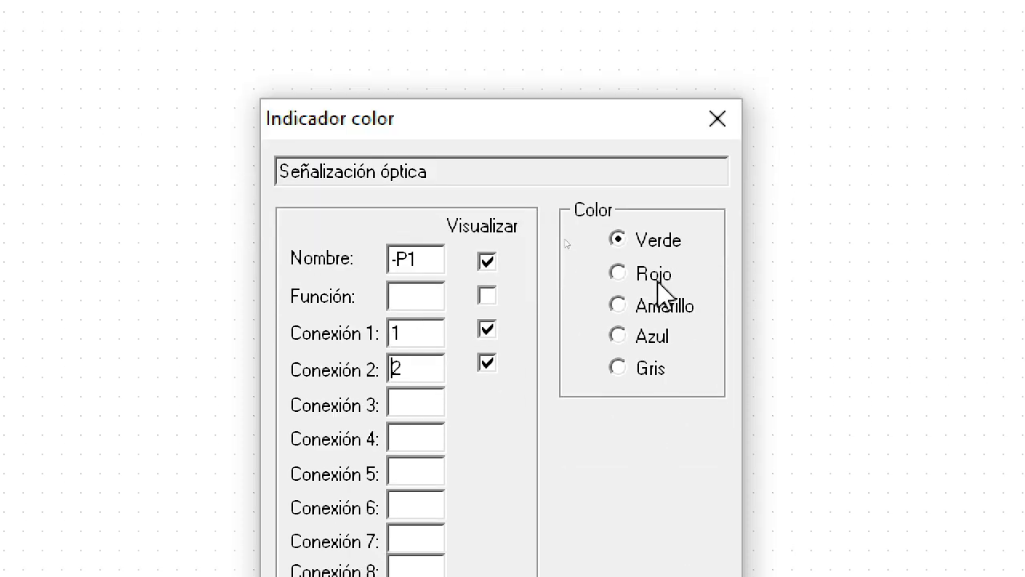
click(626, 278)
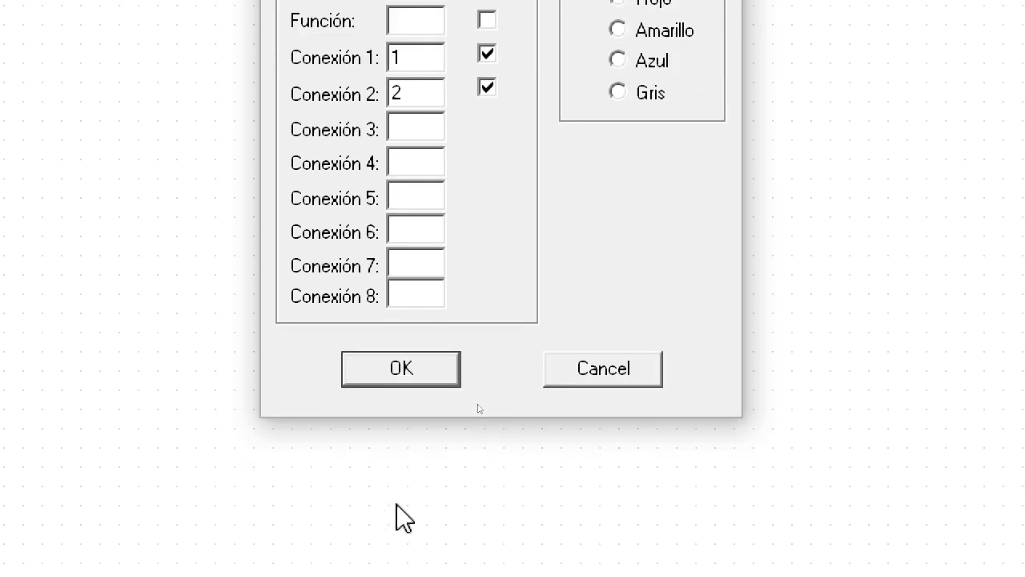
click(396, 373)
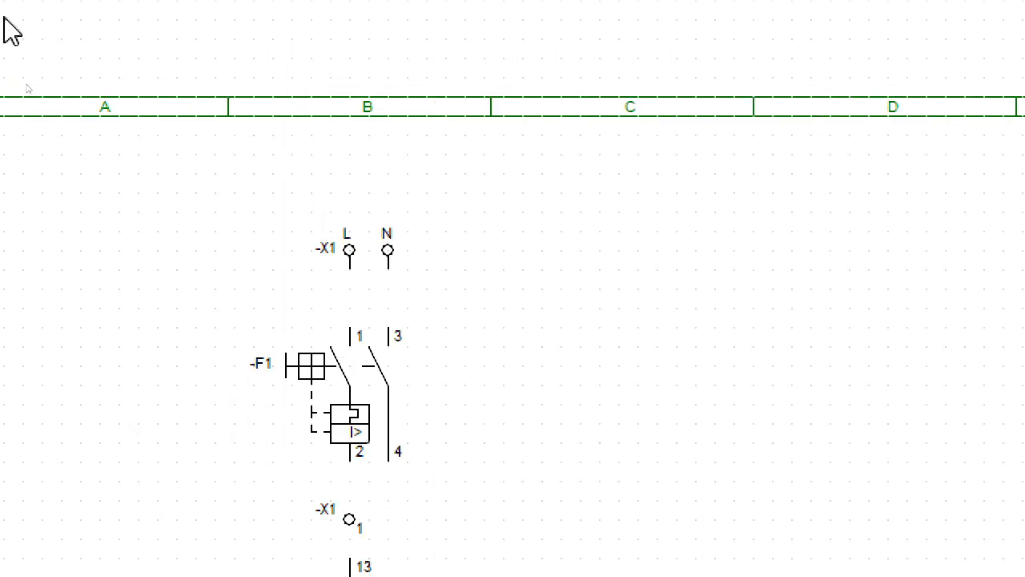
click(577, 468)
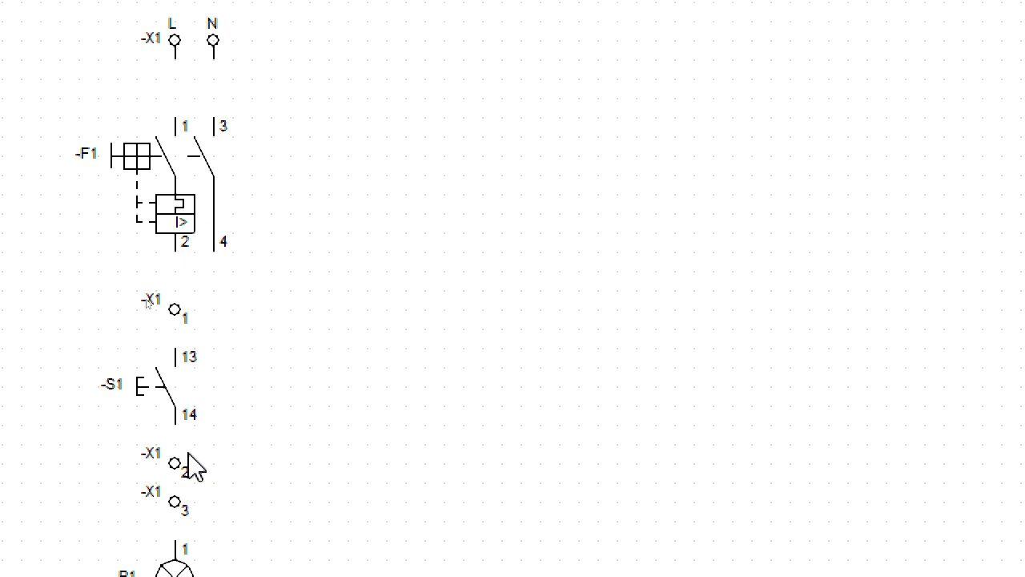
Step: Start the Cable fase command for drawing phase wires at the -X1 supply and breaker -F1
scroll(228, 420, down, 1)
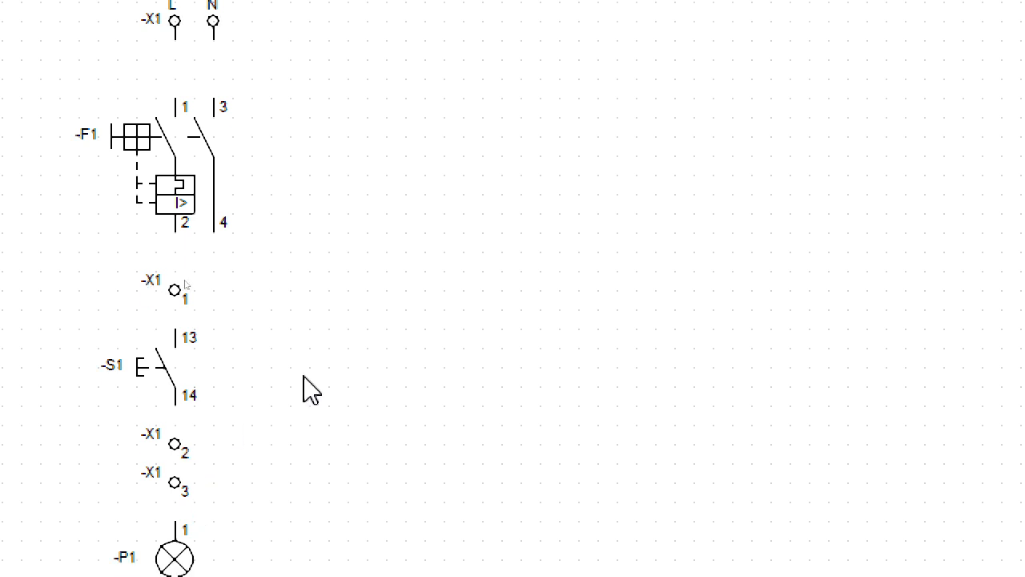
scroll(352, 80, up, 7)
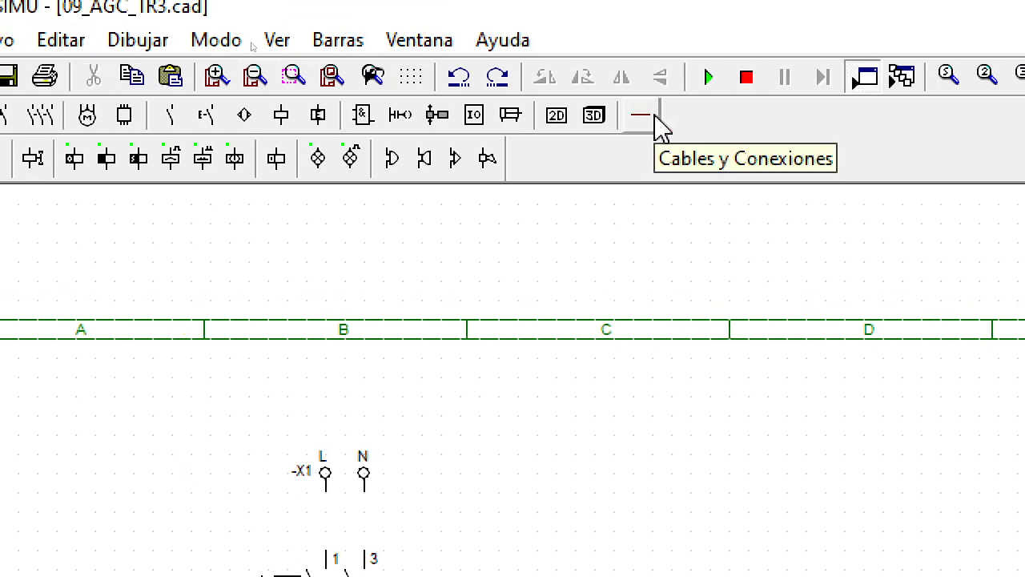
click(642, 116)
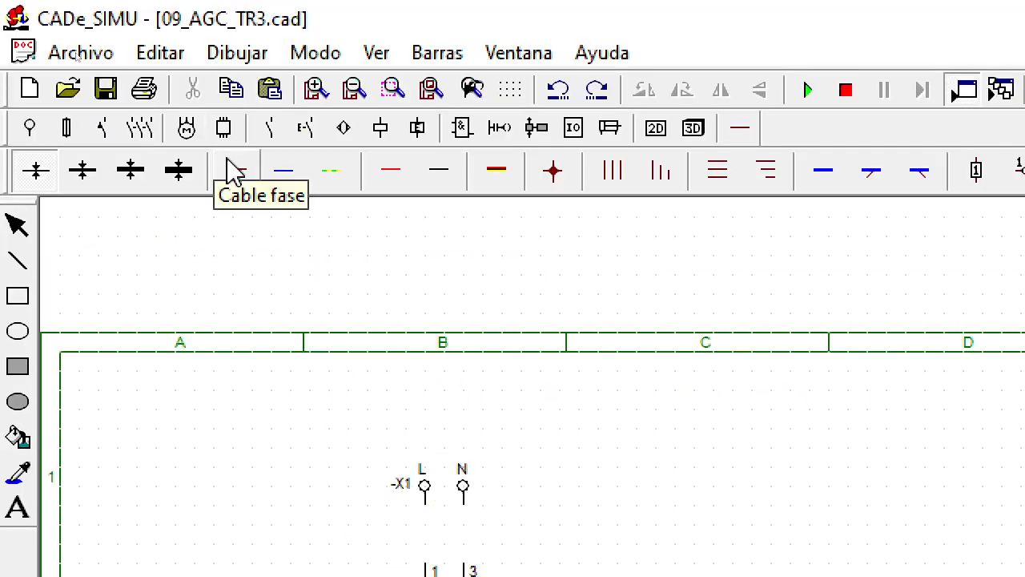
click(238, 170)
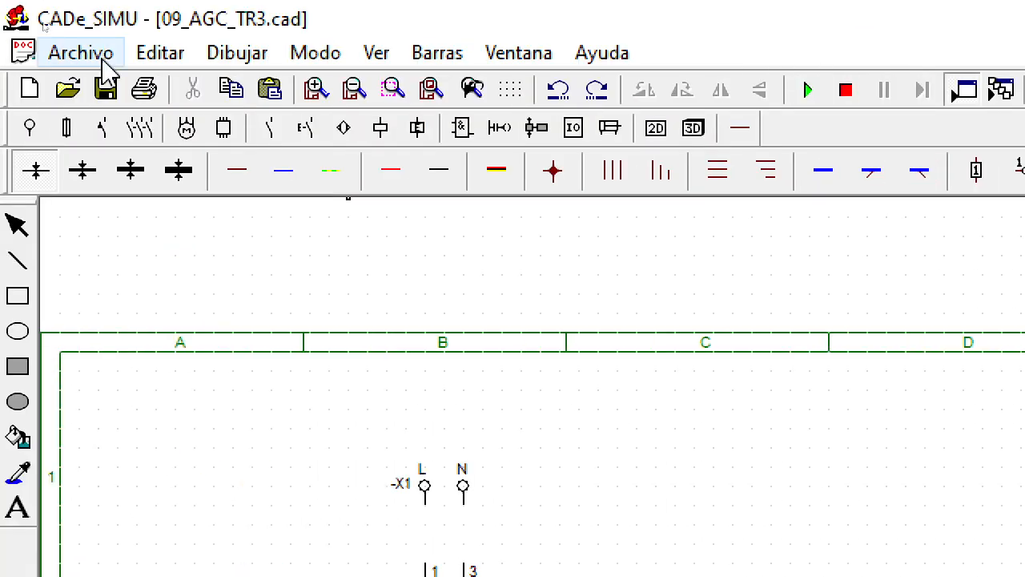
click(313, 97)
click(313, 98)
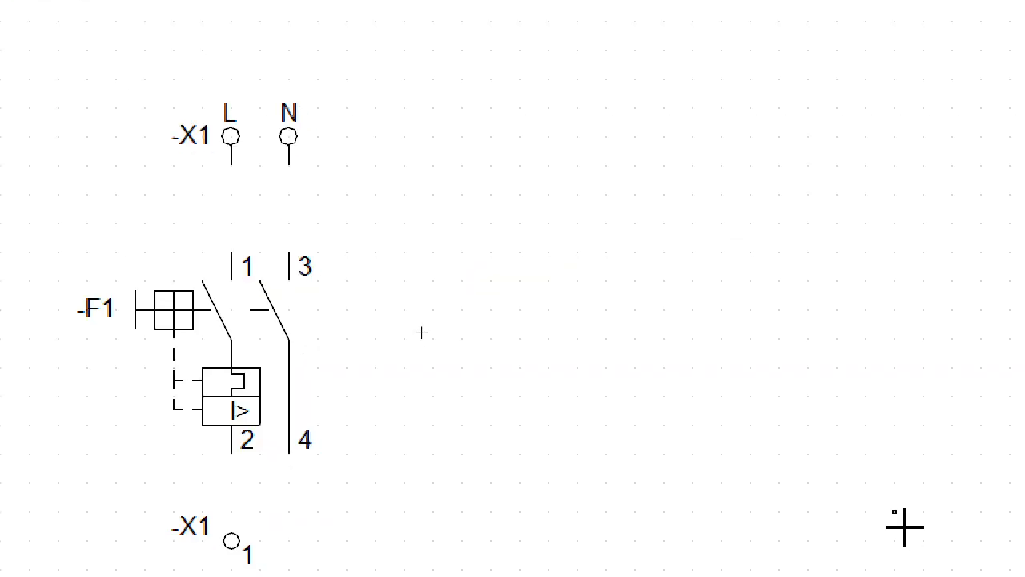
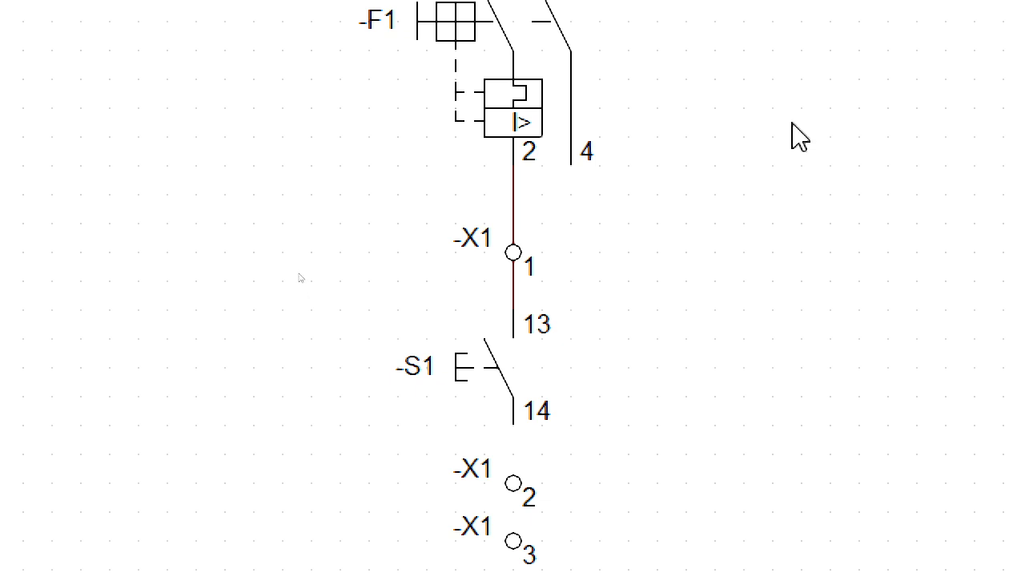
Step: Wire the phase from pushbutton -S1 contact 14 through -X1 terminals 2 and 3 to lamp -P1 connection 1
scroll(621, 401, down, 3)
scroll(591, 266, up, 3)
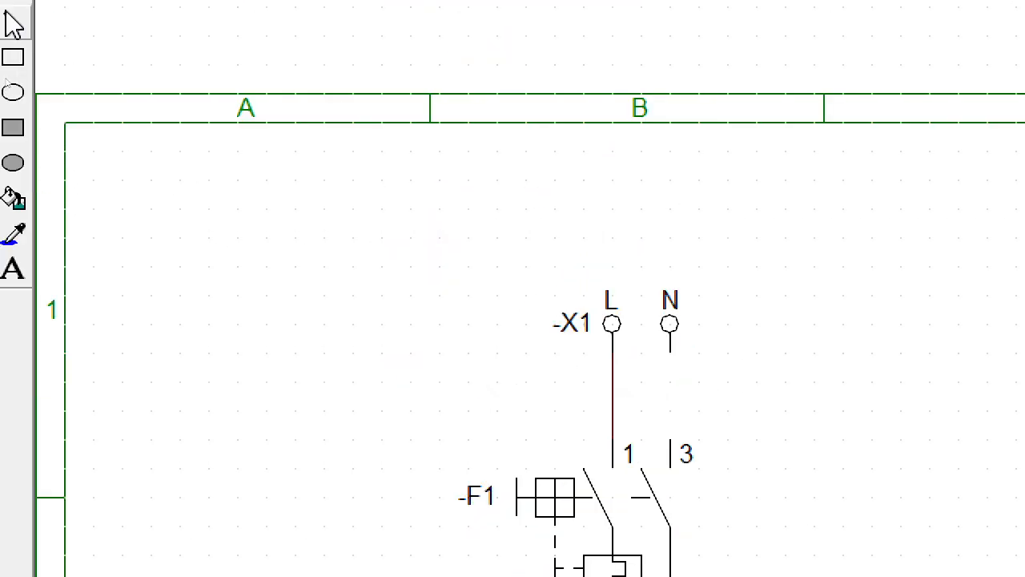
click(222, 69)
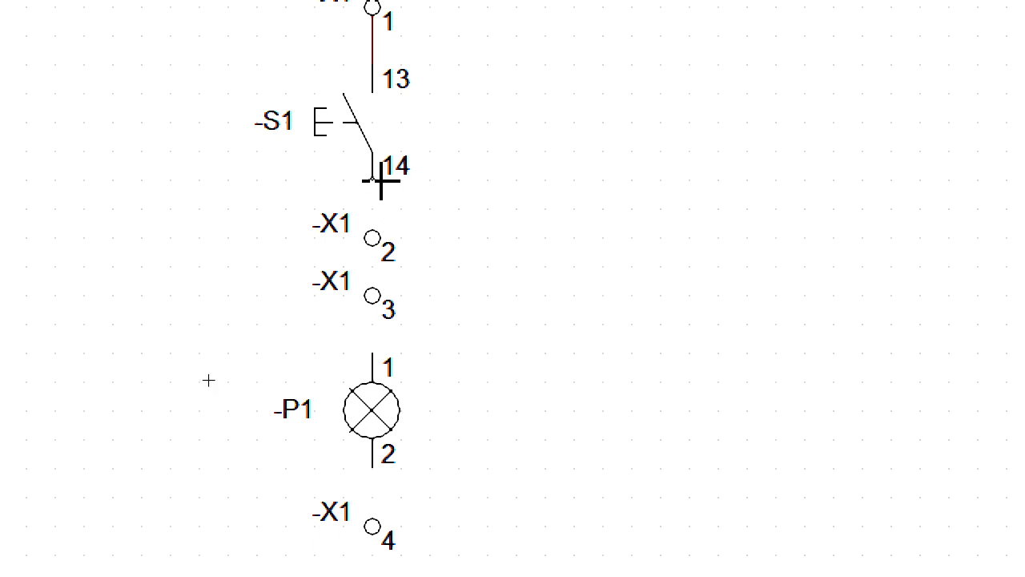
click(382, 181)
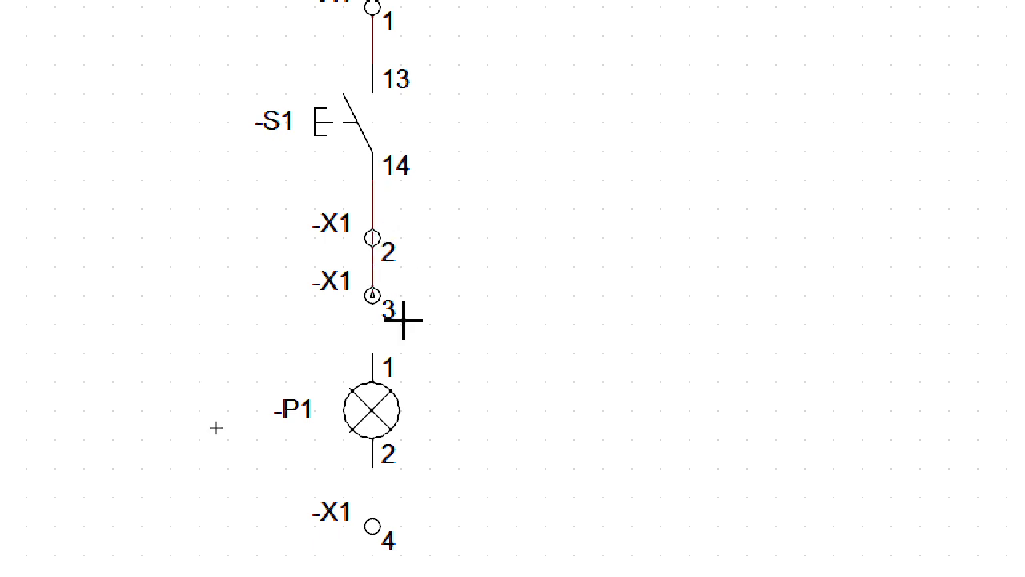
click(403, 354)
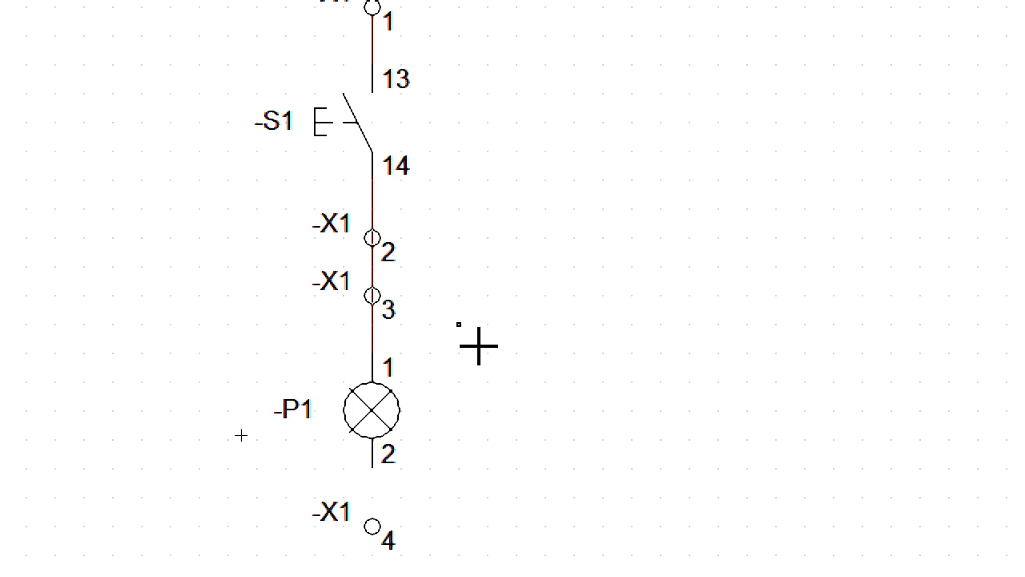
right_click(530, 462)
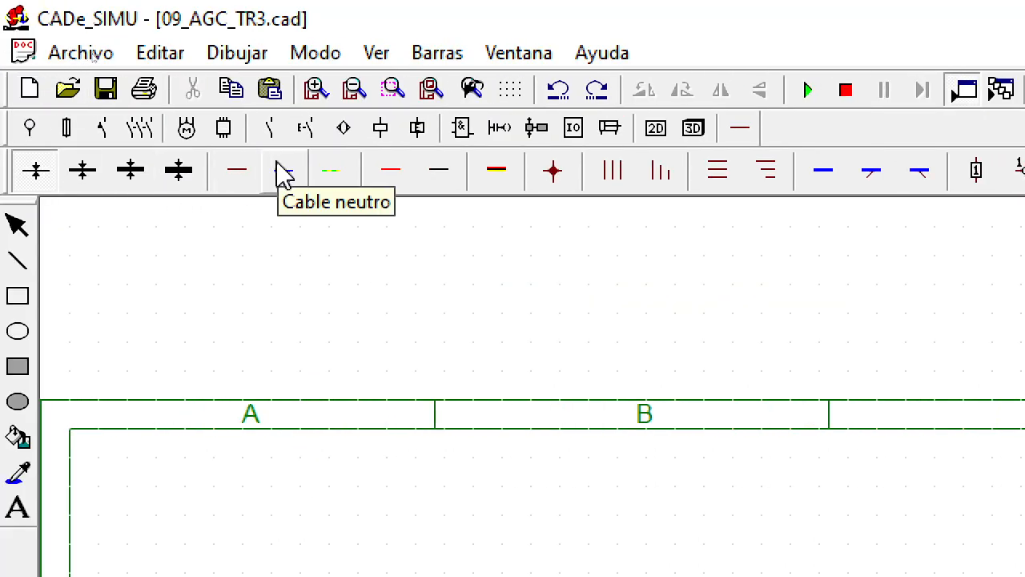
Step: Route a Cable neutro from lamp -P1 connection 2 through -X1 terminal 4 and around the circuit to -F1 contact 4
click(278, 164)
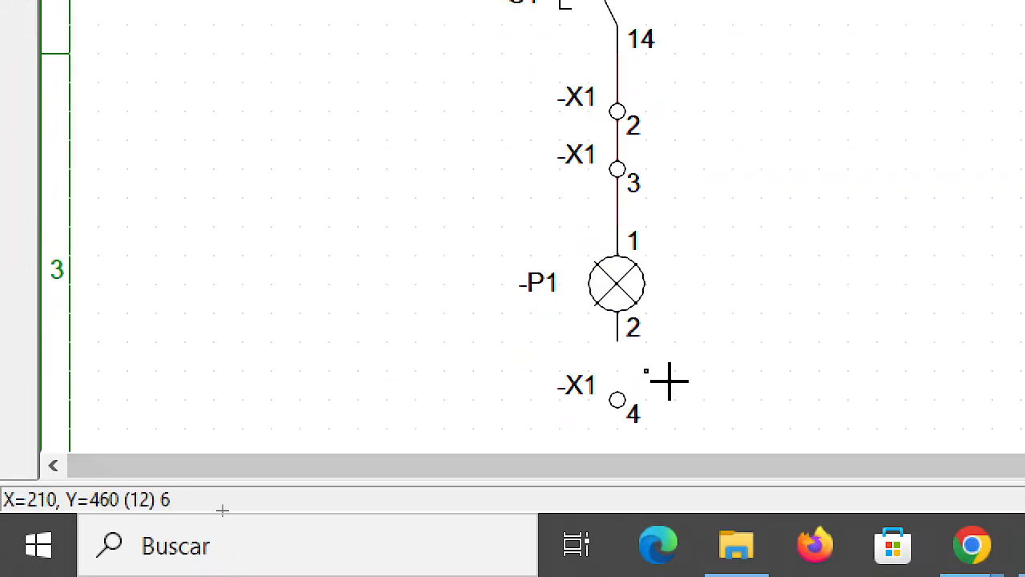
scroll(673, 380, down, 1)
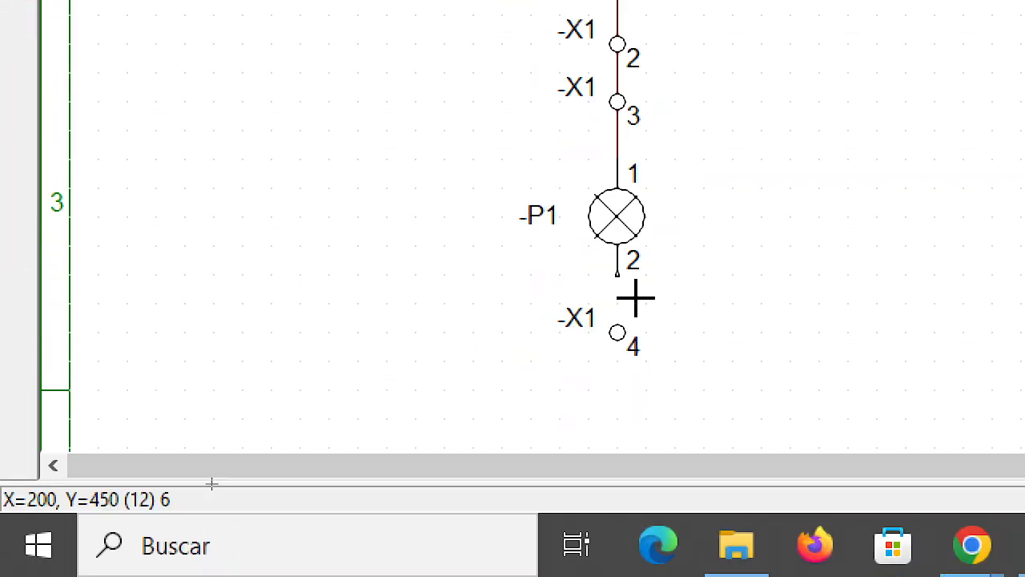
drag(635, 298, 634, 409)
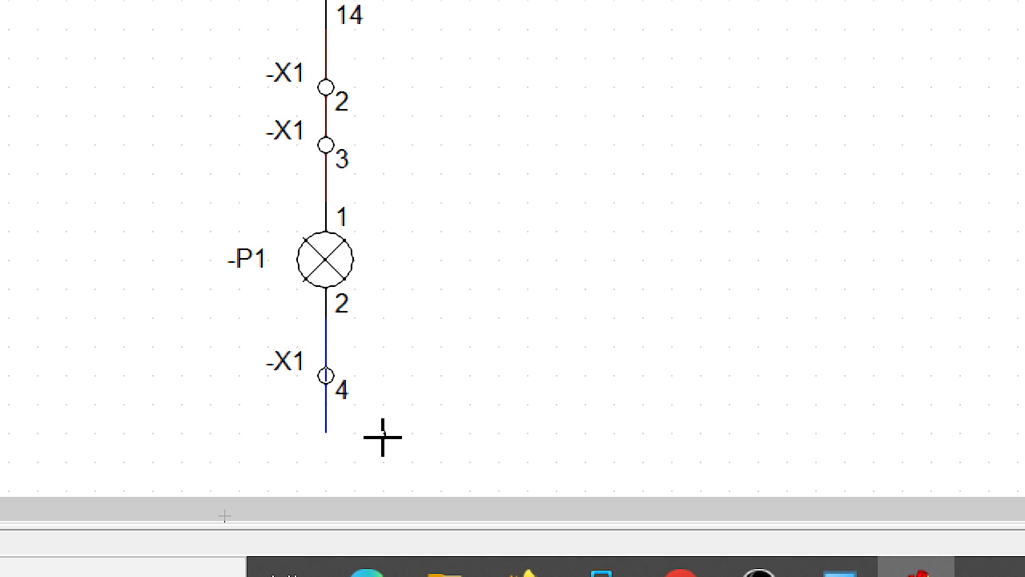
drag(350, 442, 628, 439)
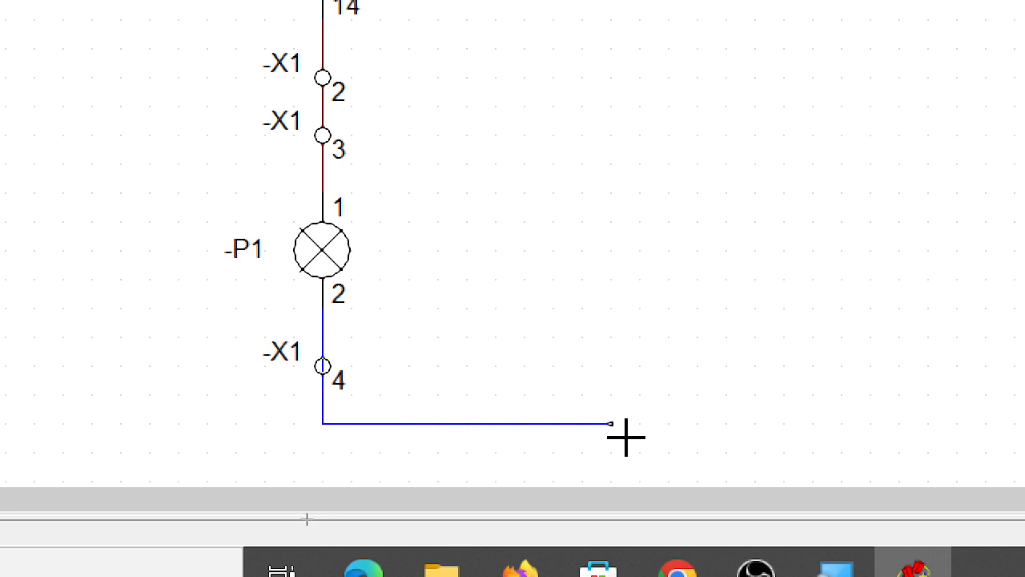
drag(625, 438, 615, 48)
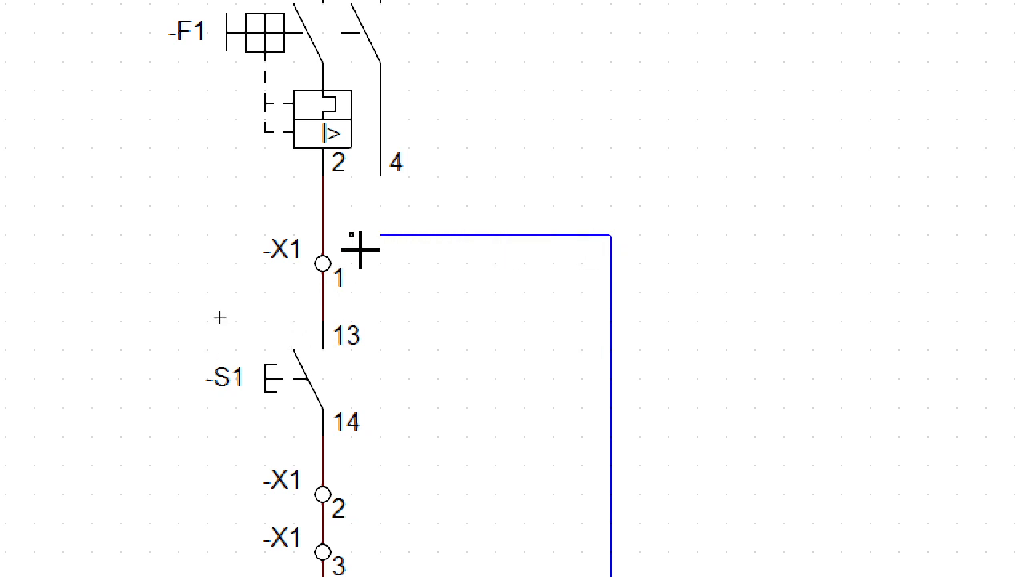
click(392, 201)
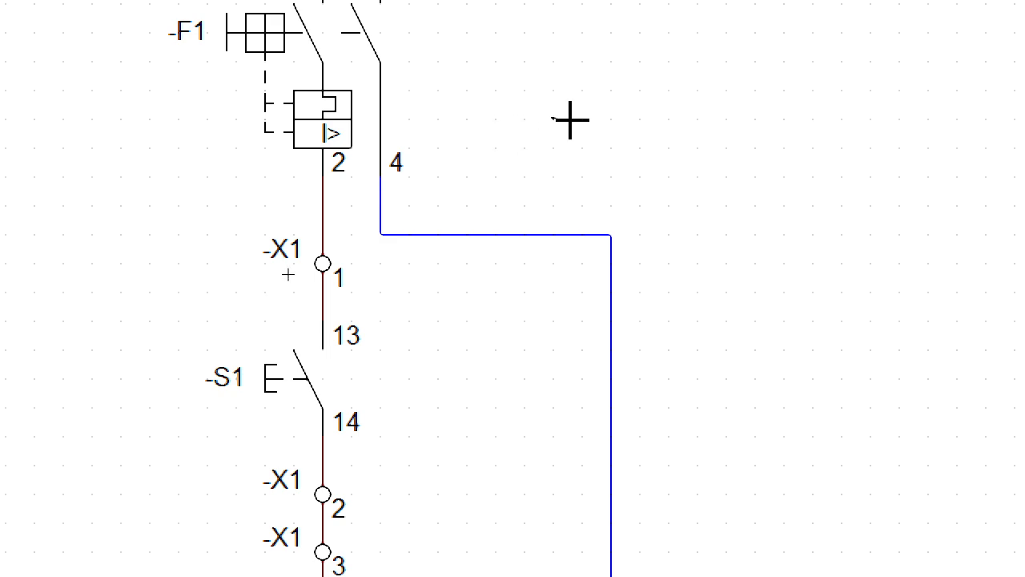
Step: Connect the -X1 N supply to breaker -F1 contact 3 with a neutral wire and leave the wiring command
scroll(571, 120, down, 2)
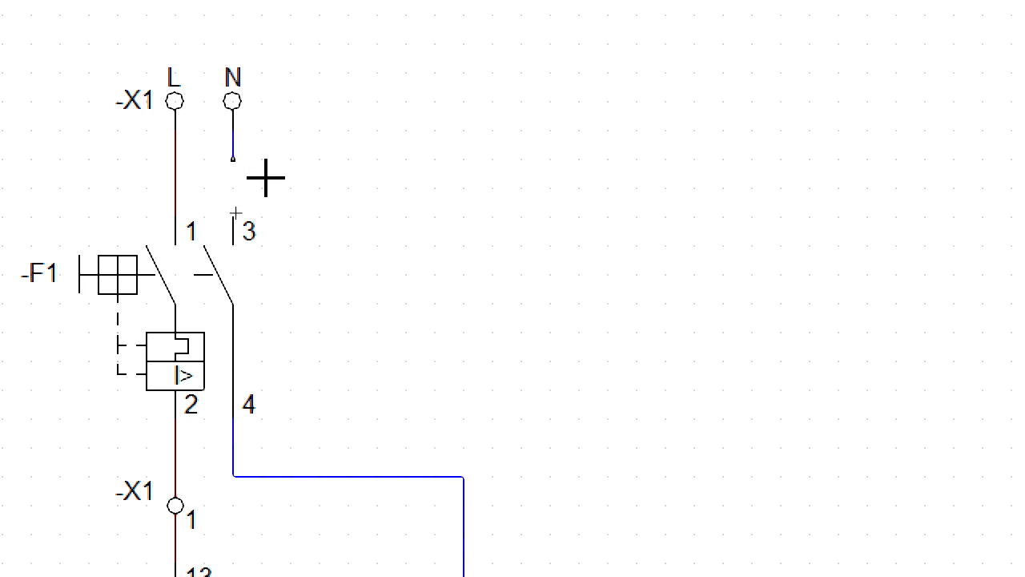
click(267, 238)
scroll(721, 448, down, 1)
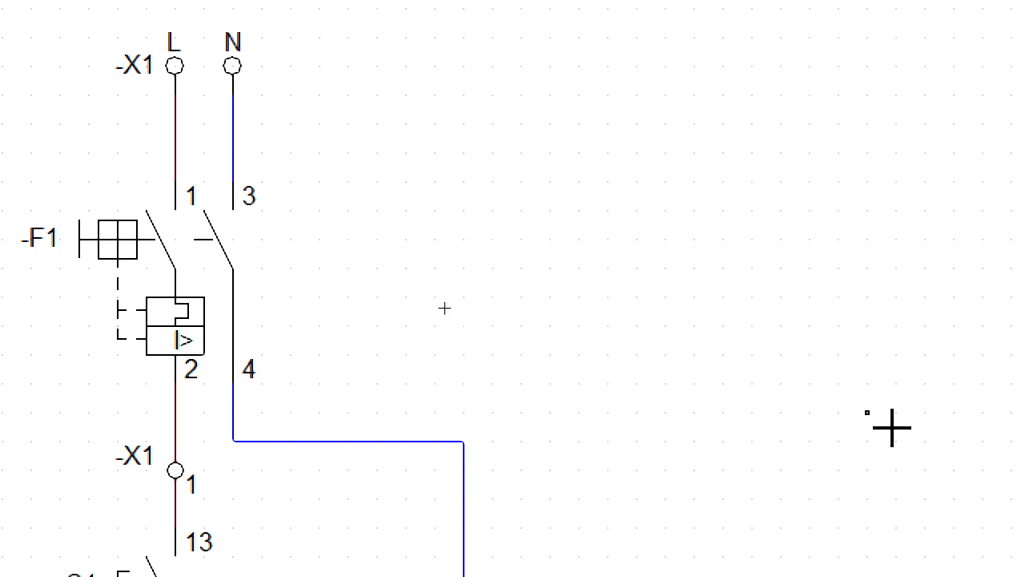
key(Escape)
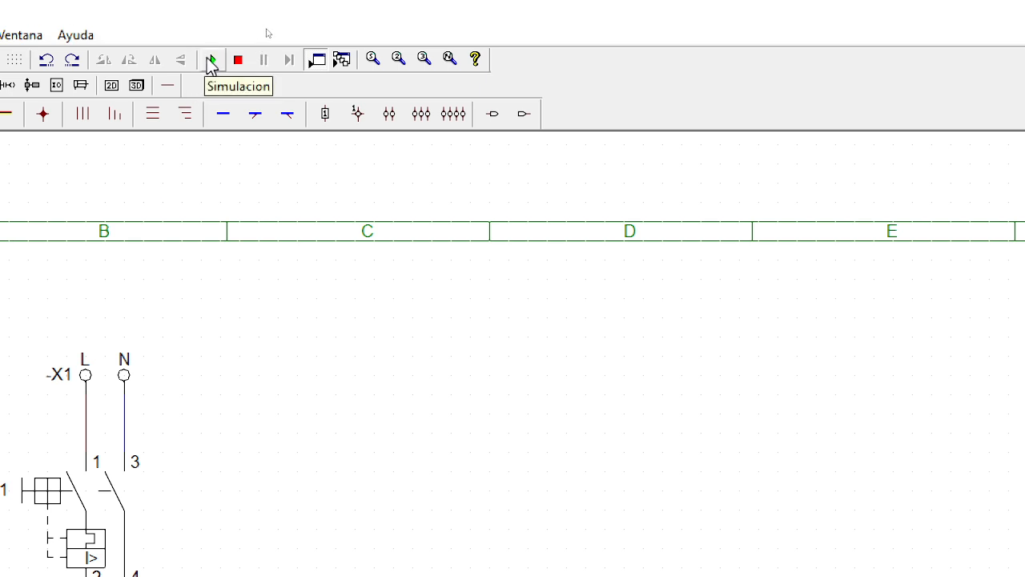
Step: Start the simulation and switch breaker -F1 on and off twice to check the supply to the circuit
click(211, 64)
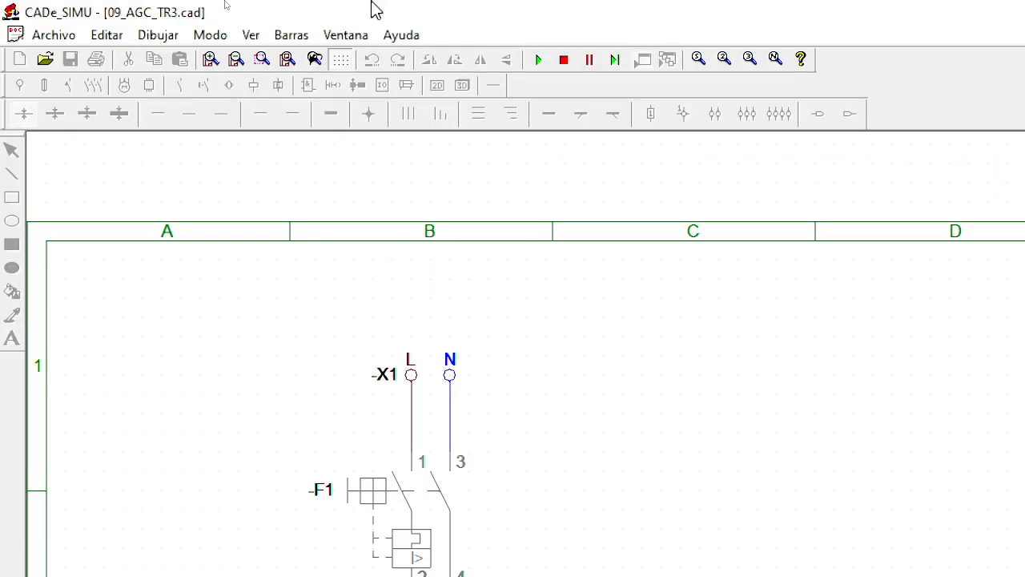
click(239, 61)
click(239, 61)
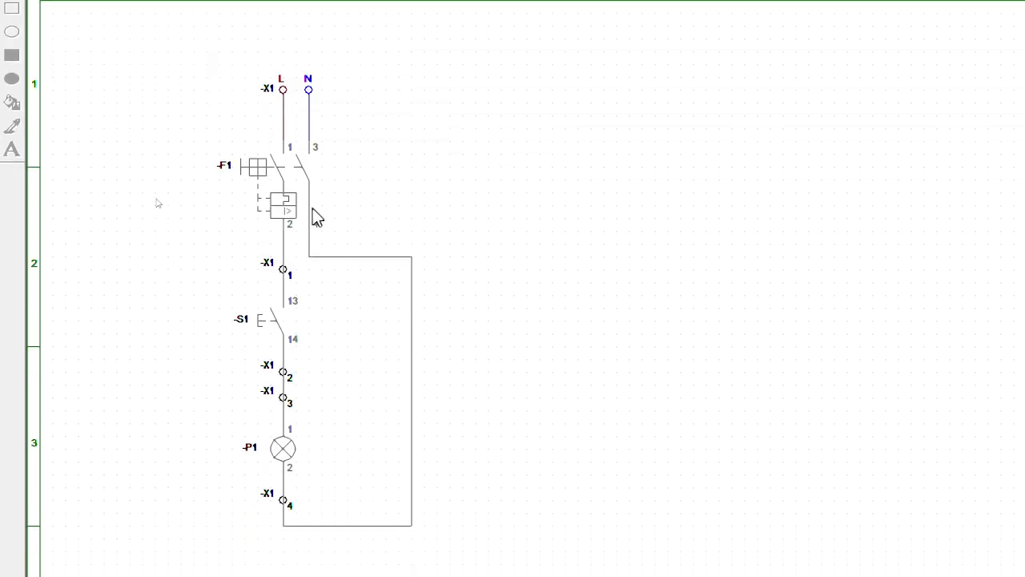
click(283, 169)
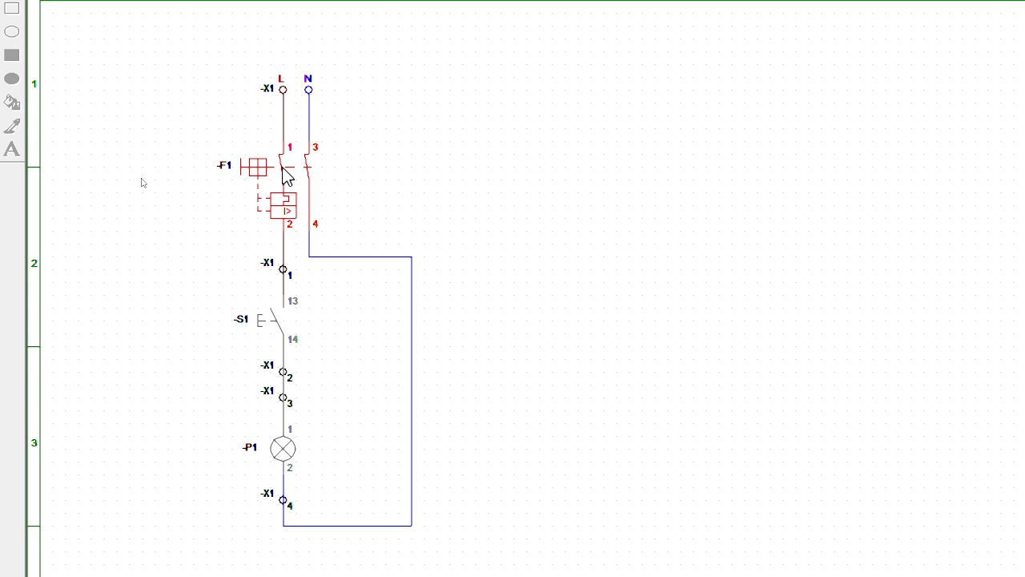
click(283, 168)
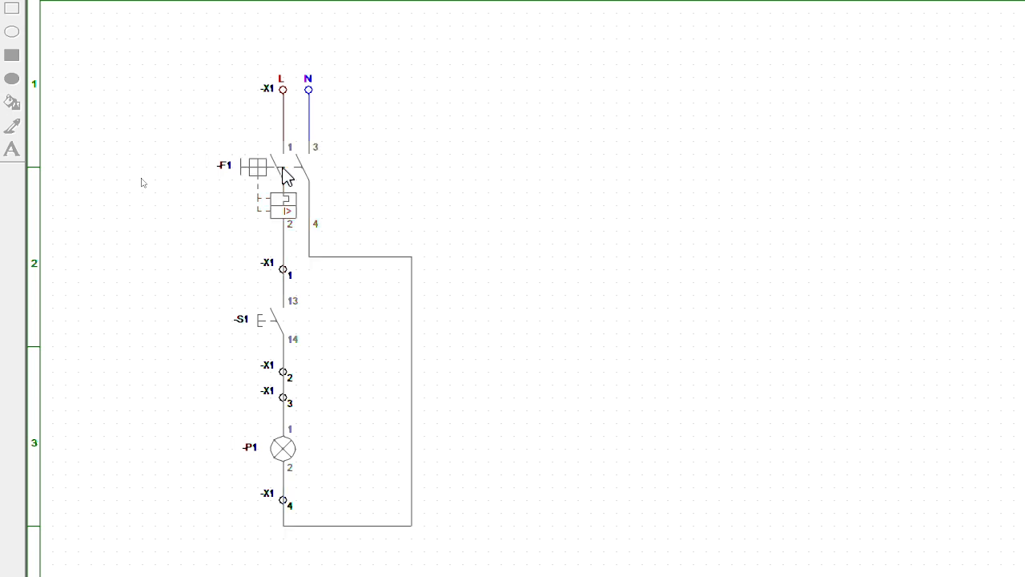
click(283, 168)
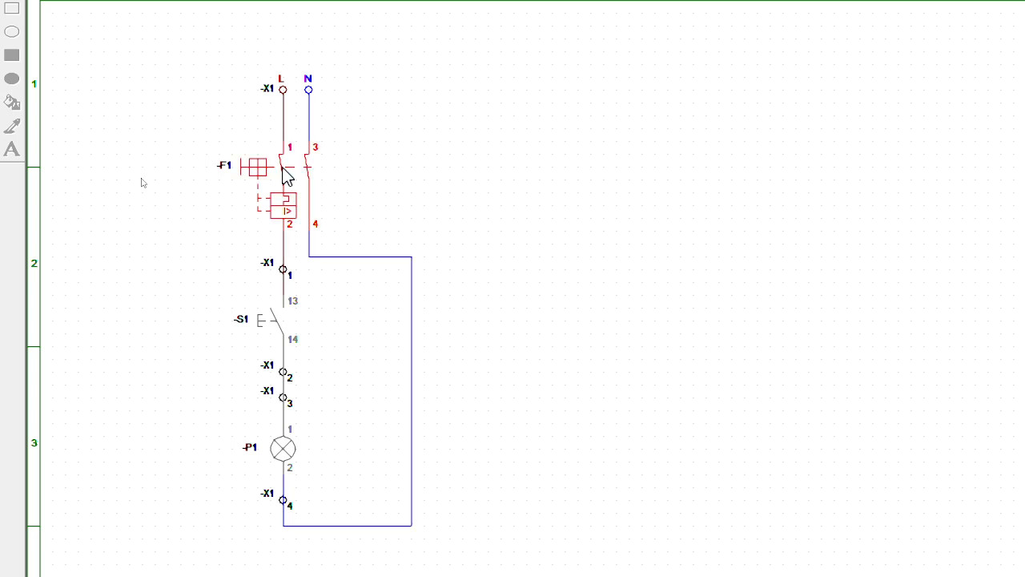
click(284, 170)
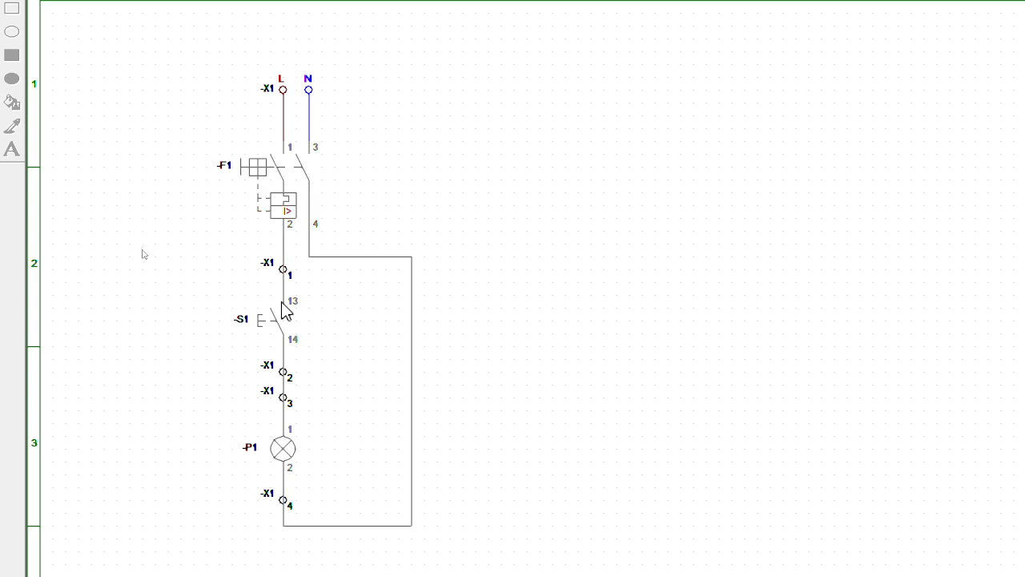
scroll(288, 499, down, 1)
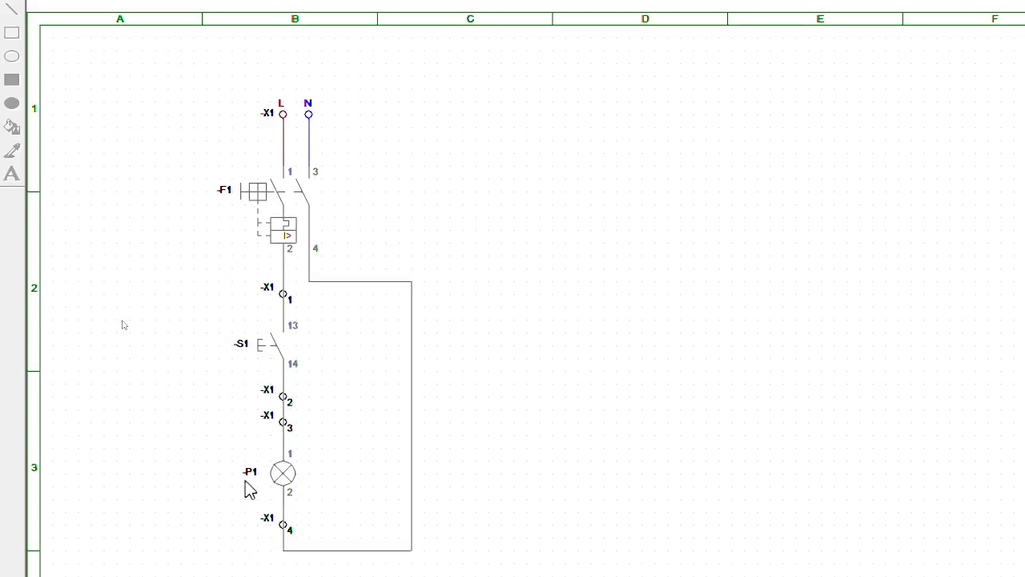
Step: Switch breaker -F1 on, operate pushbutton -S1 repeatedly to test lamp -P1, and stop the simulation
click(271, 285)
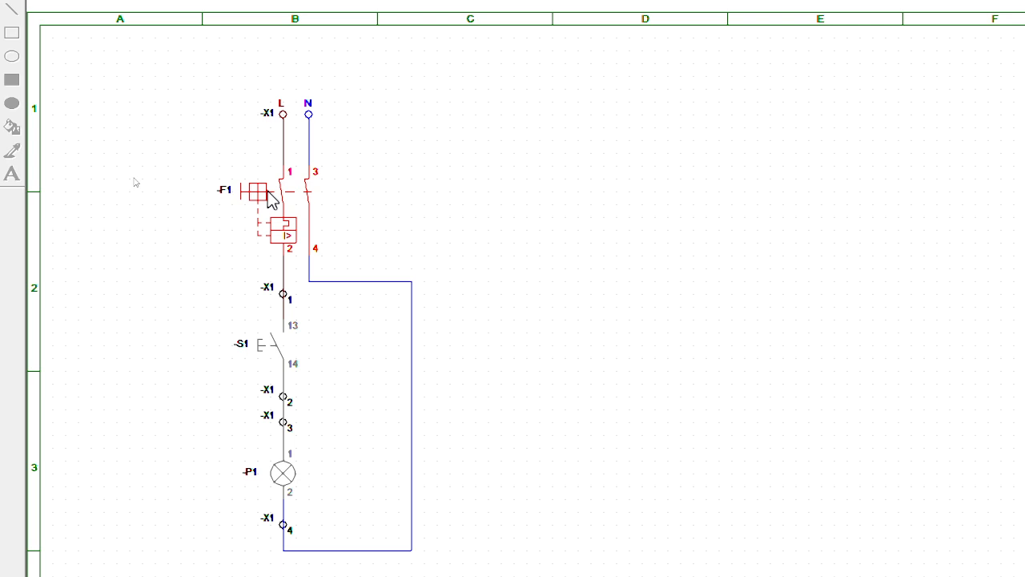
click(280, 351)
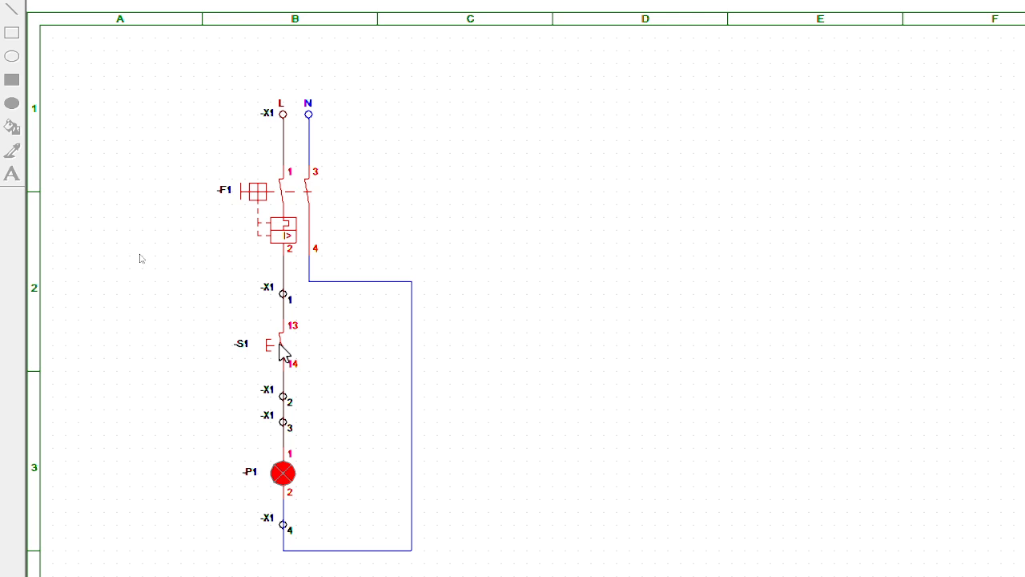
click(279, 344)
click(280, 344)
click(280, 344)
click(279, 344)
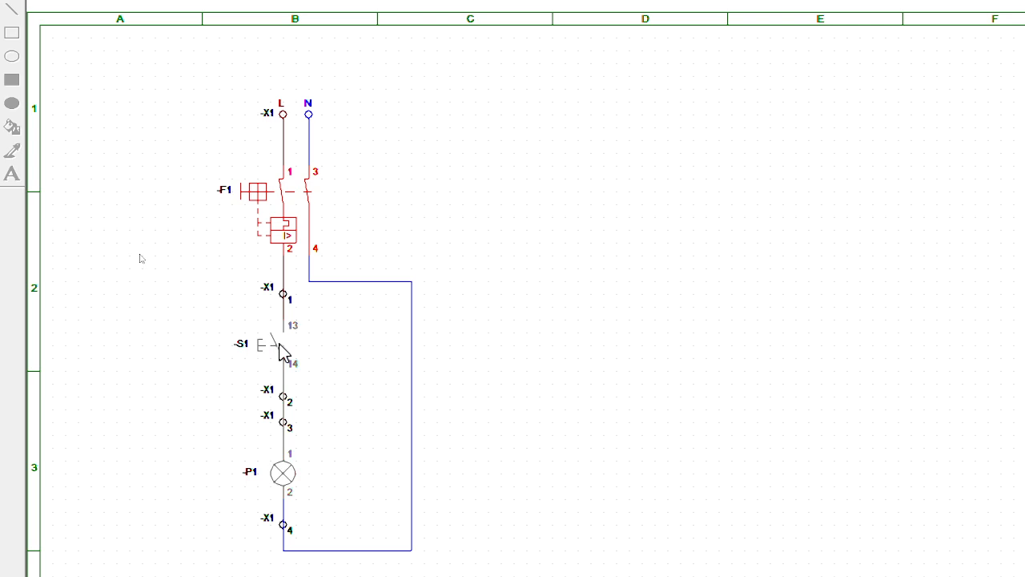
click(279, 344)
click(279, 345)
click(280, 344)
click(280, 345)
click(279, 344)
click(280, 345)
click(279, 345)
click(279, 345)
click(280, 344)
click(280, 344)
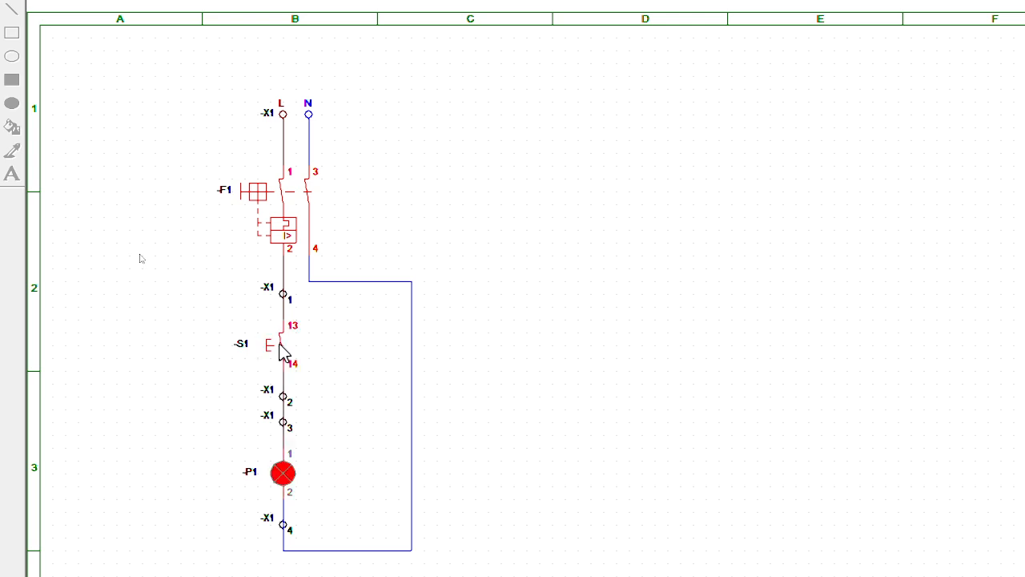
click(280, 345)
click(280, 344)
click(280, 345)
click(280, 345)
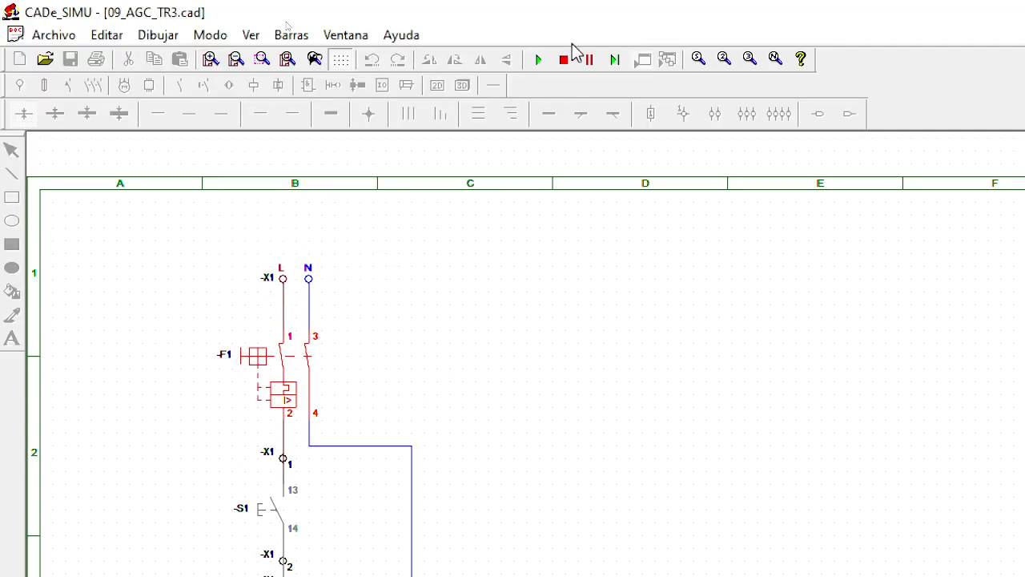
click(564, 61)
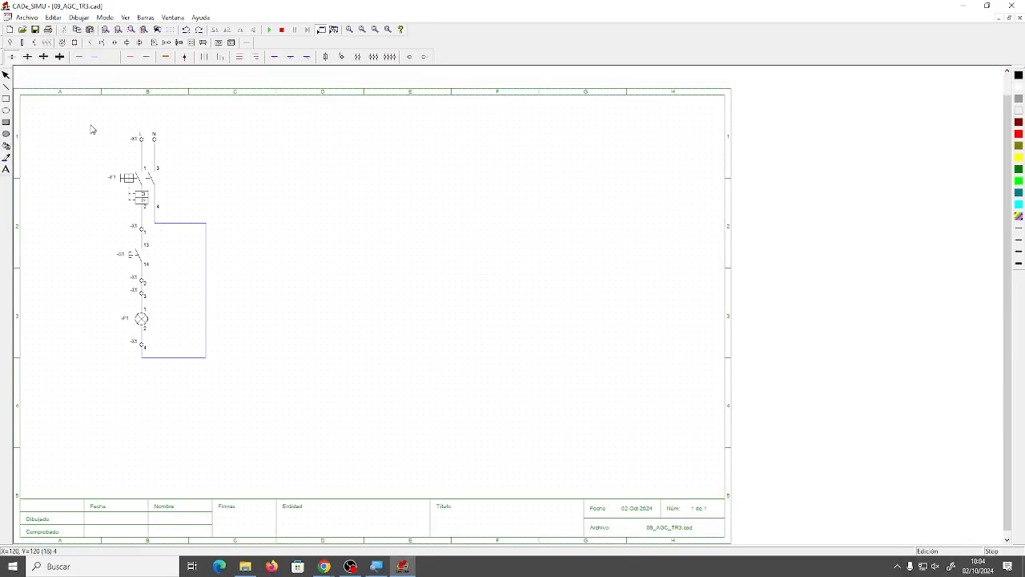
Step: Move the complete circuit from column B to column D of the drawing sheet, slightly lower, and deselect it
drag(91, 121, 232, 400)
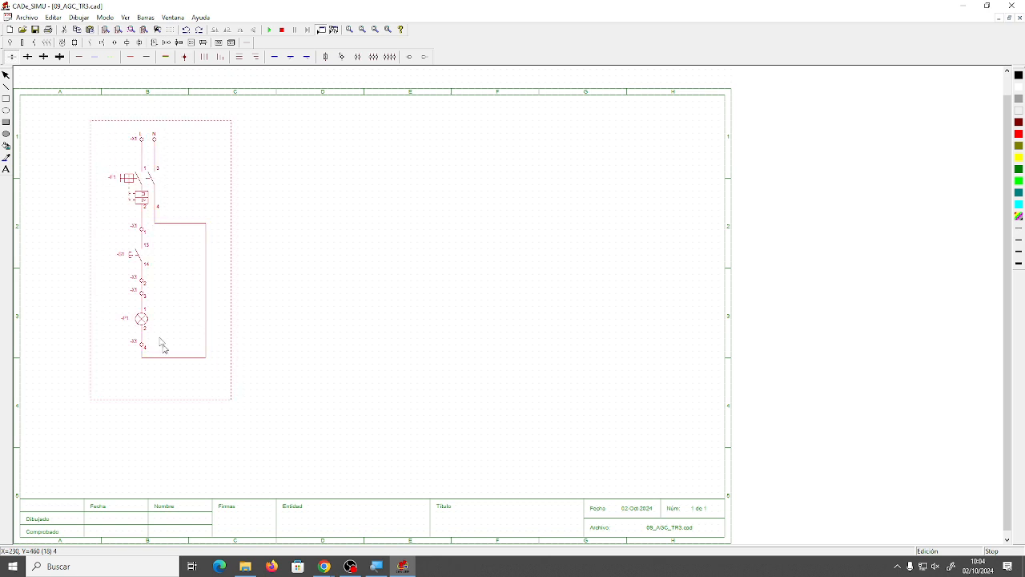
drag(146, 322, 332, 347)
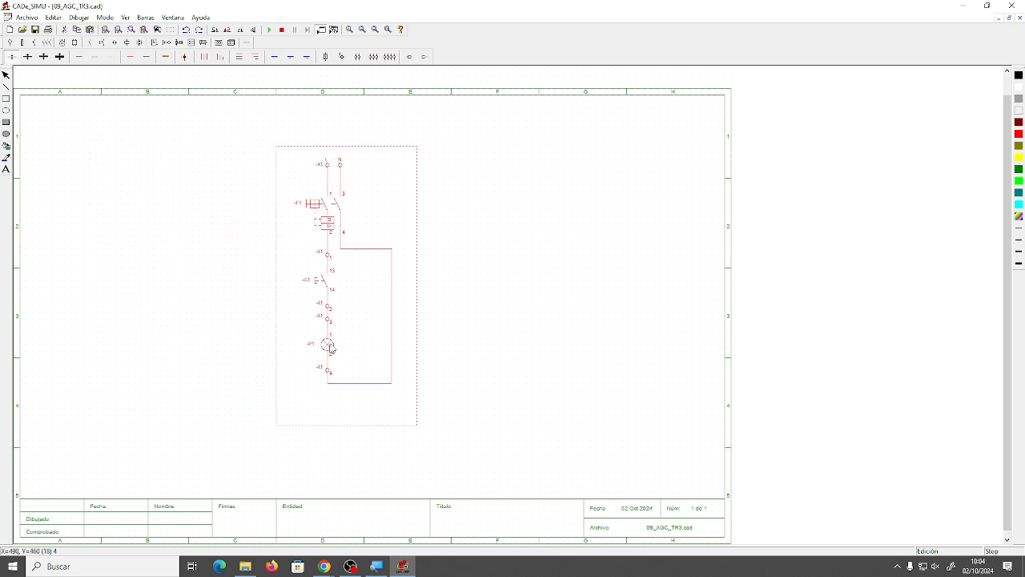
click(449, 356)
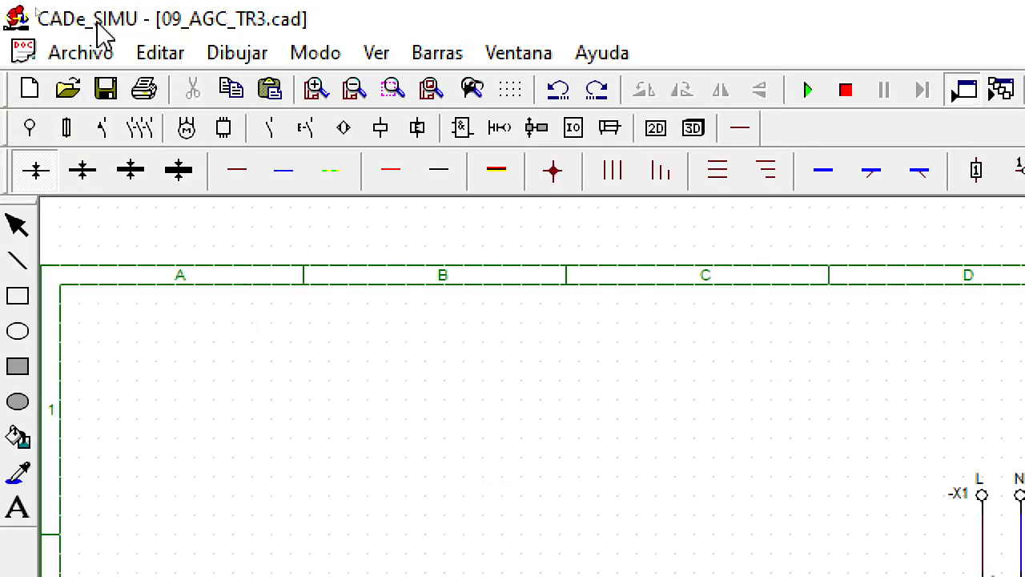
Step: Open the Cajetín title block data and enter 2/10/24 as the Dibujado date
click(176, 61)
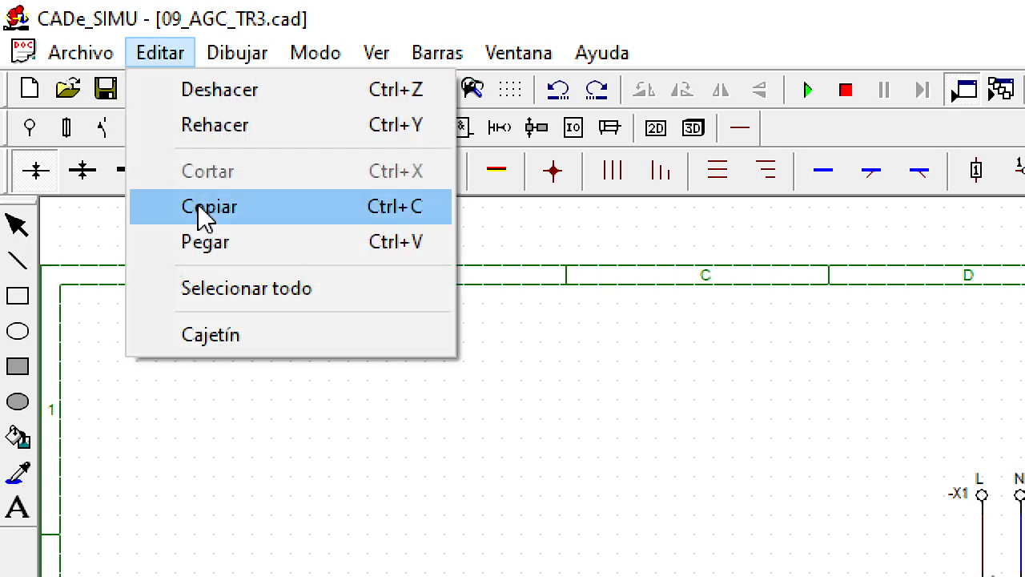
click(302, 331)
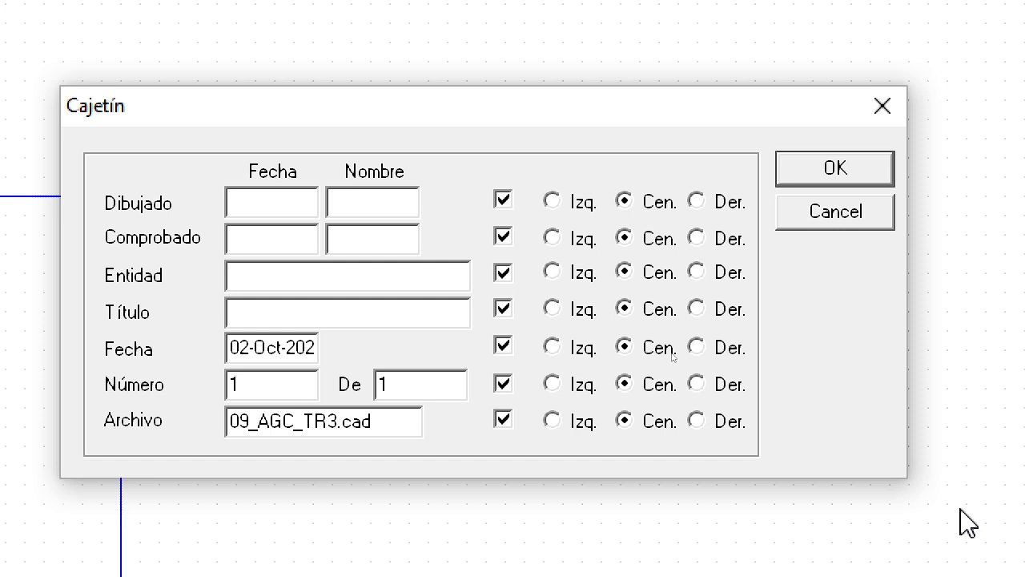
click(270, 205)
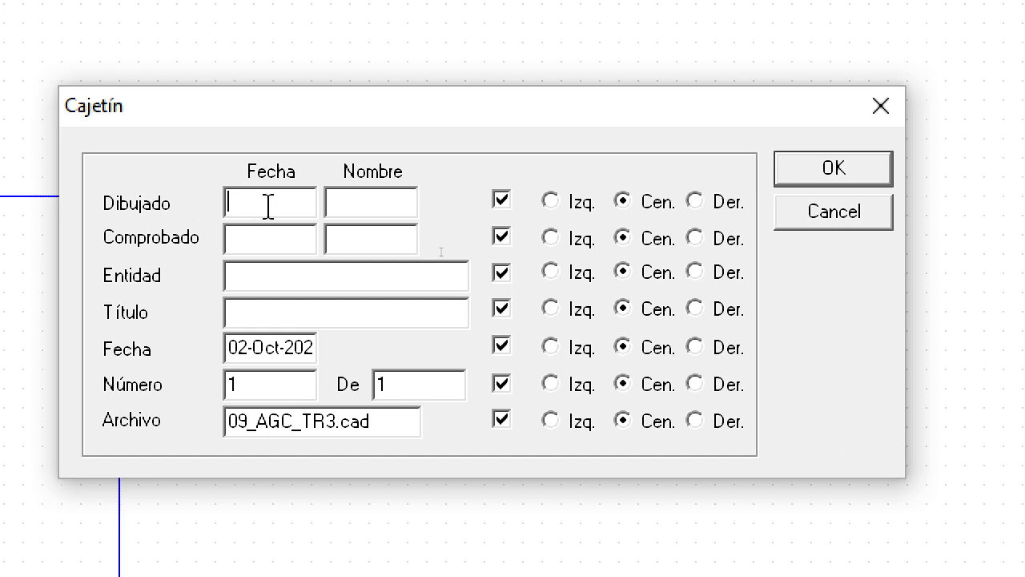
text(2/)
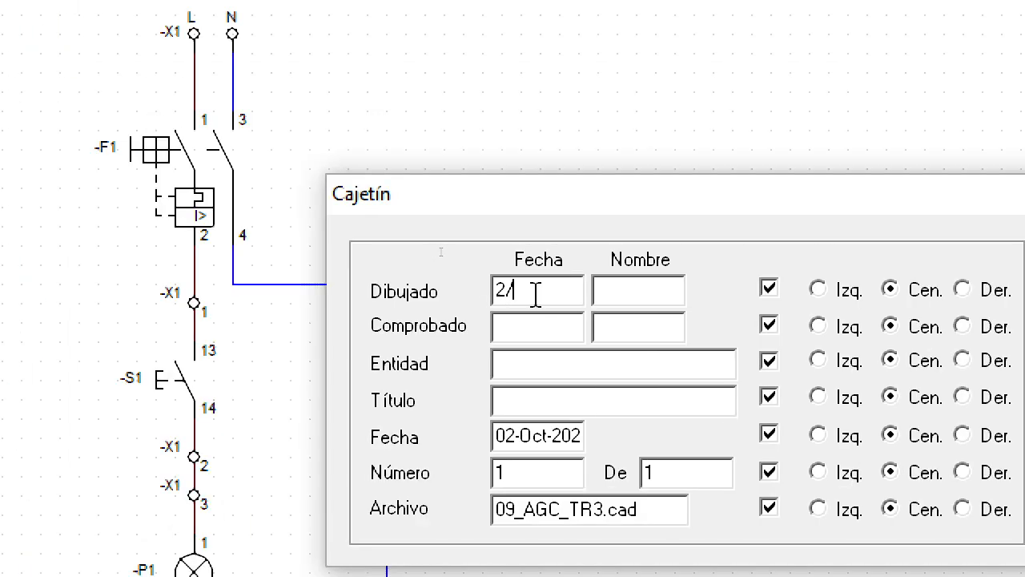
text(10)
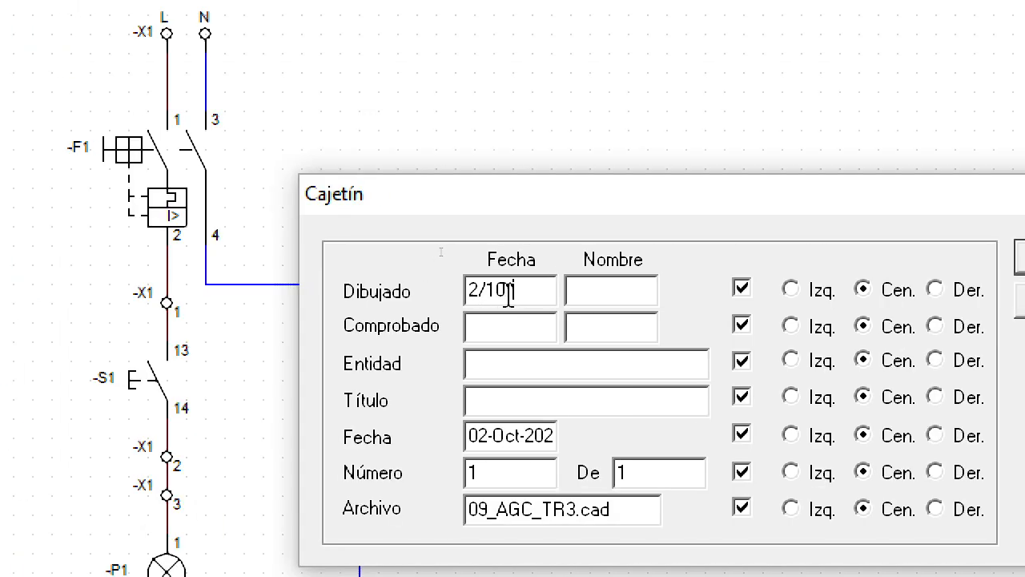
text('24)
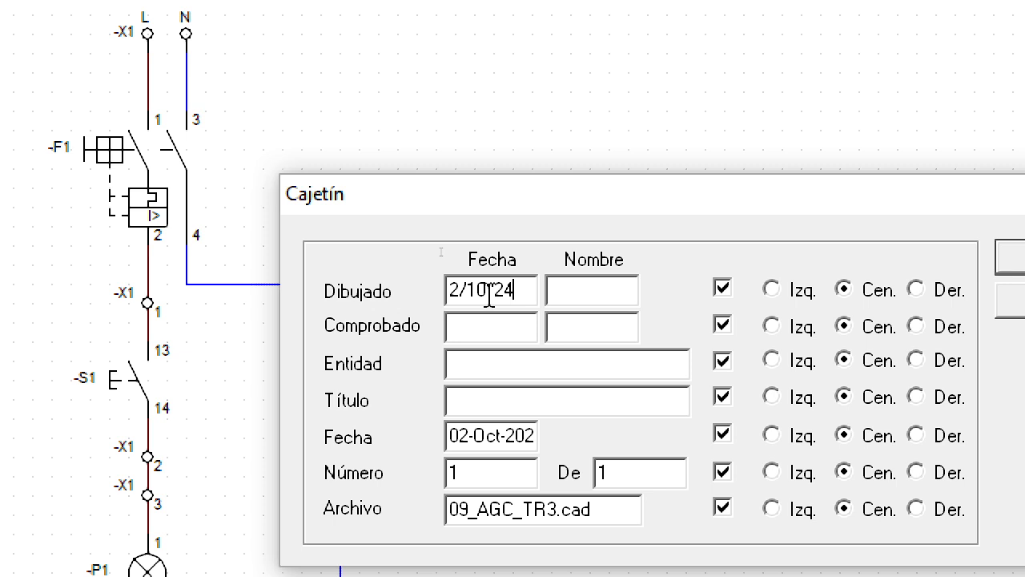
Step: Set the title block's Entidad to FUNDACIÓN MASAVEU and enter the drafter's initials as the Dibujado name
click(593, 366)
text(FUNDA)
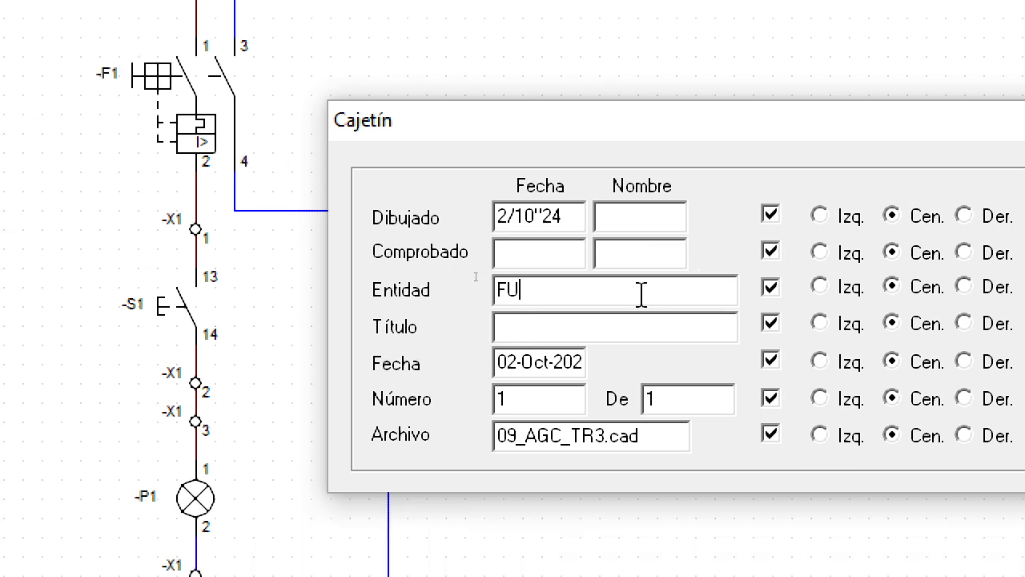
text(CIÓN MASAVE)
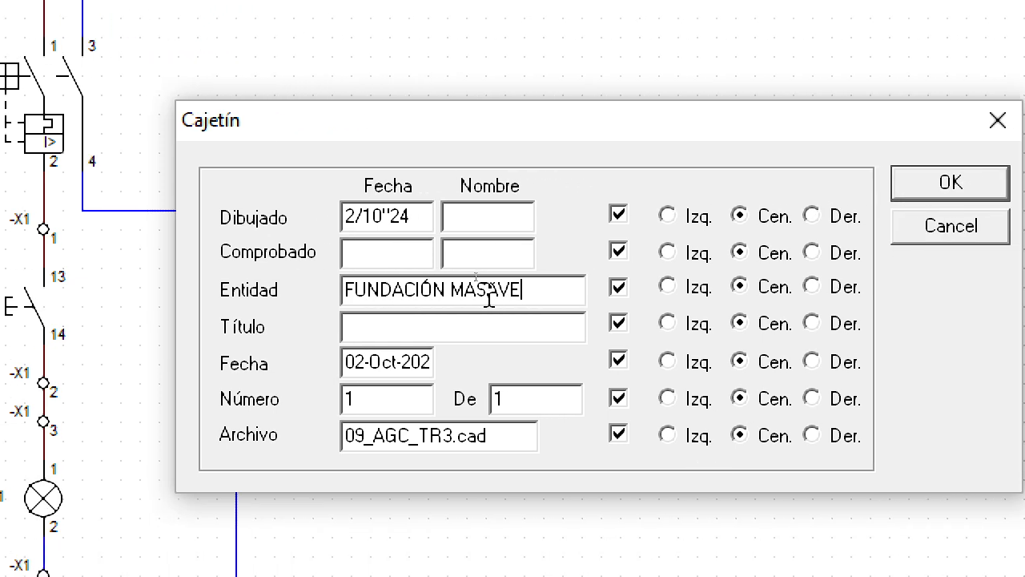
text(U)
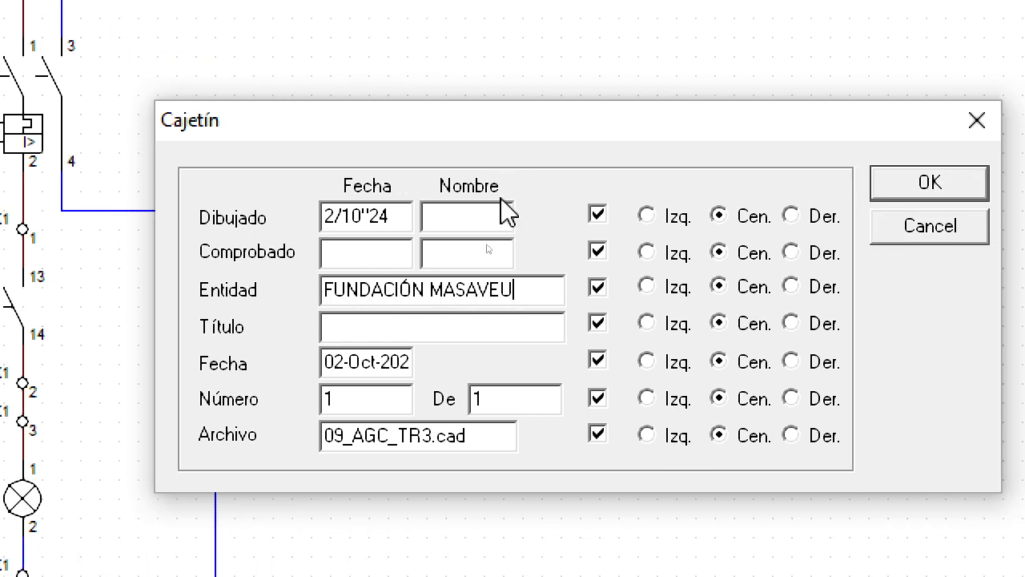
click(524, 212)
text(AGC)
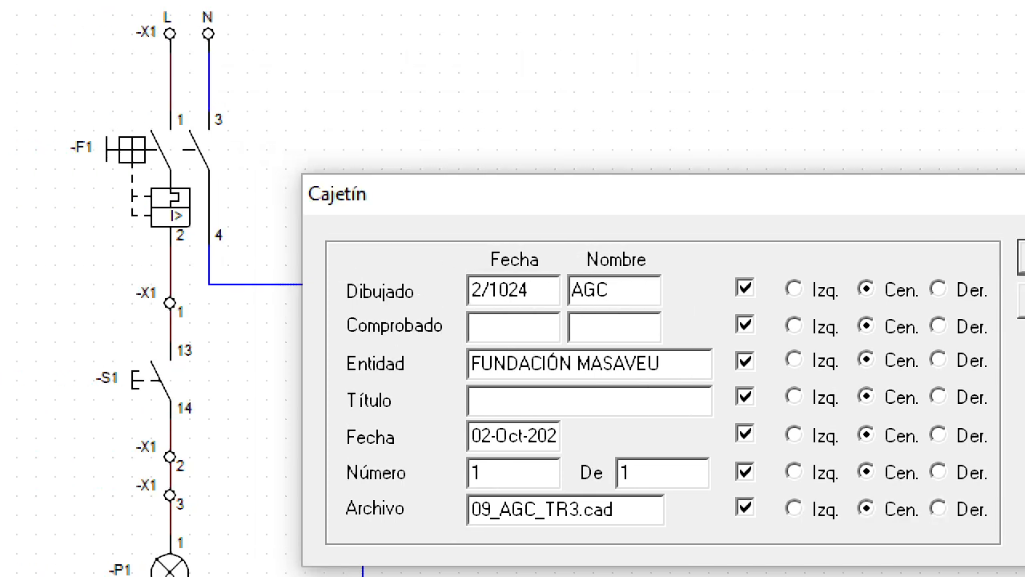
Step: Set the title block's Título to PRÁCTICA 0 - A and accept the Cajetín data
click(630, 391)
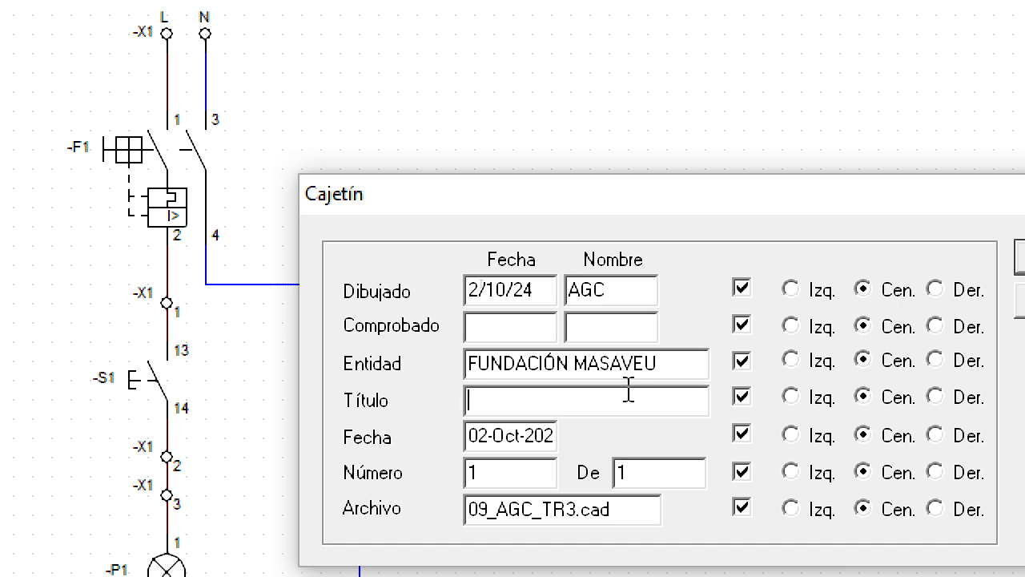
text(ORjj)
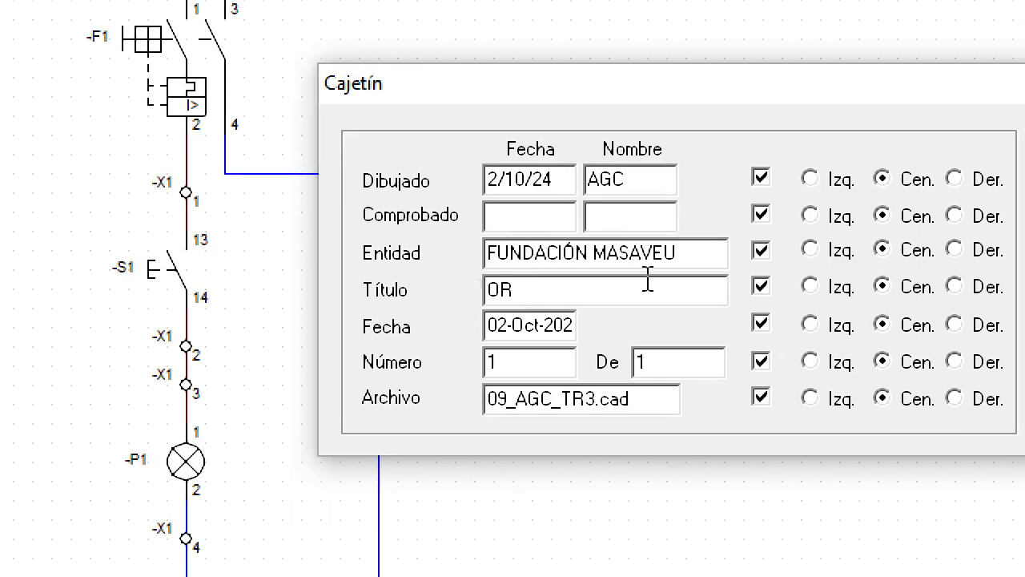
key(BackSpace)
key(BackSpace)
key(BackSpace)
key(BackSpace)
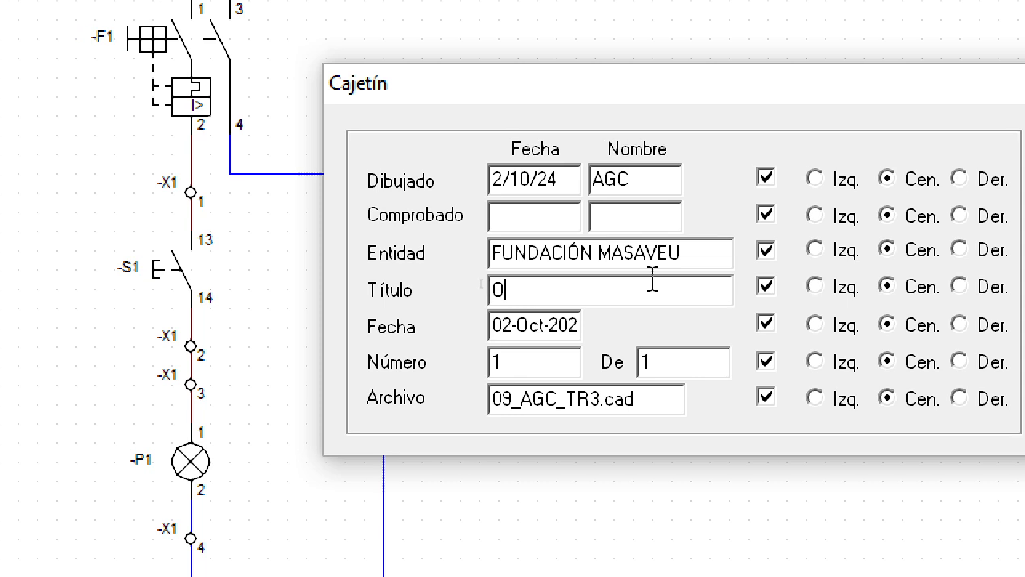
text(PR´Ñ)
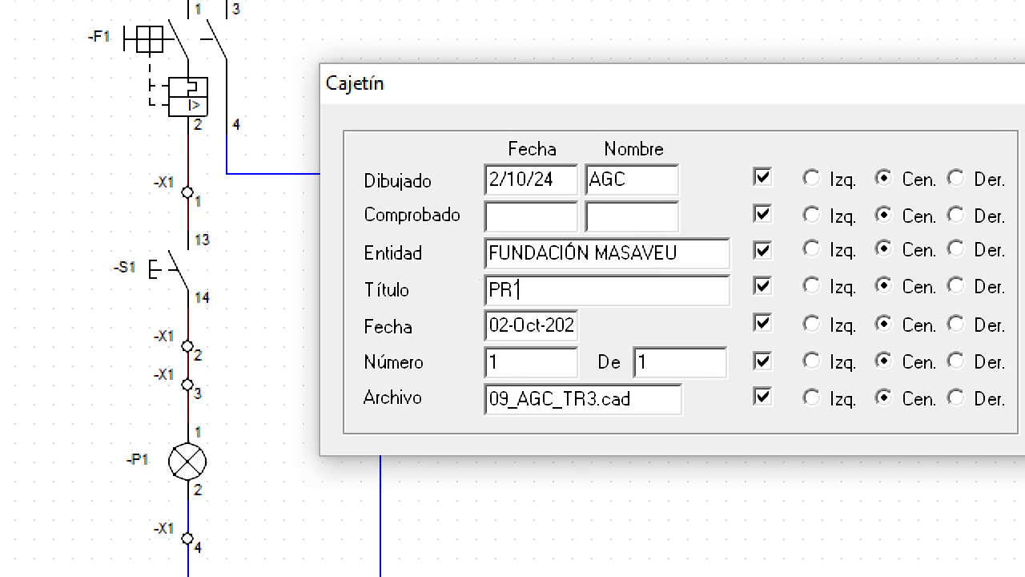
key(BackSpace)
key(BackSpace)
text(ÁCTICA 0)
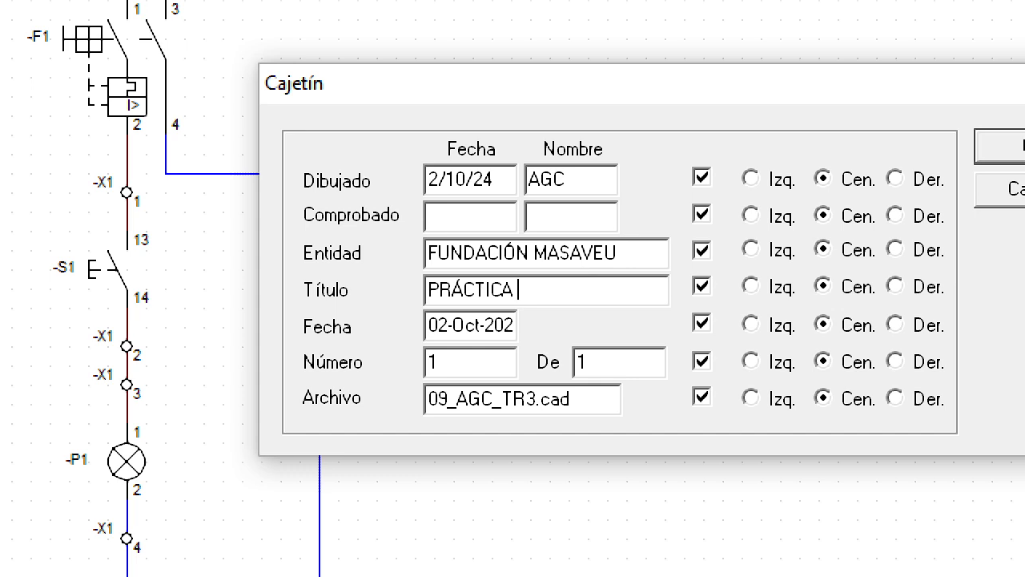
text( - A)
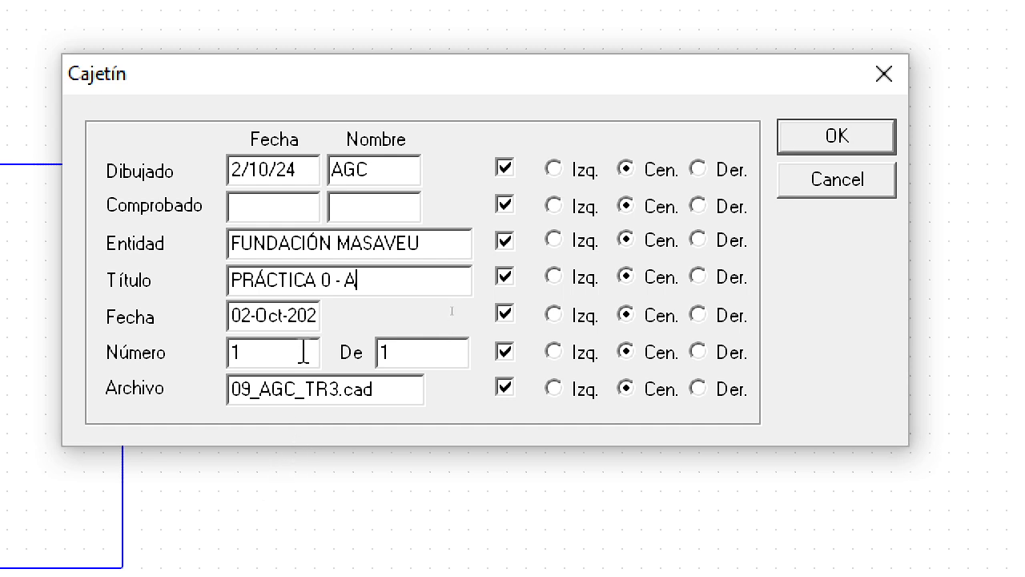
click(837, 137)
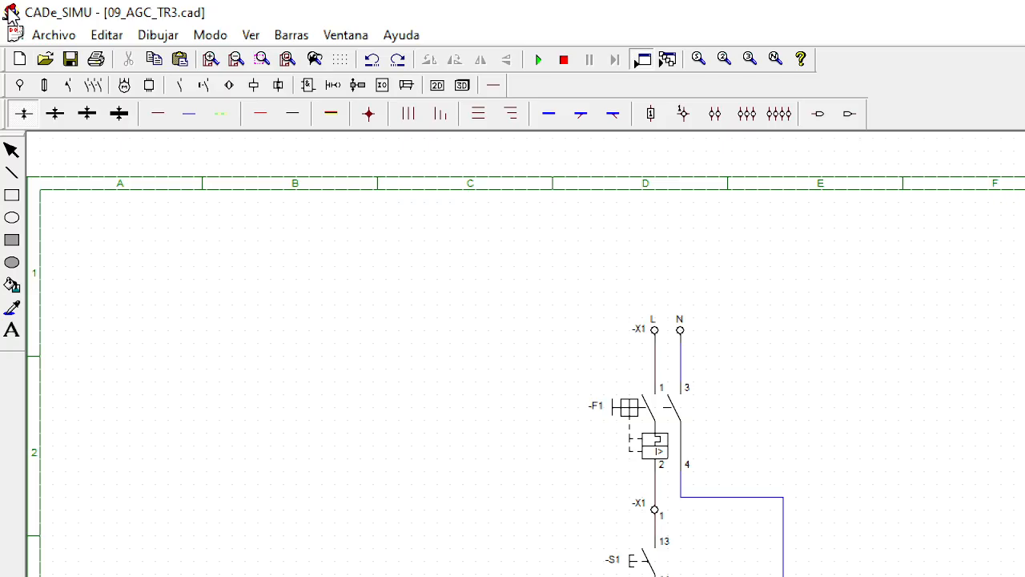
click(54, 35)
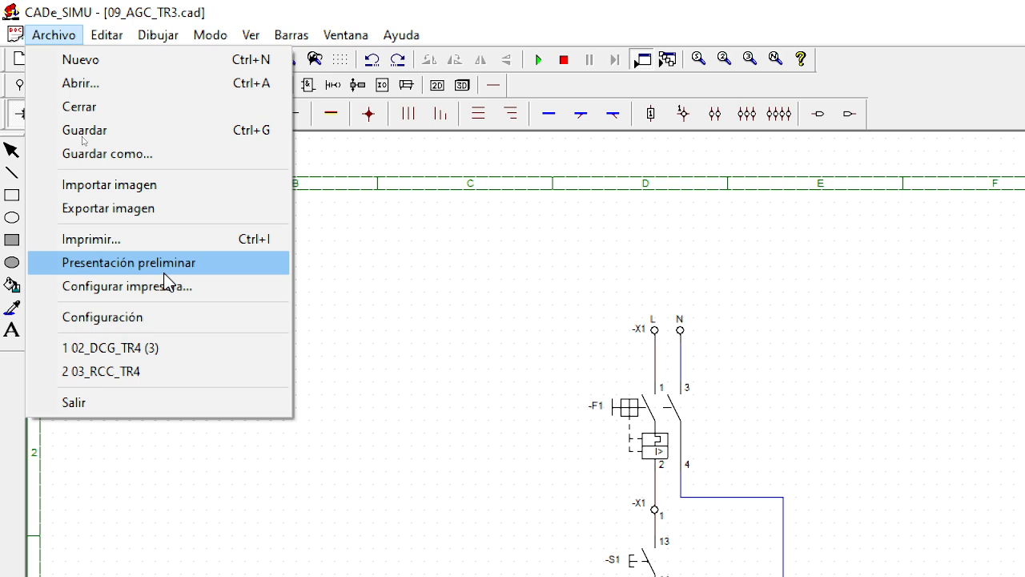
click(440, 282)
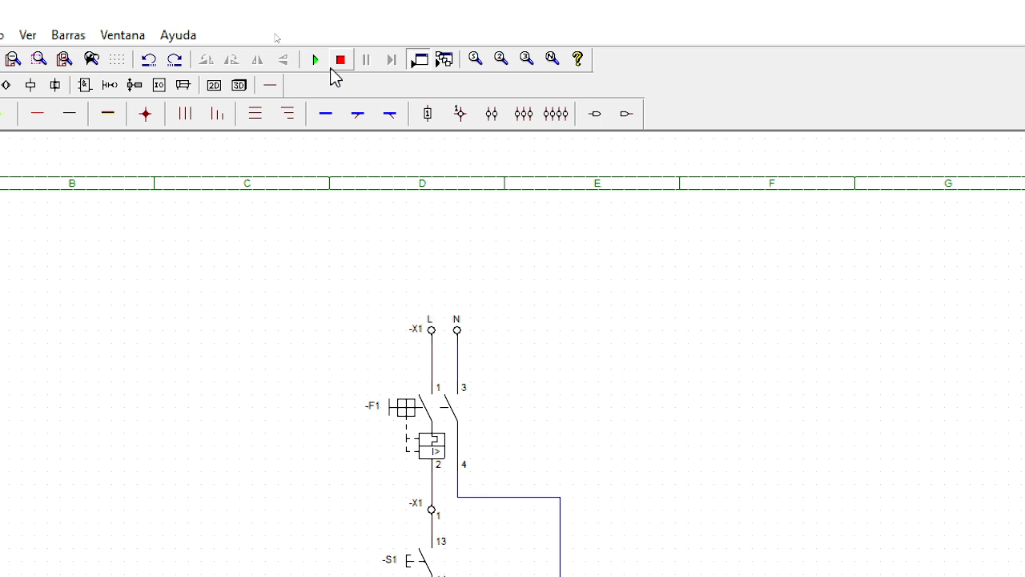
Step: Simulate the circuit, switching breaker -F1 on, off and on again to check the supply, and stop the simulation
click(316, 60)
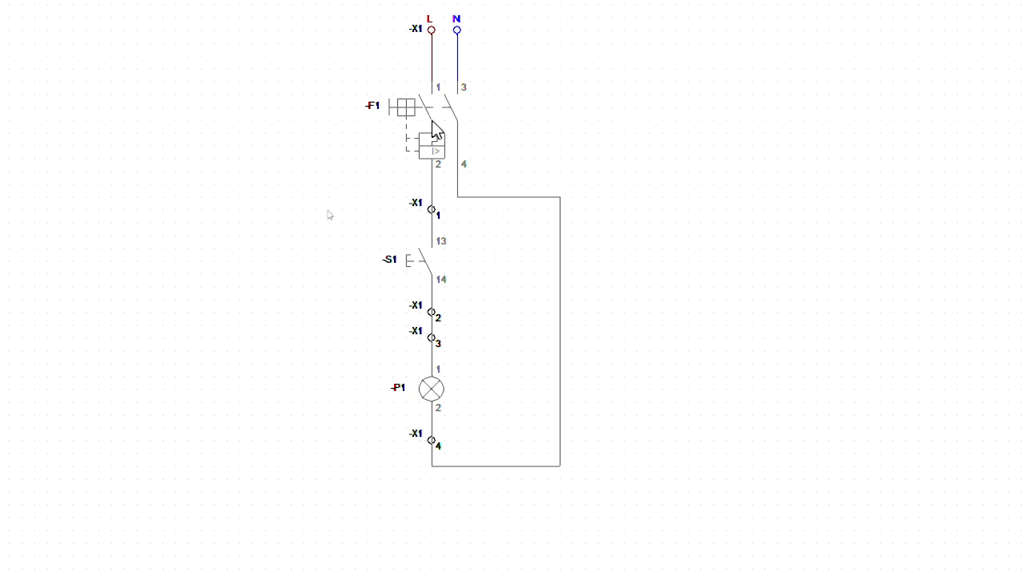
click(449, 161)
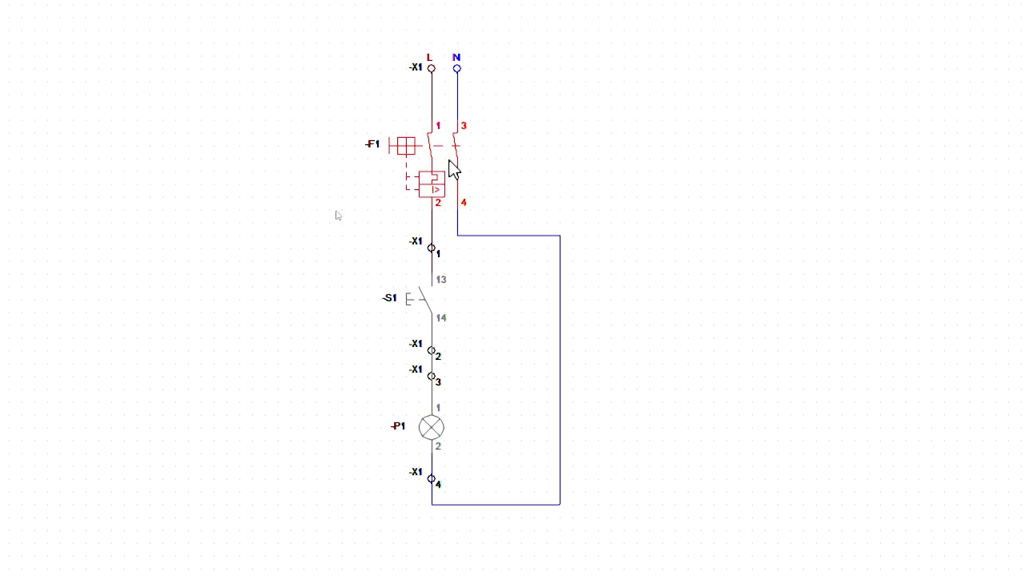
click(443, 162)
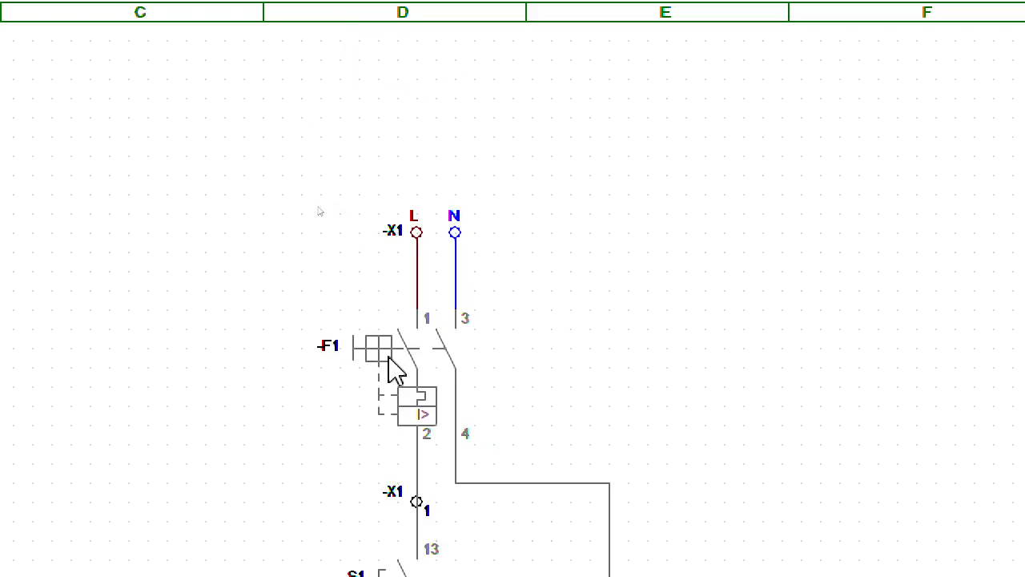
click(390, 359)
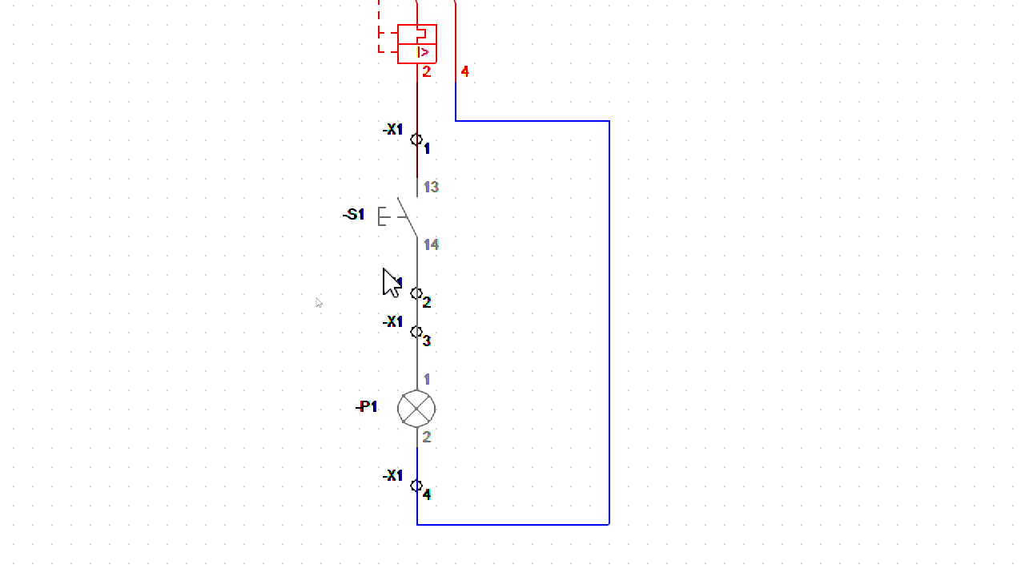
scroll(472, 544, down, 1)
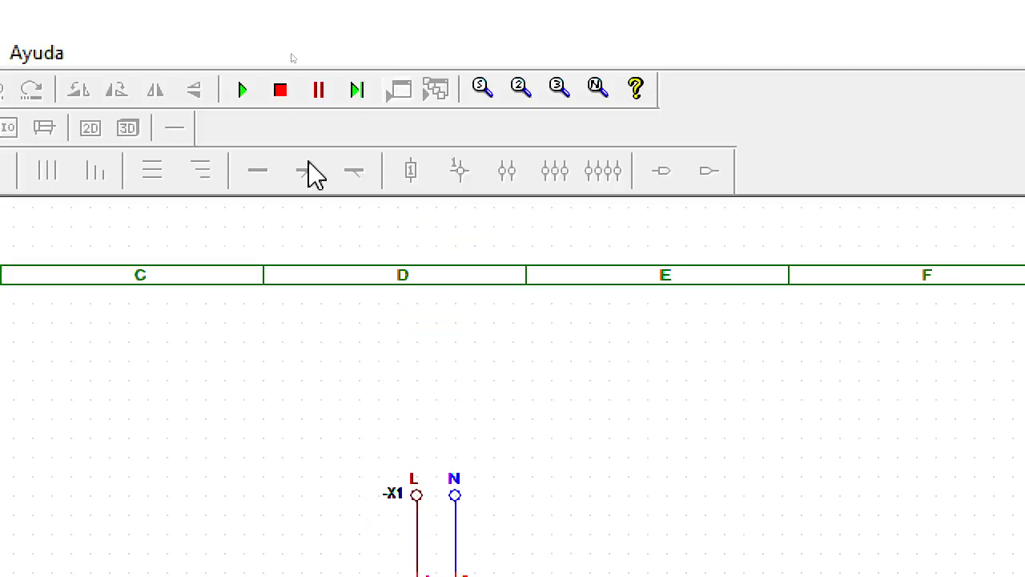
click(282, 95)
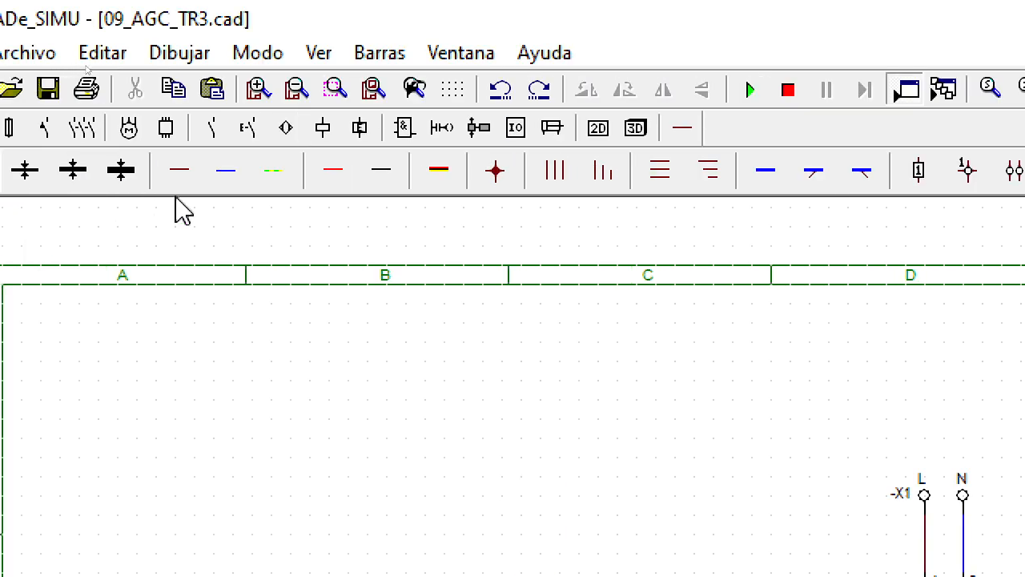
Step: Draw a neutral wire from the return line through terminal -X1 4, extending it past contact 2 to lamp -P1's symbol
click(225, 176)
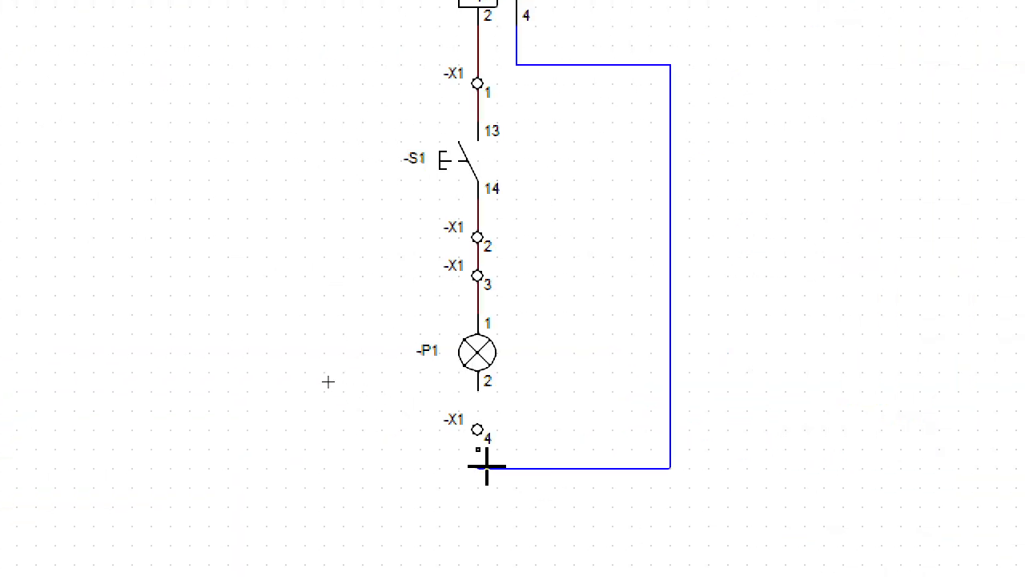
drag(489, 468, 490, 375)
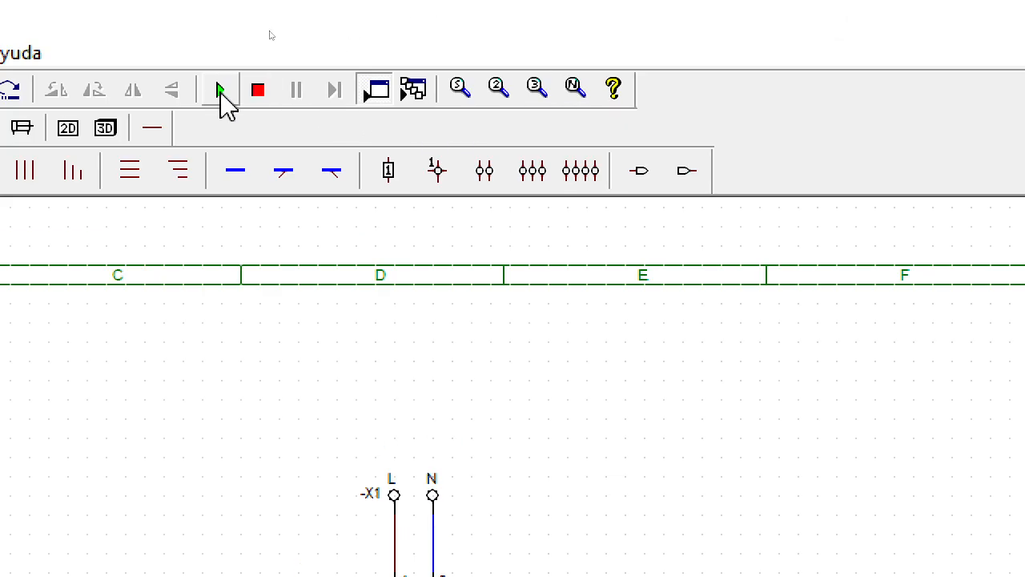
Step: Simulate the circuit with breaker -F1 on, operate pushbutton -S1 repeatedly to test lamp -P1, and stop the simulation
click(221, 94)
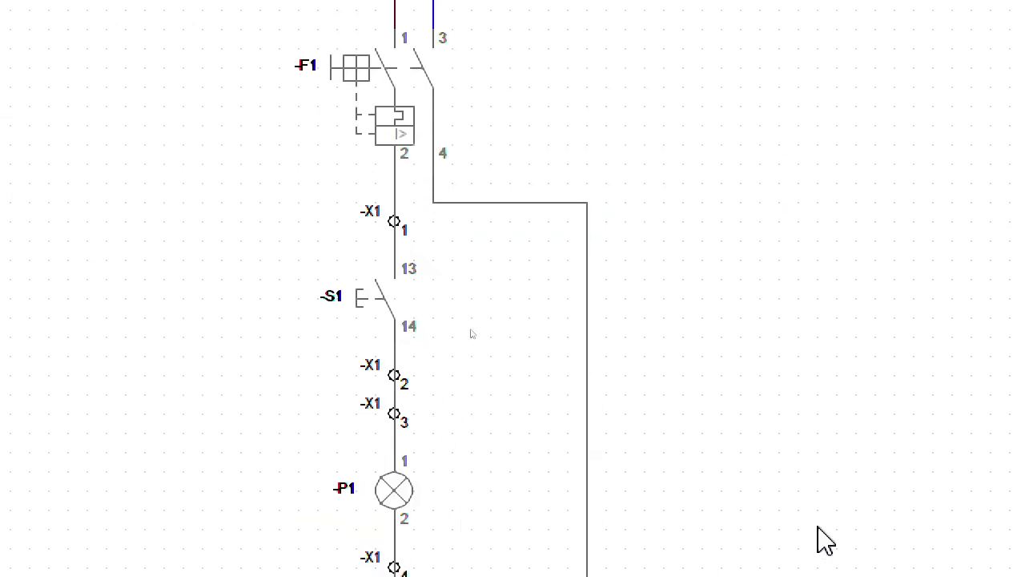
click(412, 94)
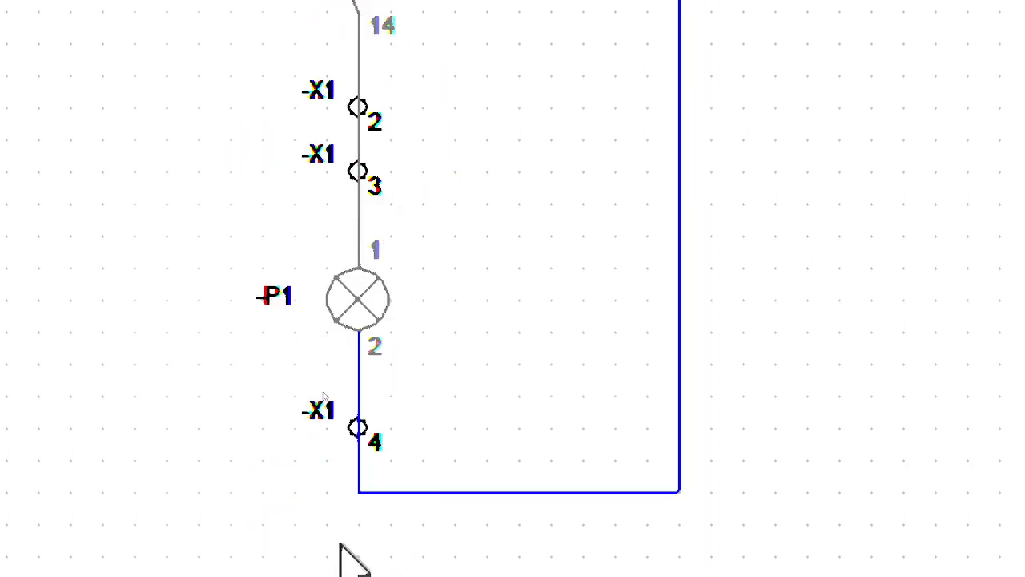
click(353, 60)
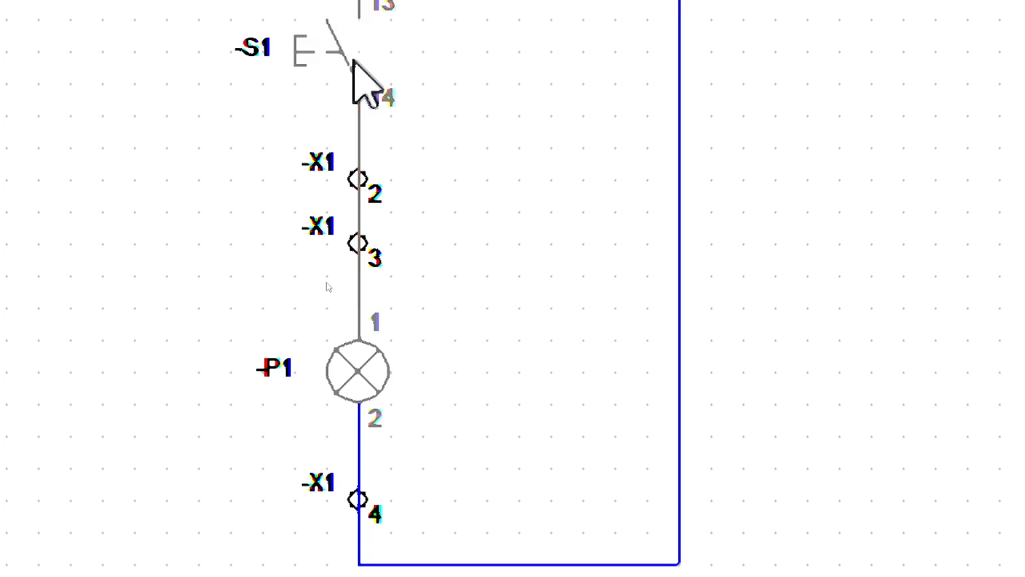
click(353, 60)
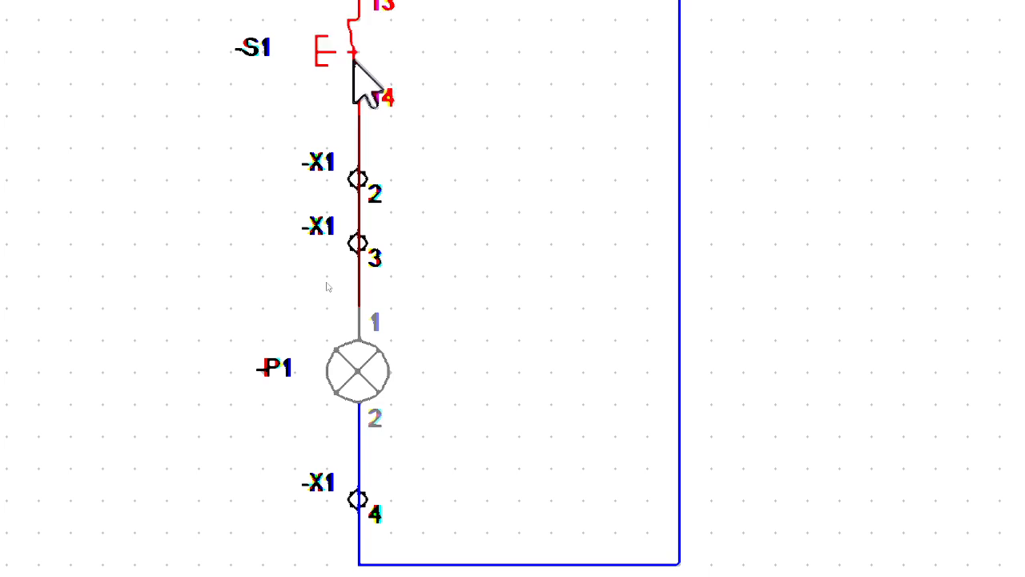
click(353, 60)
click(353, 60)
click(351, 60)
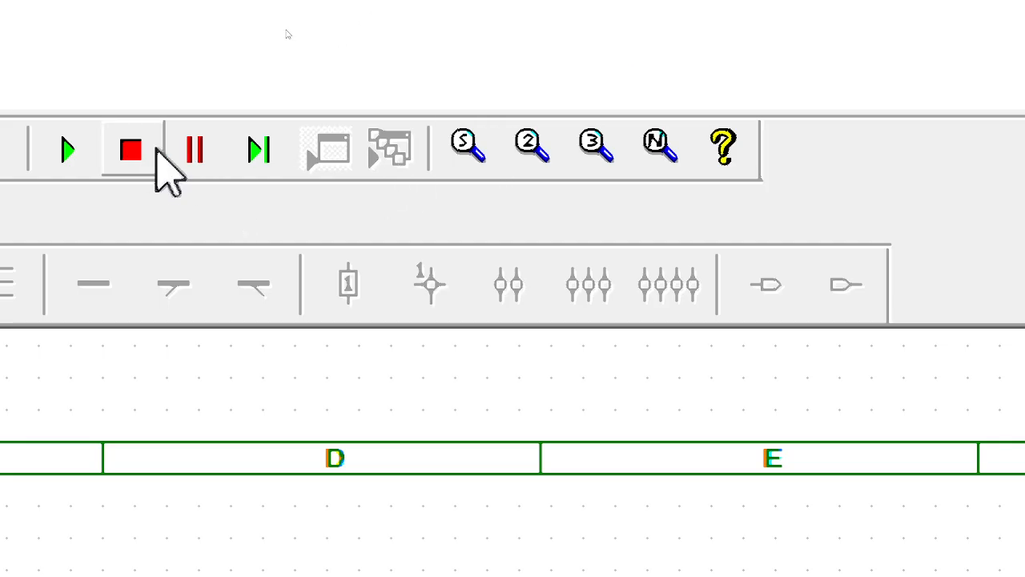
click(132, 149)
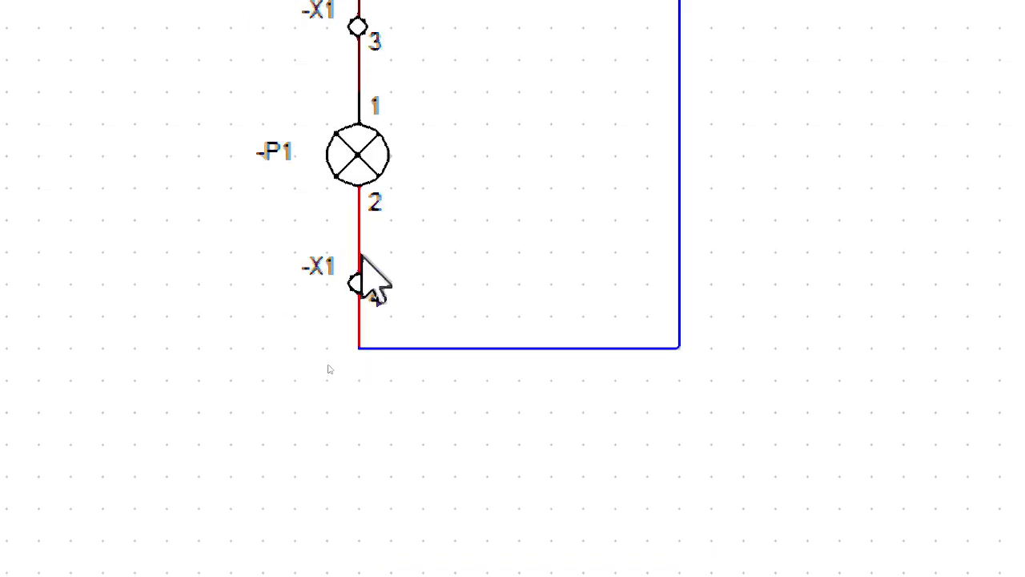
Step: Replace the wire below lamp -P1 with a neutral wire from the end of contact 2 through -X1 4 to the return line
key(Delete)
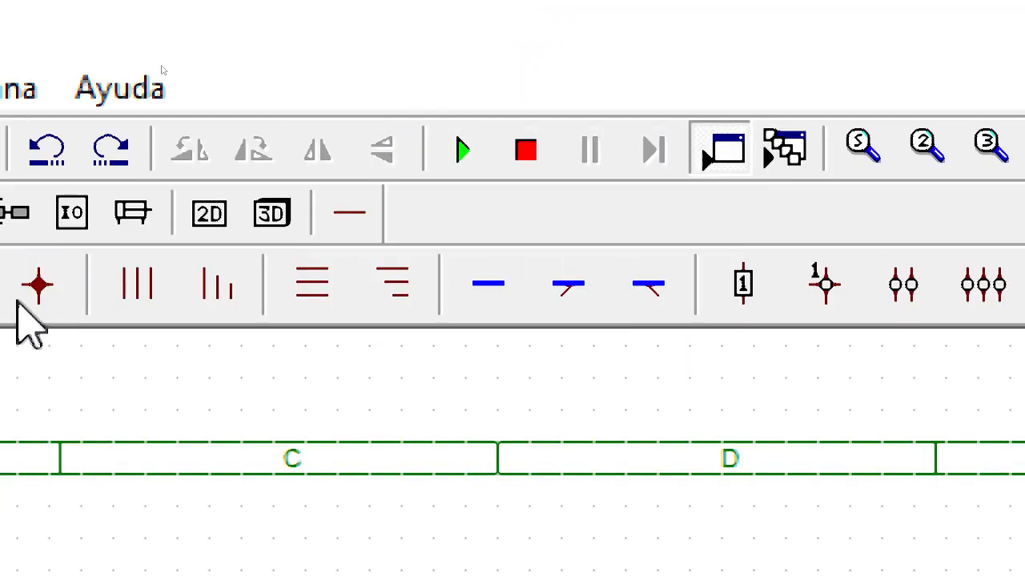
click(199, 290)
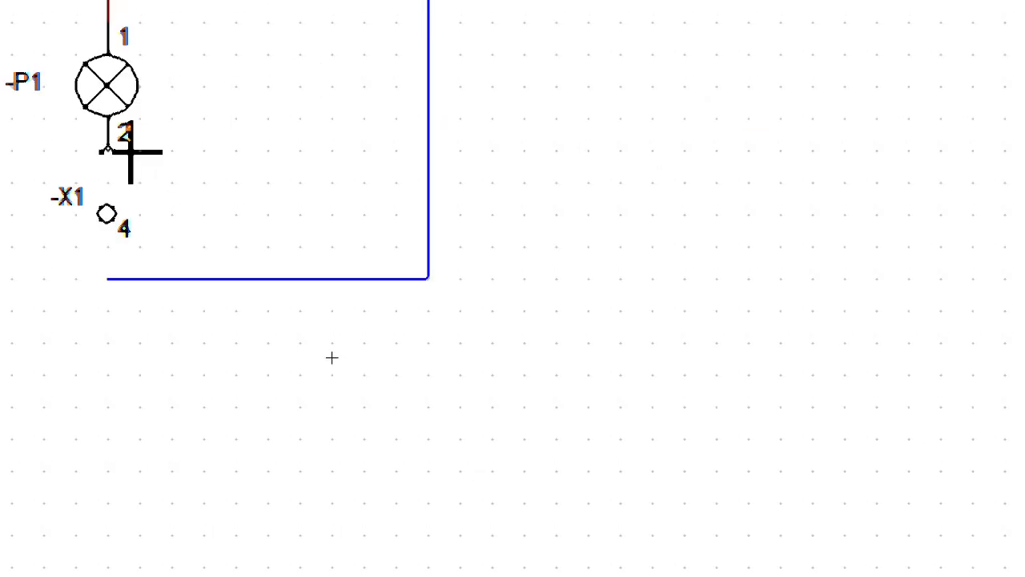
click(128, 155)
click(136, 280)
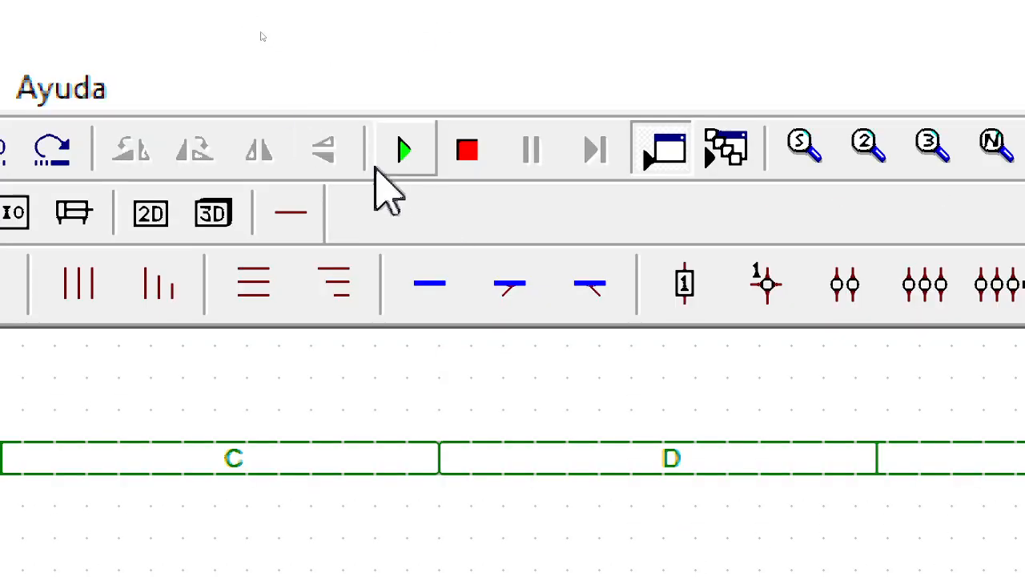
Step: Simulate the circuit with breaker -F1 on and operate pushbutton -S1 to test lamp -P1
click(380, 156)
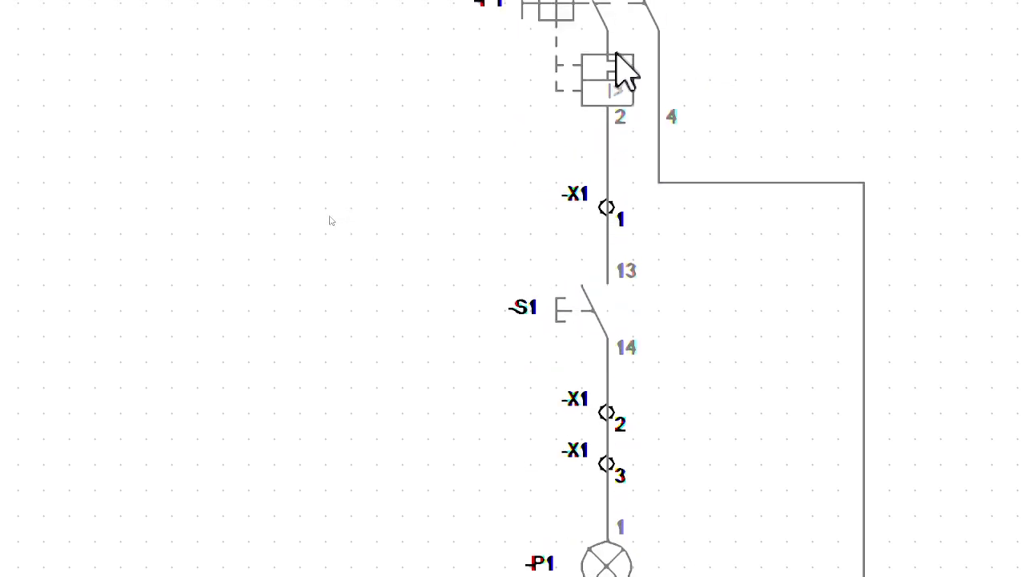
click(613, 53)
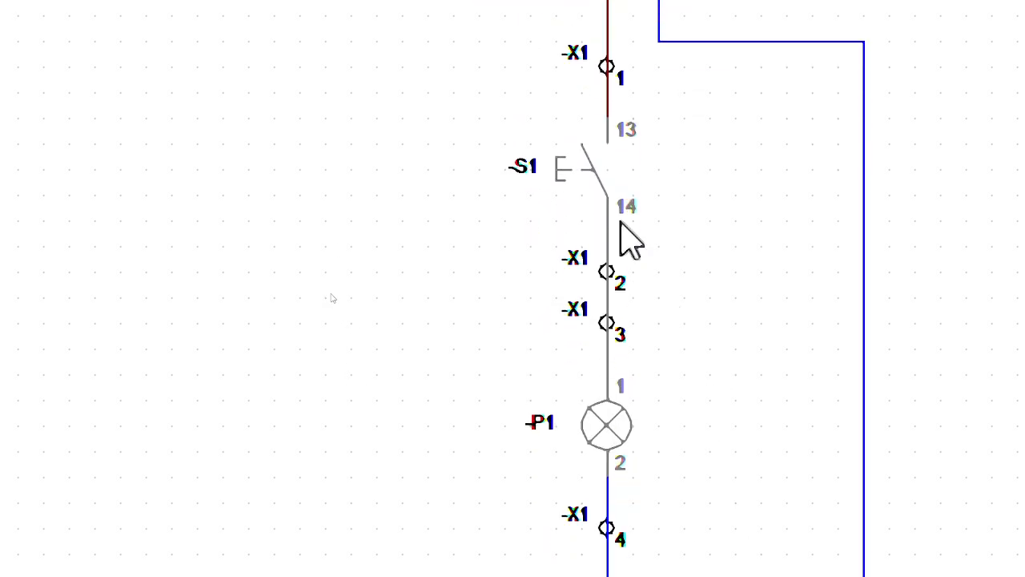
click(593, 229)
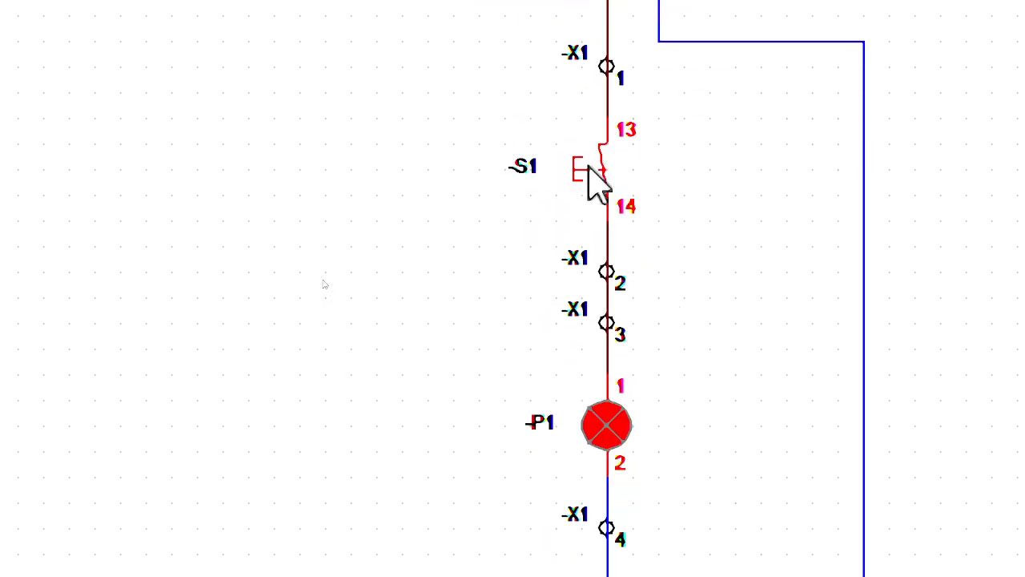
click(594, 181)
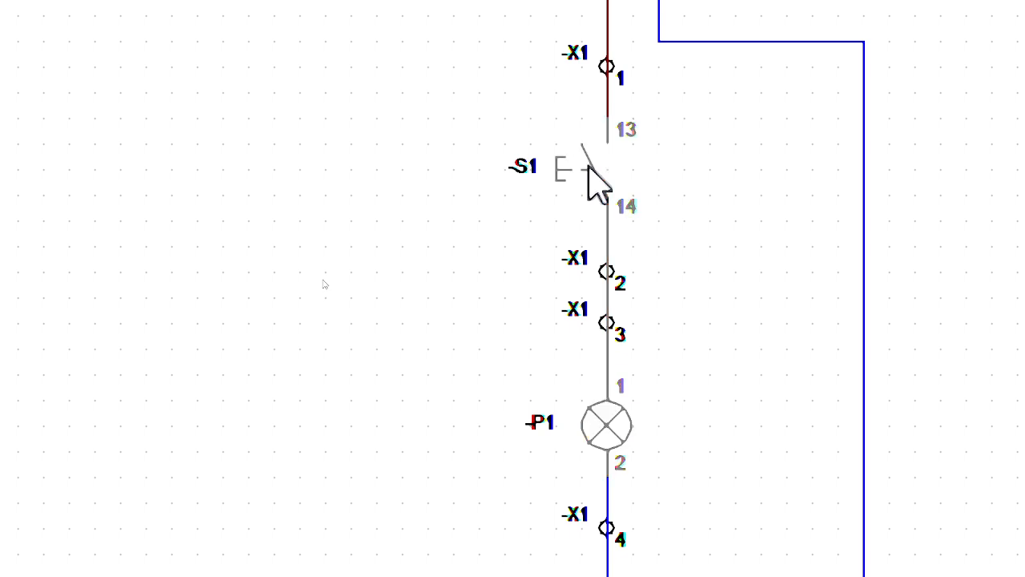
scroll(769, 480, down, 3)
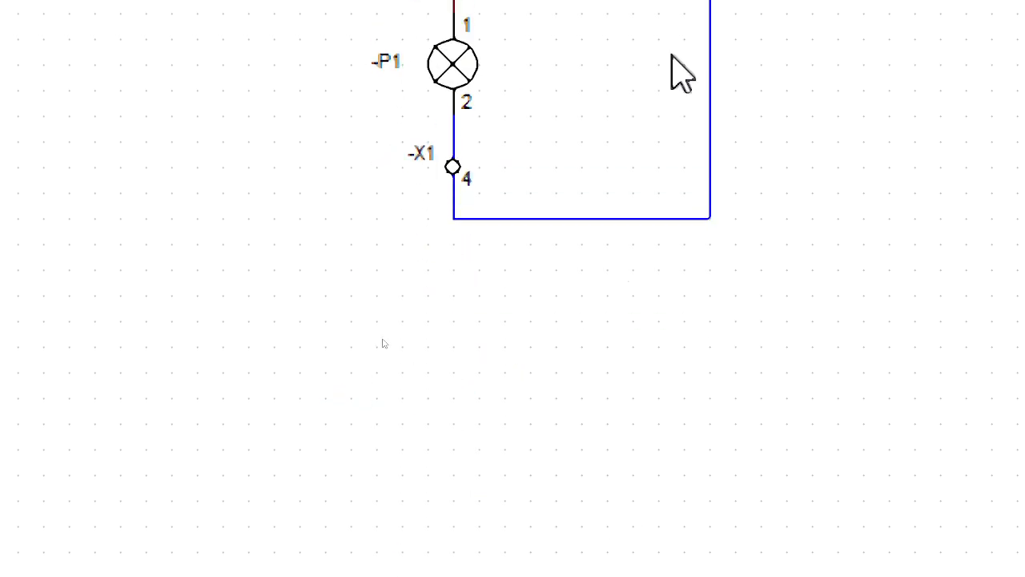
Step: Redraw the wire below lamp -P1 as a neutral wire from the return line through -X1 4, overlapping contact 2 up to the lamp symbol
click(630, 132)
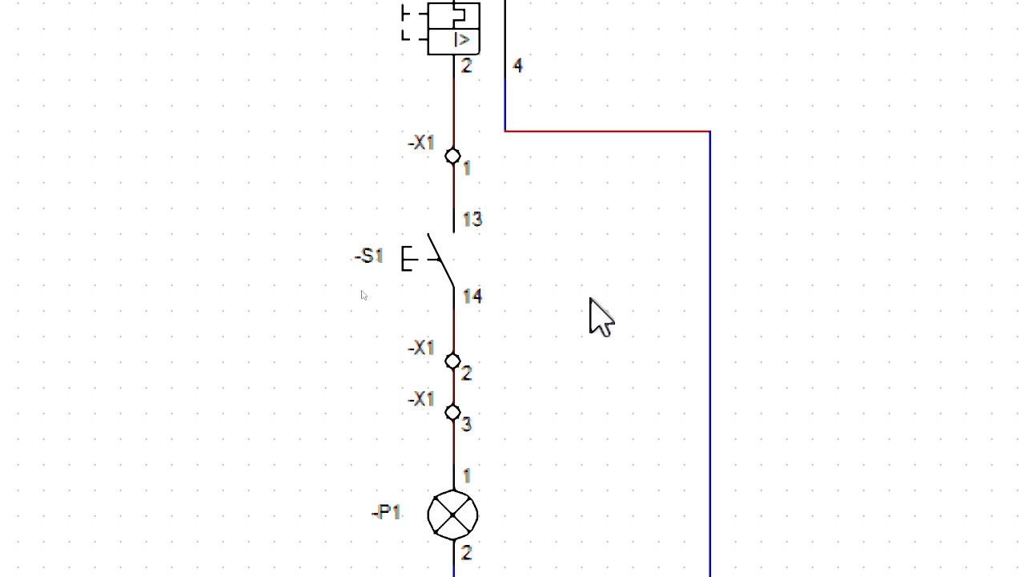
click(590, 298)
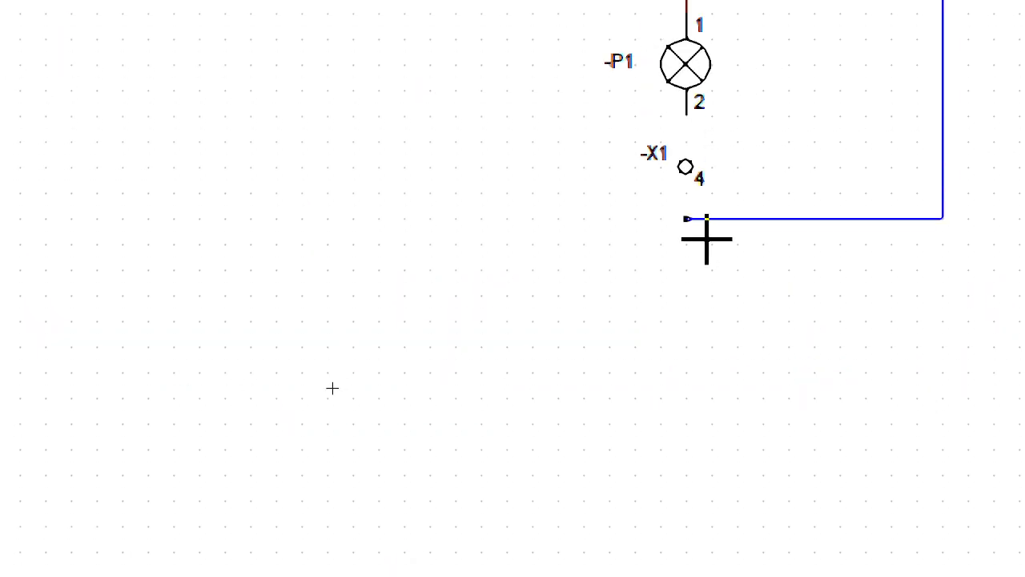
click(686, 152)
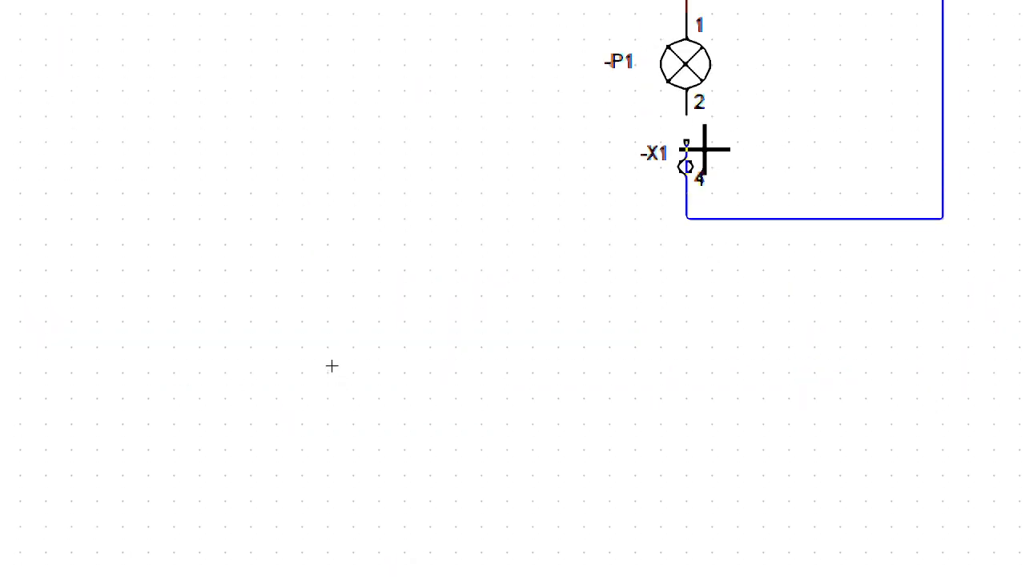
click(695, 97)
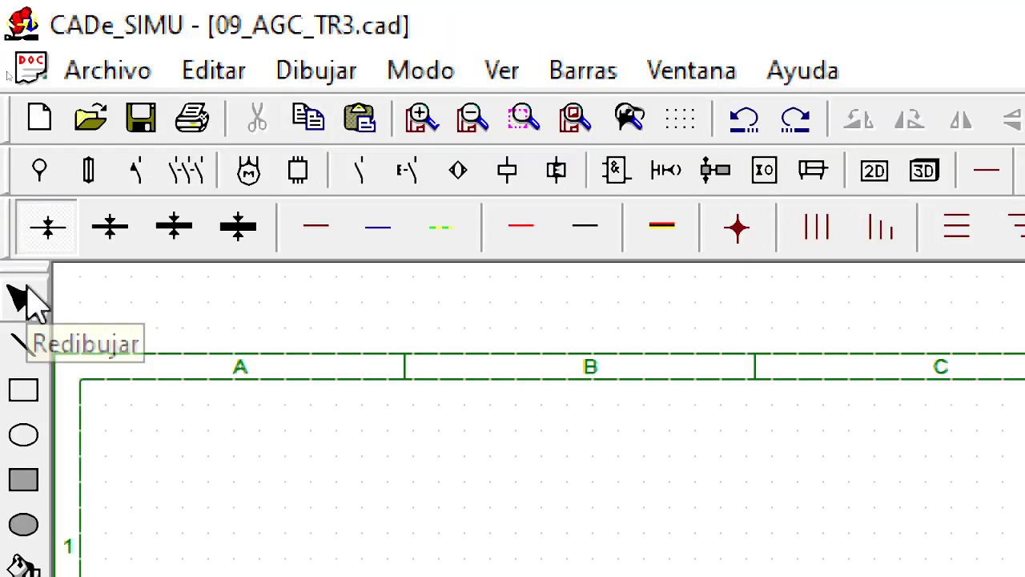
click(28, 286)
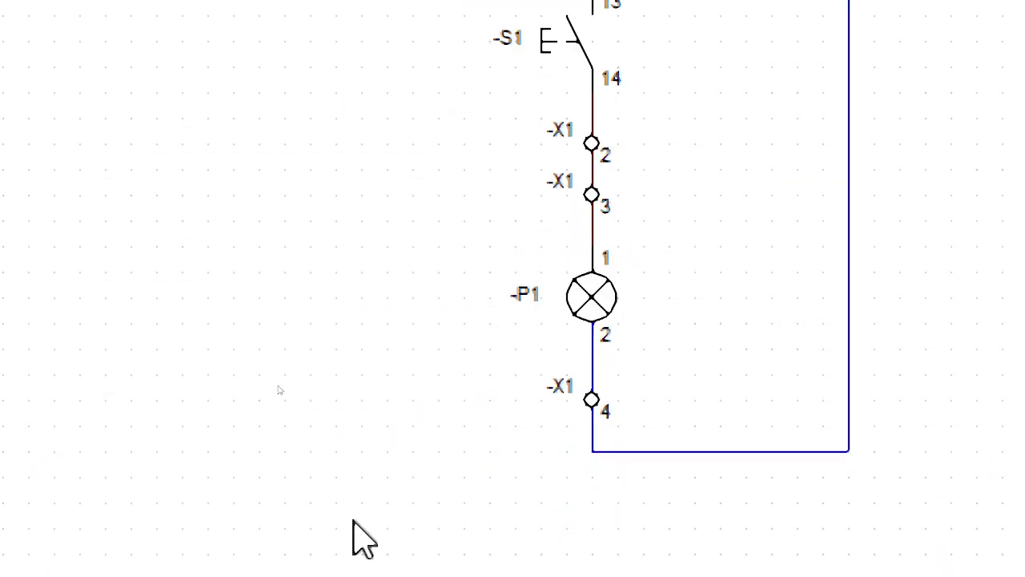
Step: Delete the wire overlapping contact 2 of lamp -P1 and draw a neutral wire from the contact's end through -X1 4 to the return line
click(689, 451)
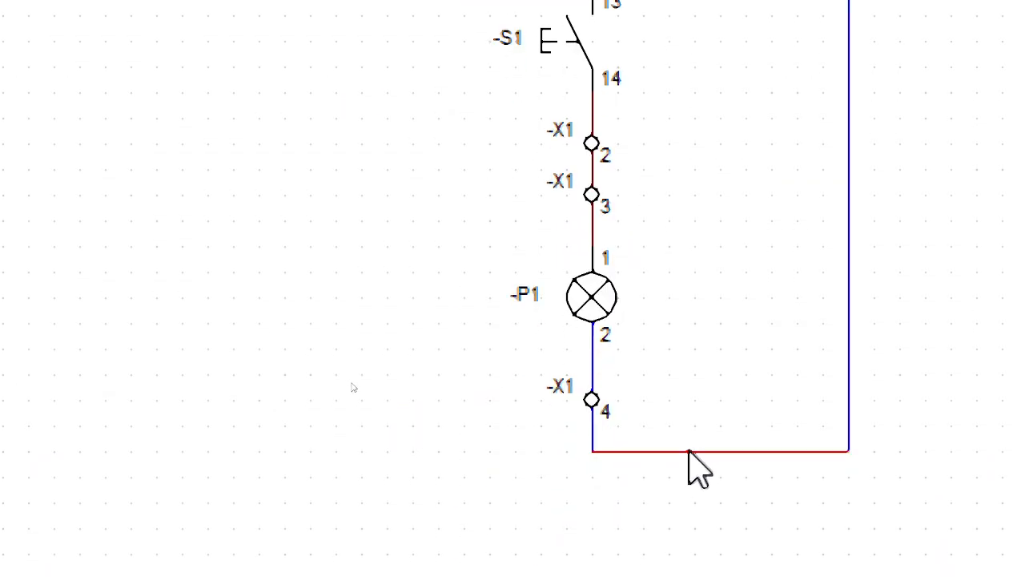
click(594, 375)
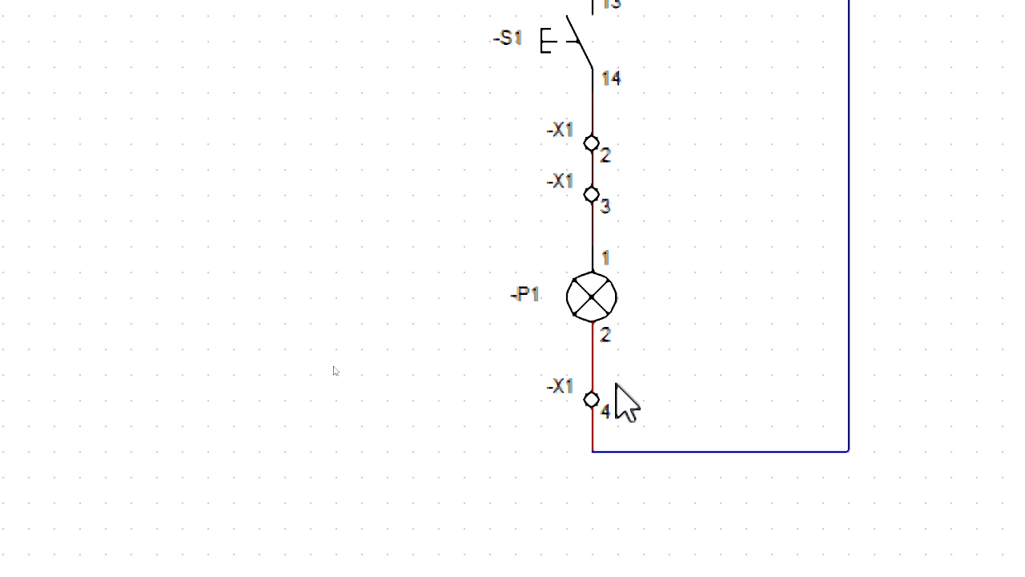
click(592, 390)
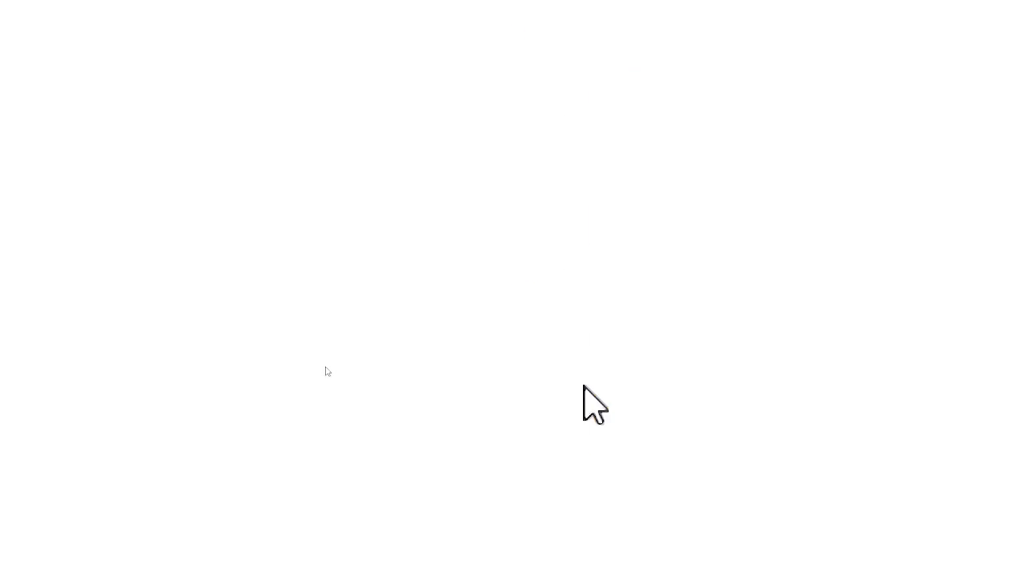
click(593, 376)
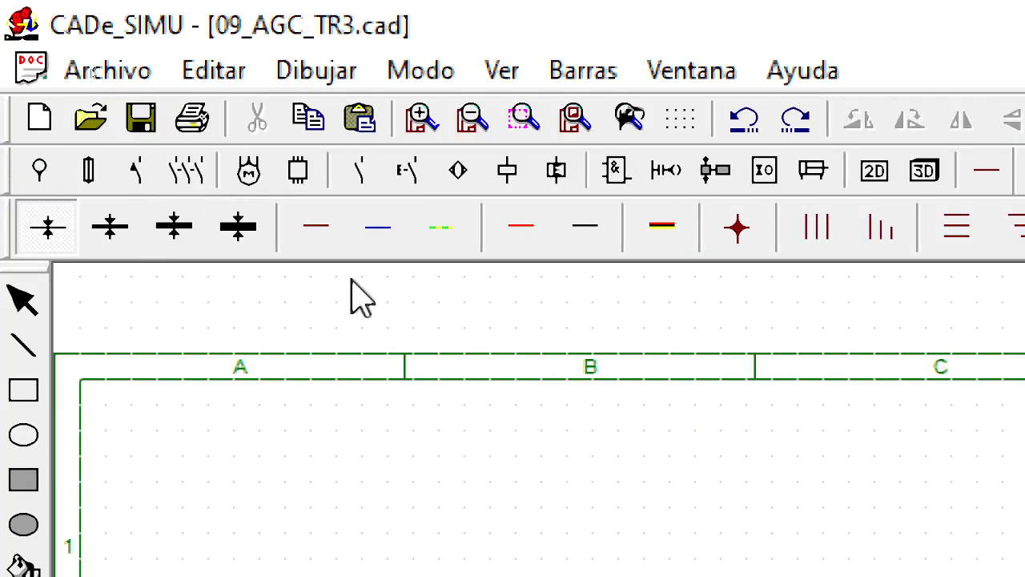
click(377, 227)
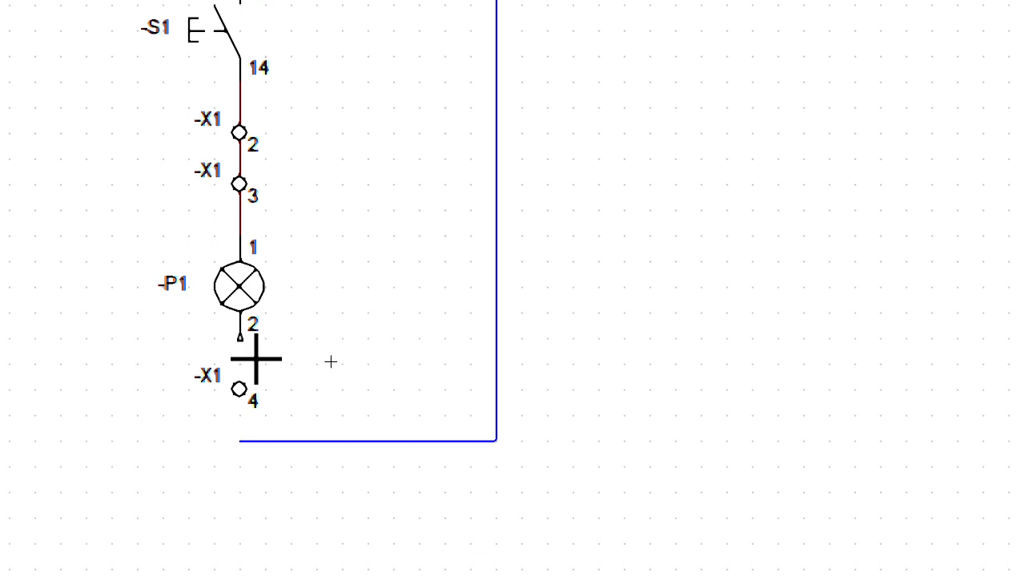
click(245, 345)
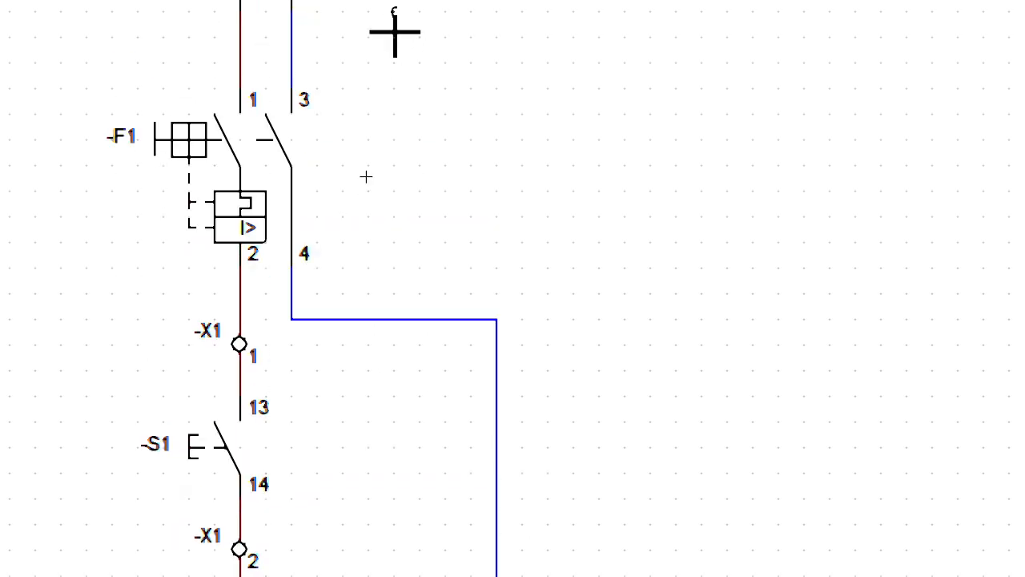
key(Escape)
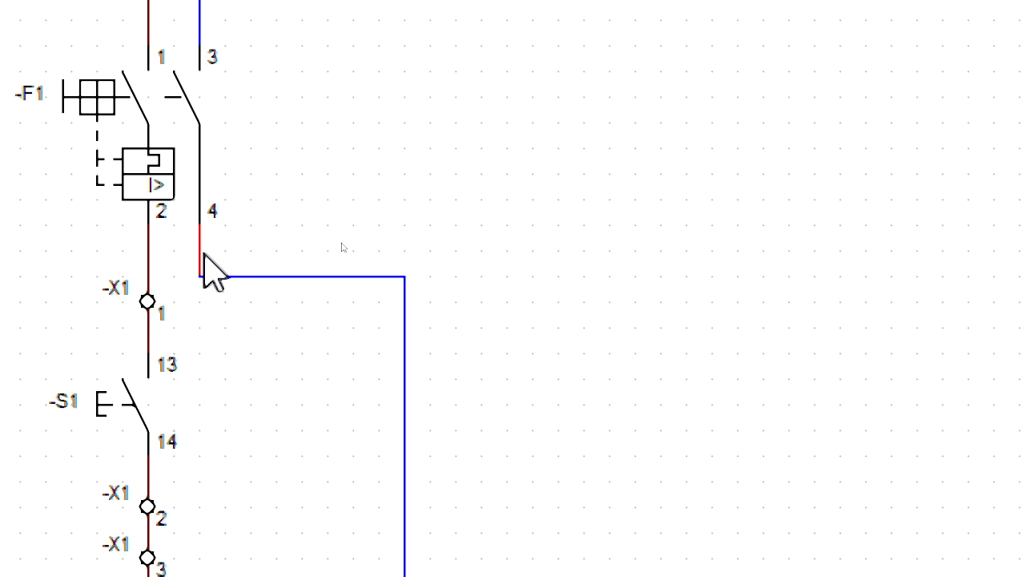
Step: Delete the wires leaving contact 4 of breaker -F1 and redraw the neutral line running horizontally straight from the contact's end
key(Delete)
key(Delete)
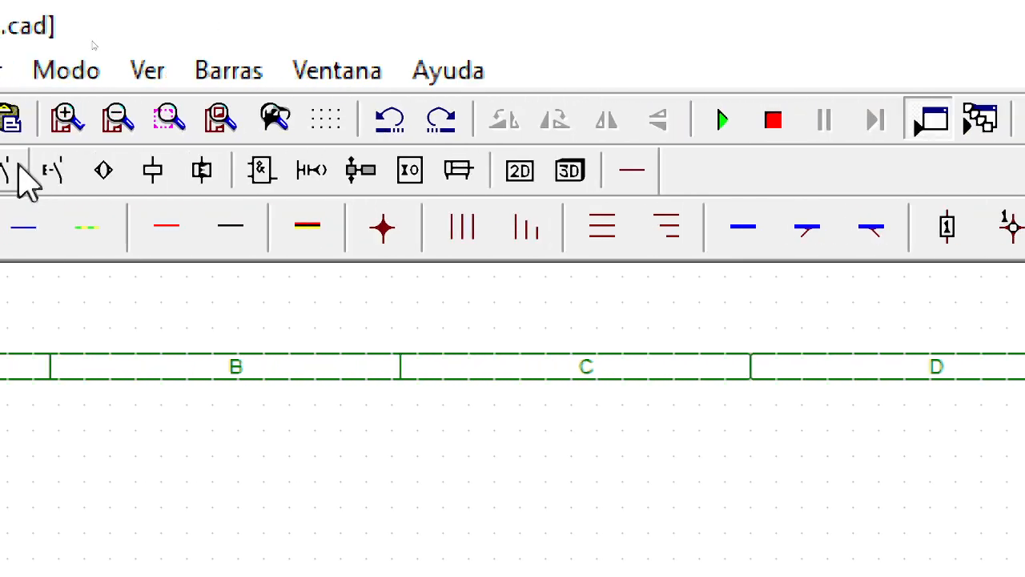
click(151, 237)
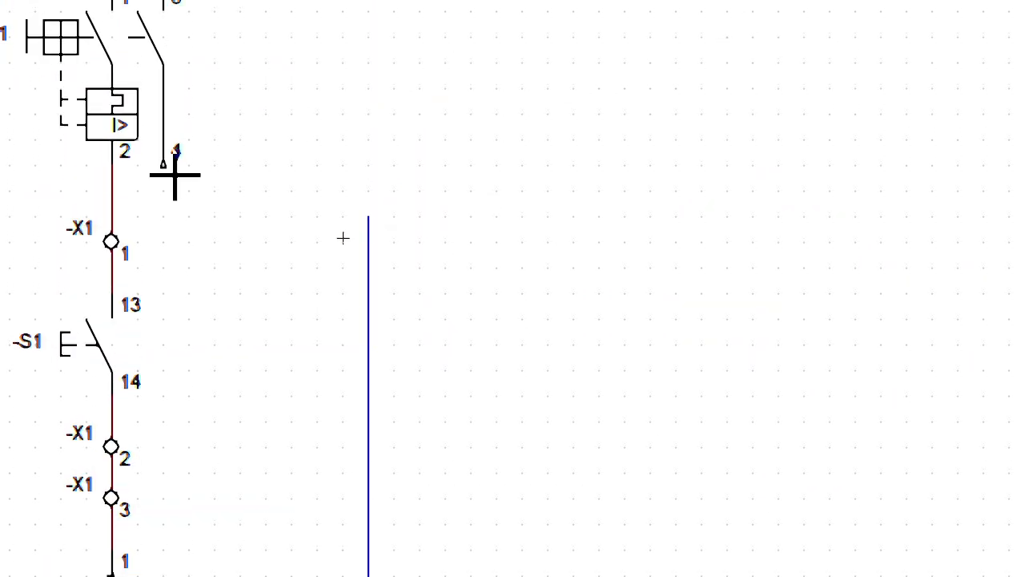
click(164, 166)
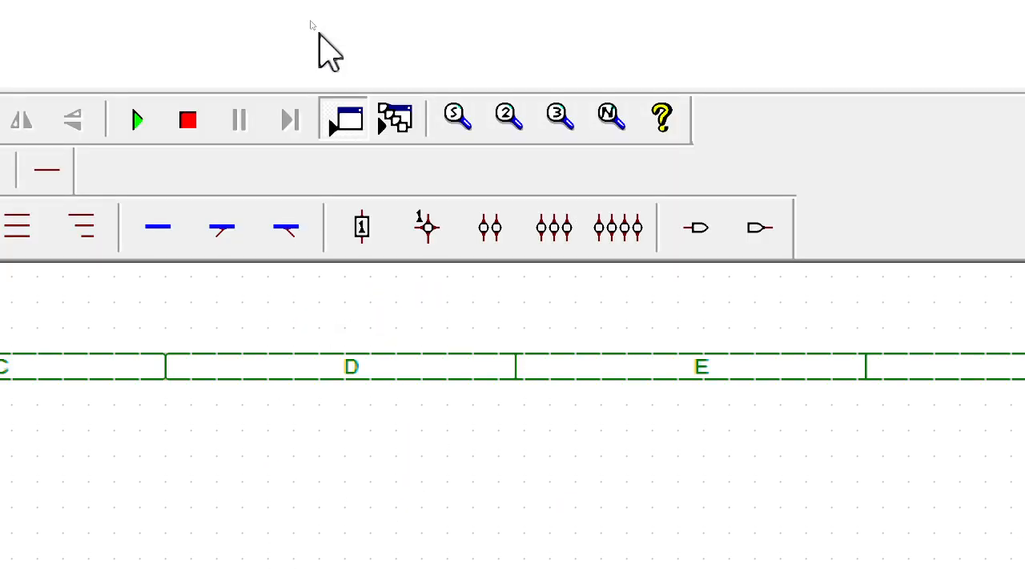
Step: Simulate the circuit with breaker -F1 on to check the neutral return from contact 4, and stop the simulation
click(139, 120)
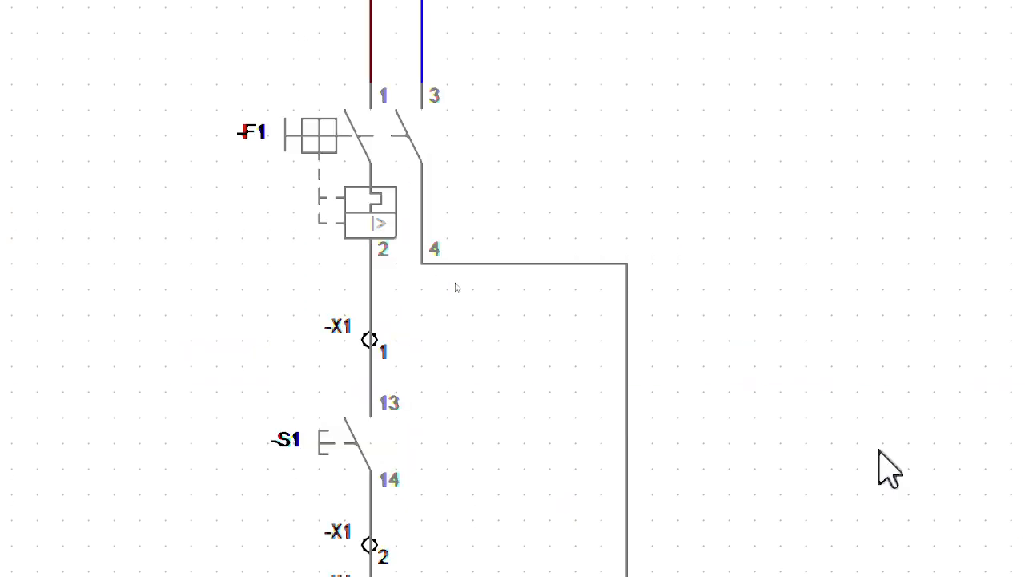
click(345, 137)
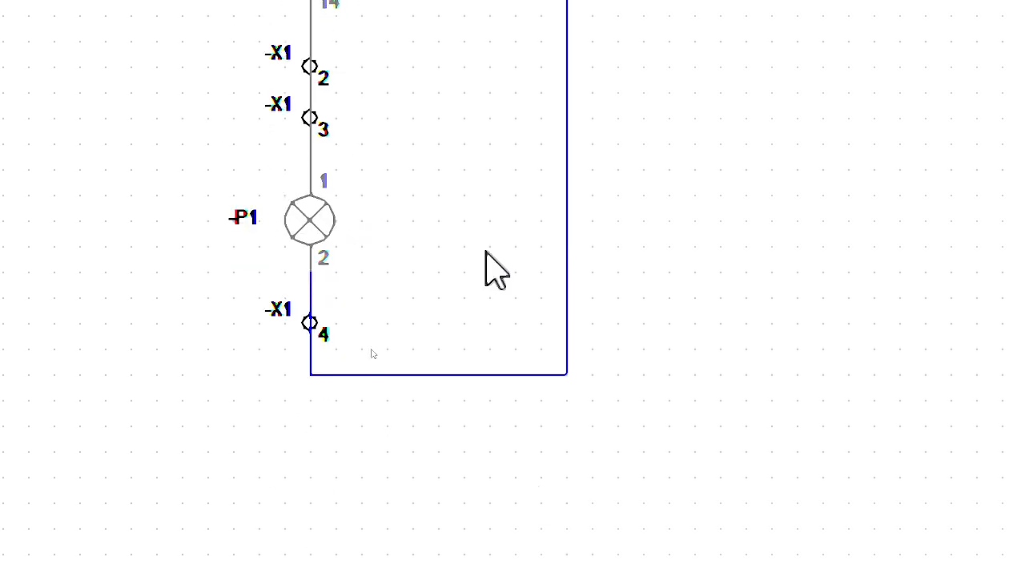
click(296, 196)
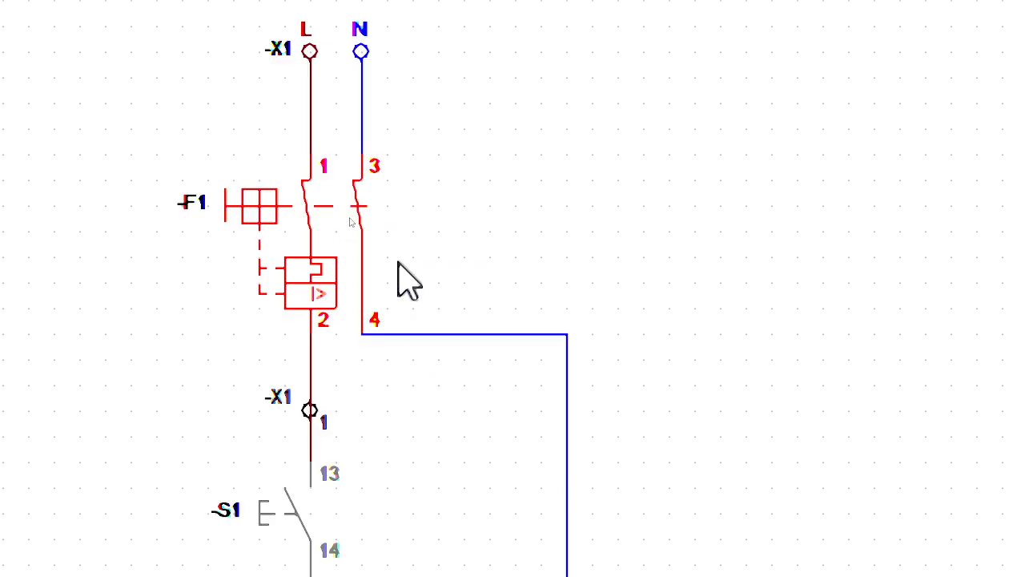
click(327, 261)
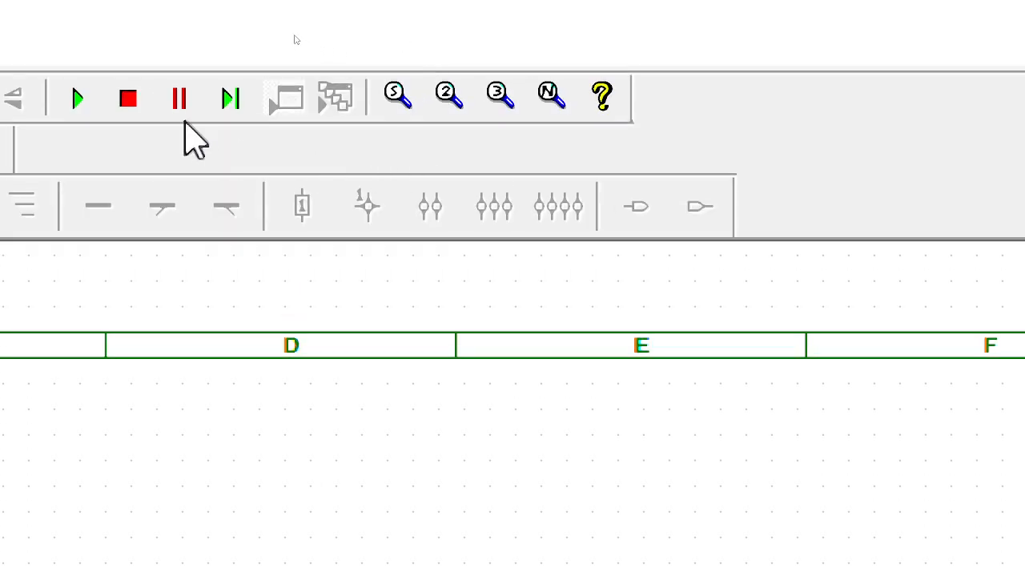
click(130, 100)
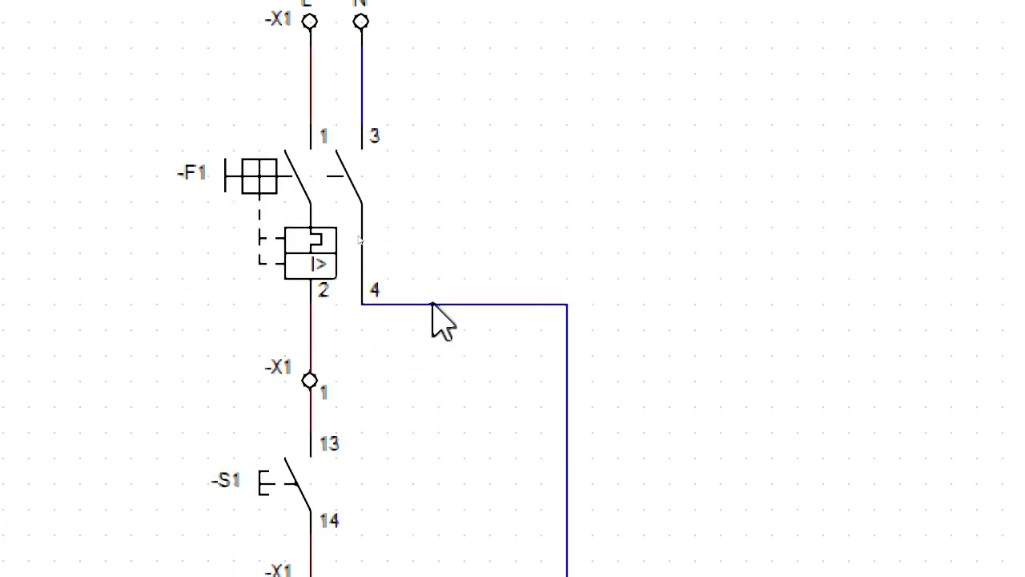
Step: Replace the horizontal wire at -F1 contact 4 with a neutral wire that drops below the contact before running across to the return line
click(435, 306)
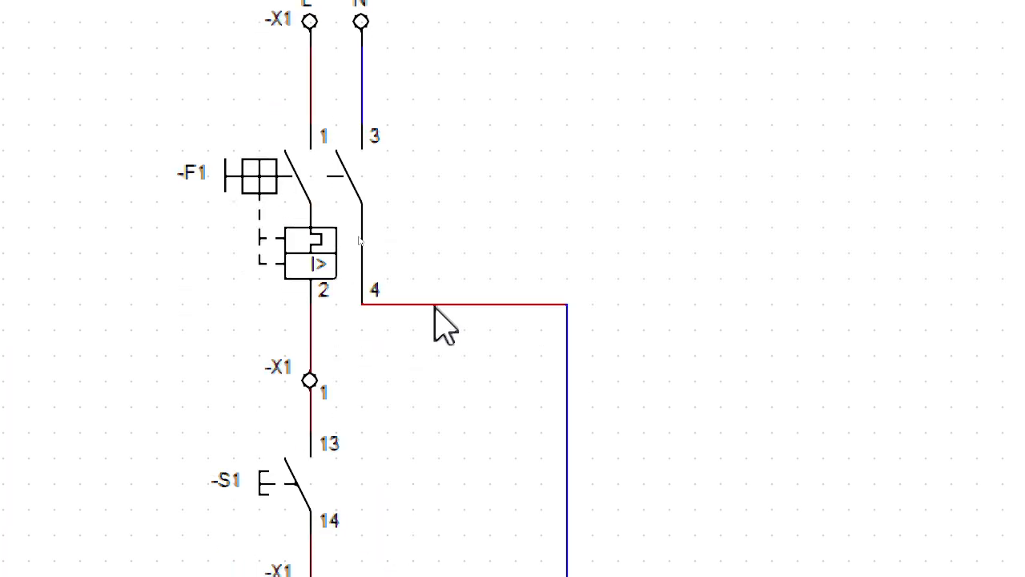
key(Delete)
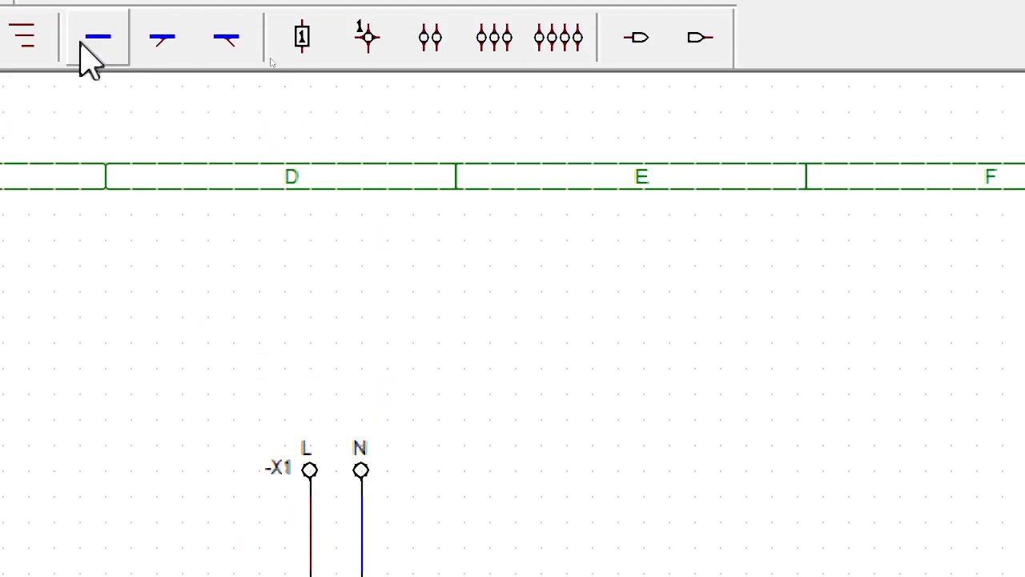
click(168, 80)
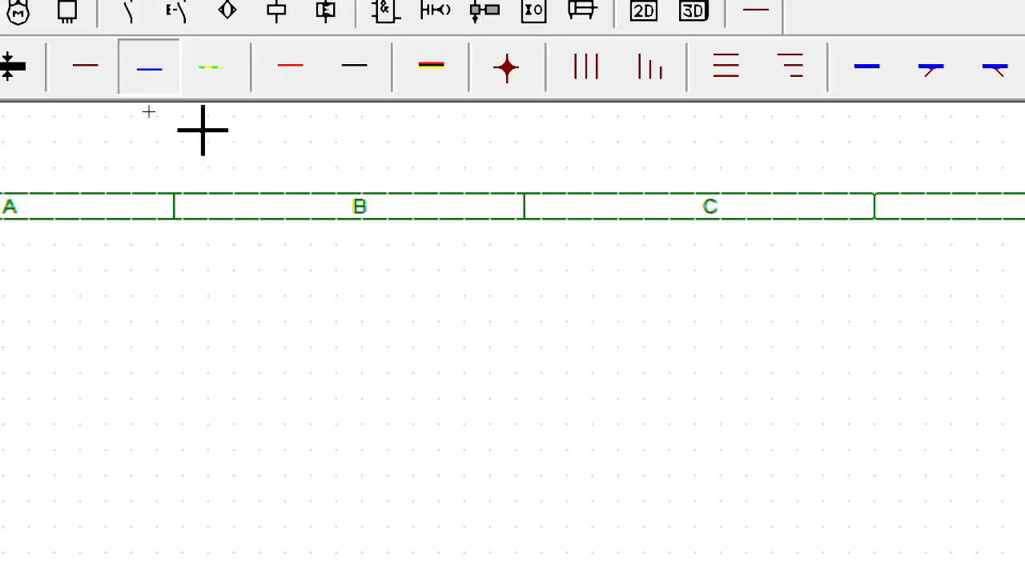
click(353, 364)
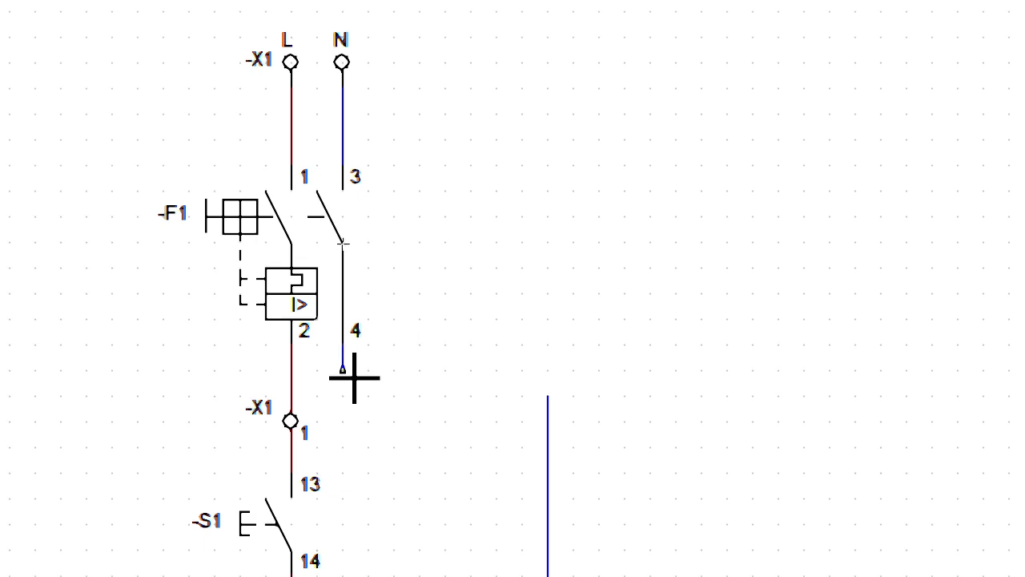
click(559, 394)
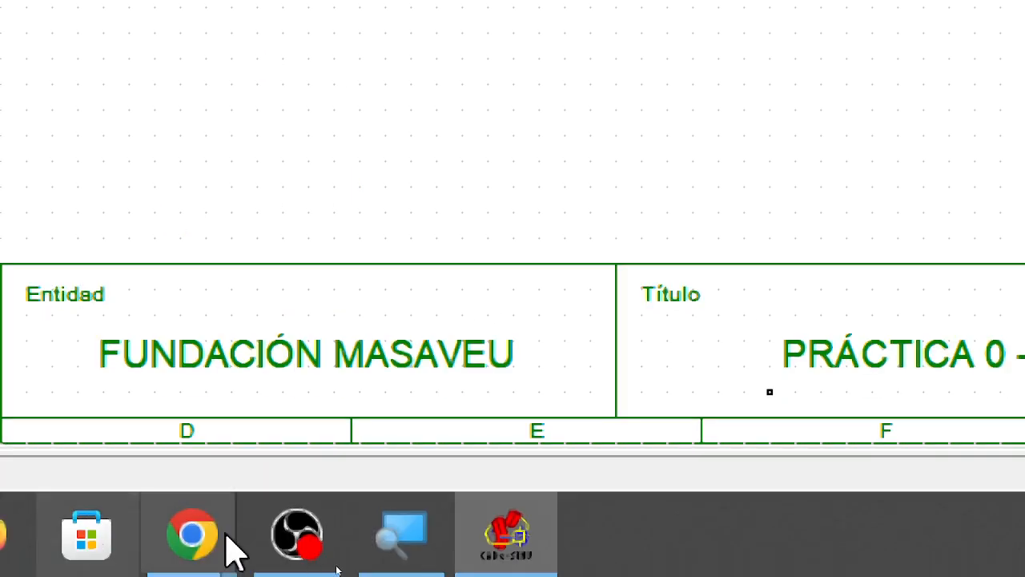
click(288, 540)
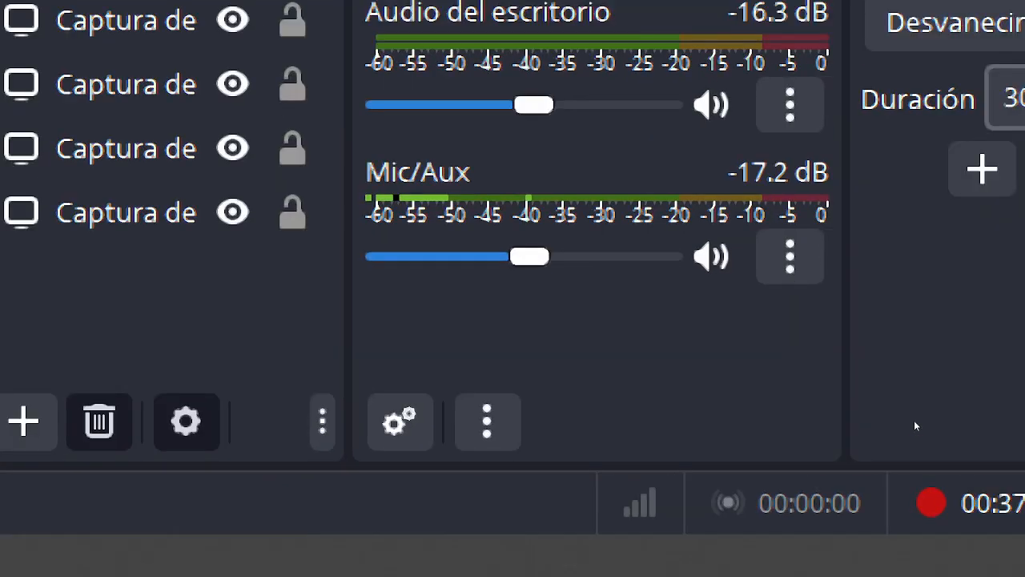